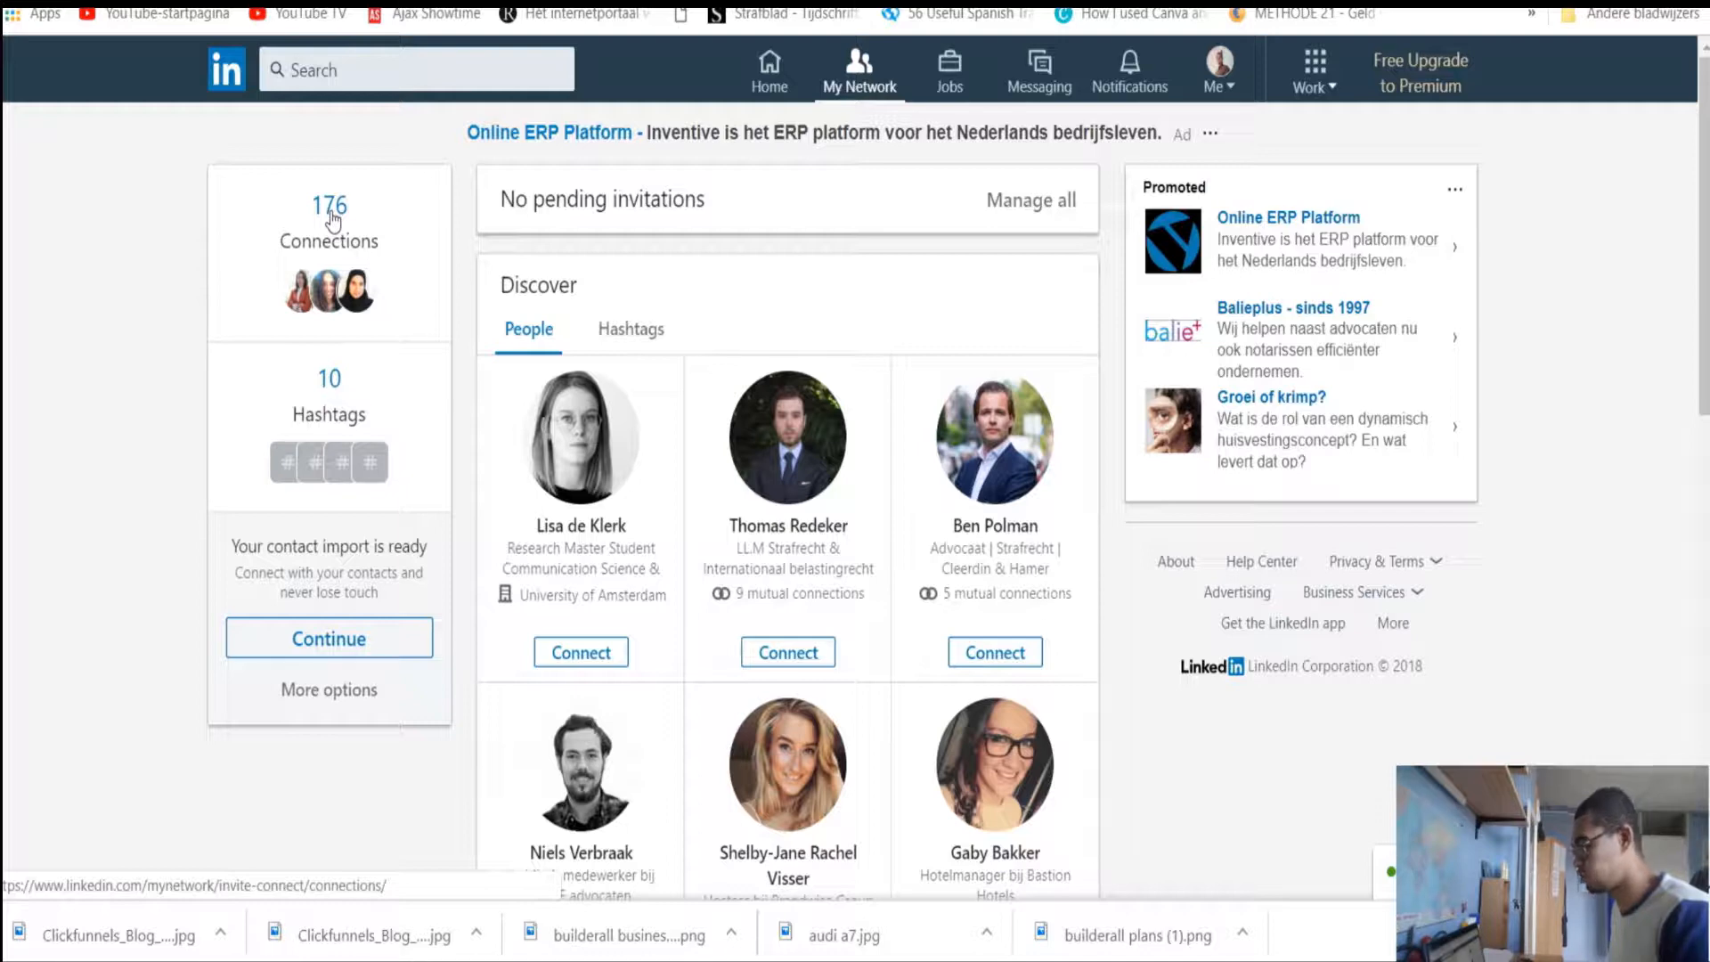
From the connections list, go to the Imported contacts and choose Export contacts
left_click(329, 214)
scroll(460, 343, "down", 8)
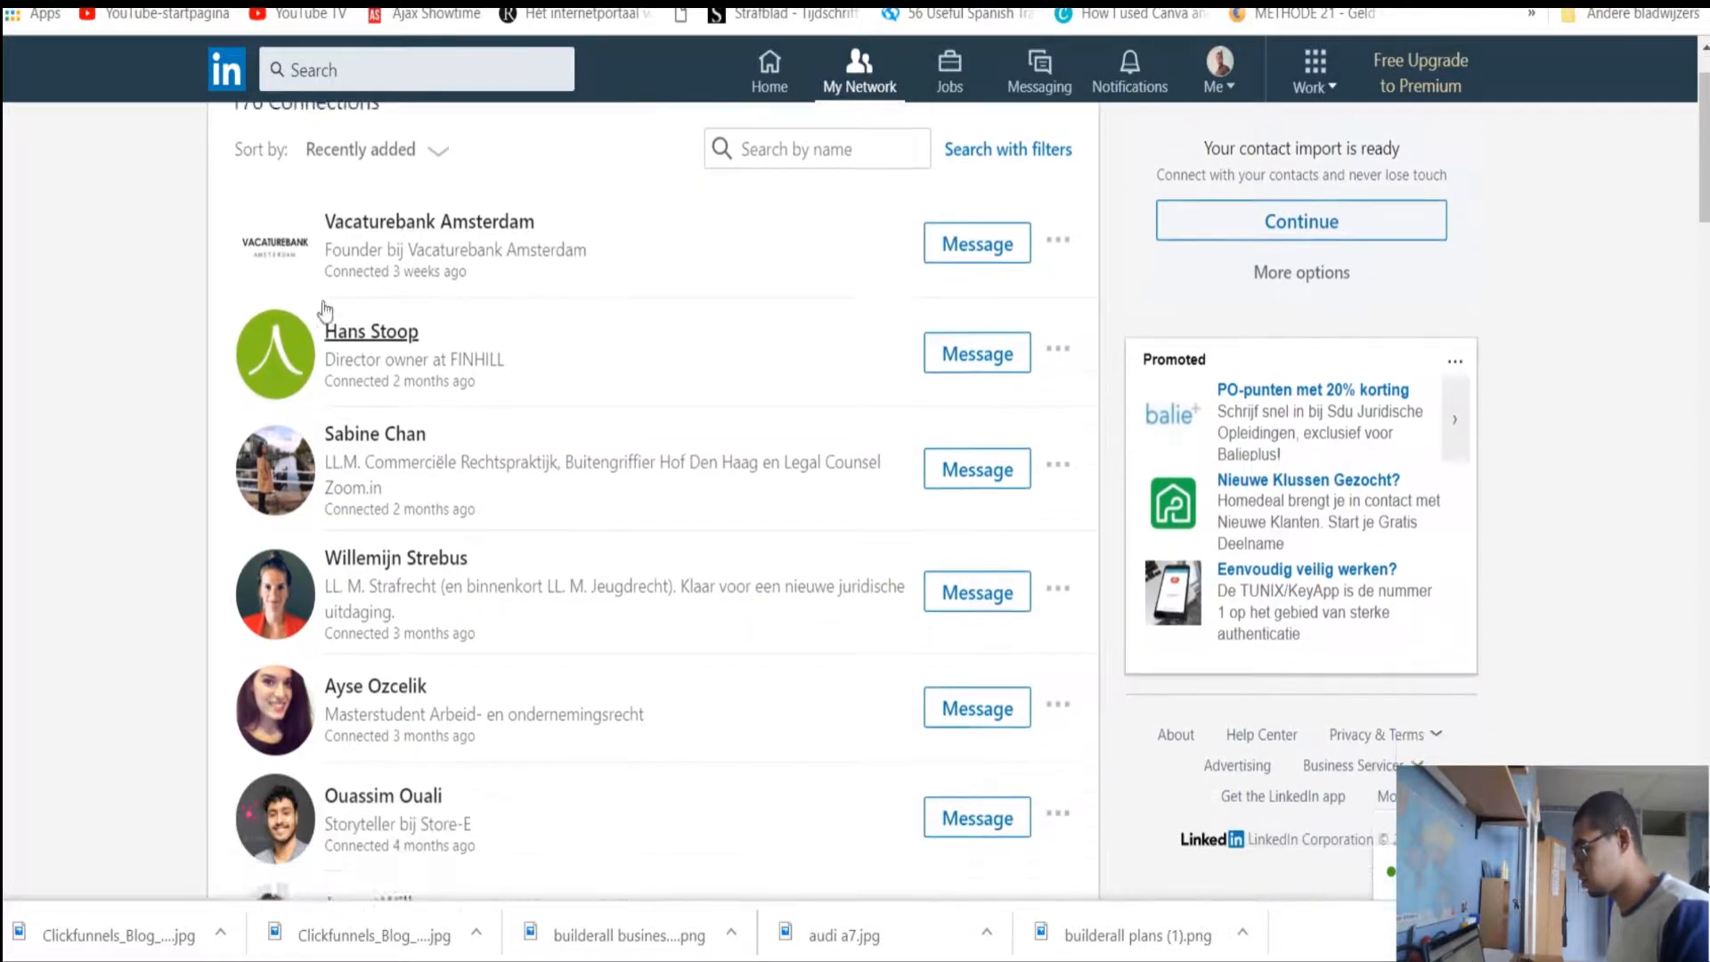
scroll(339, 458, "up", 8)
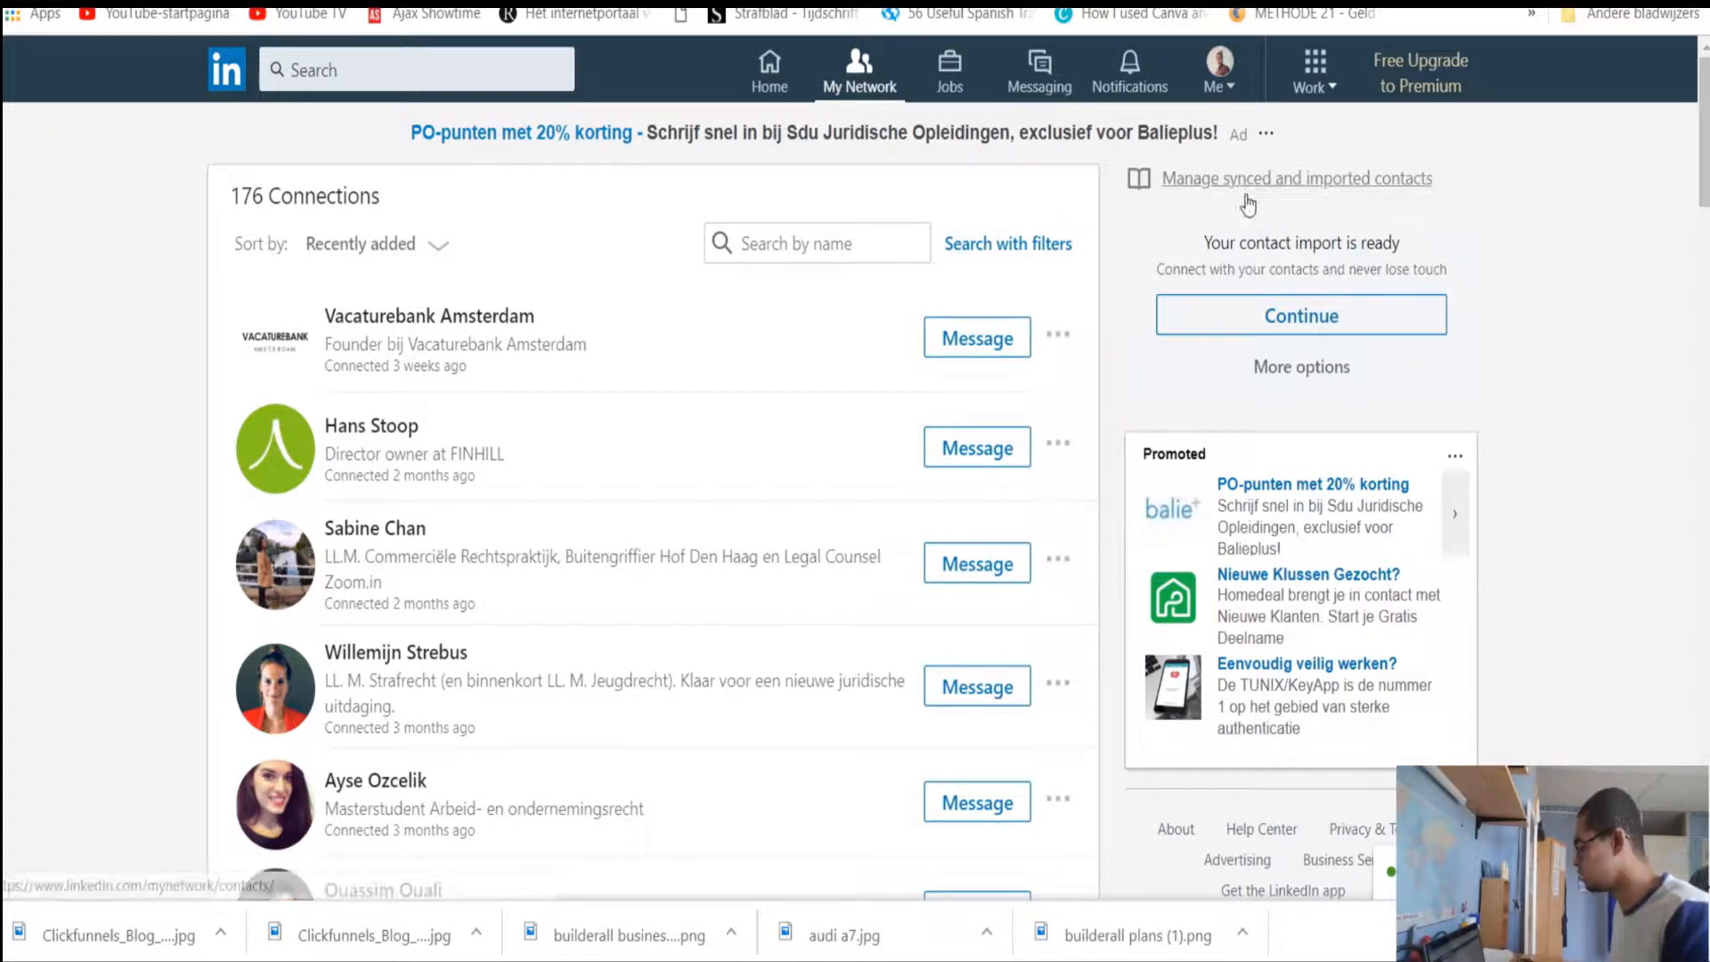
left_click(1379, 190)
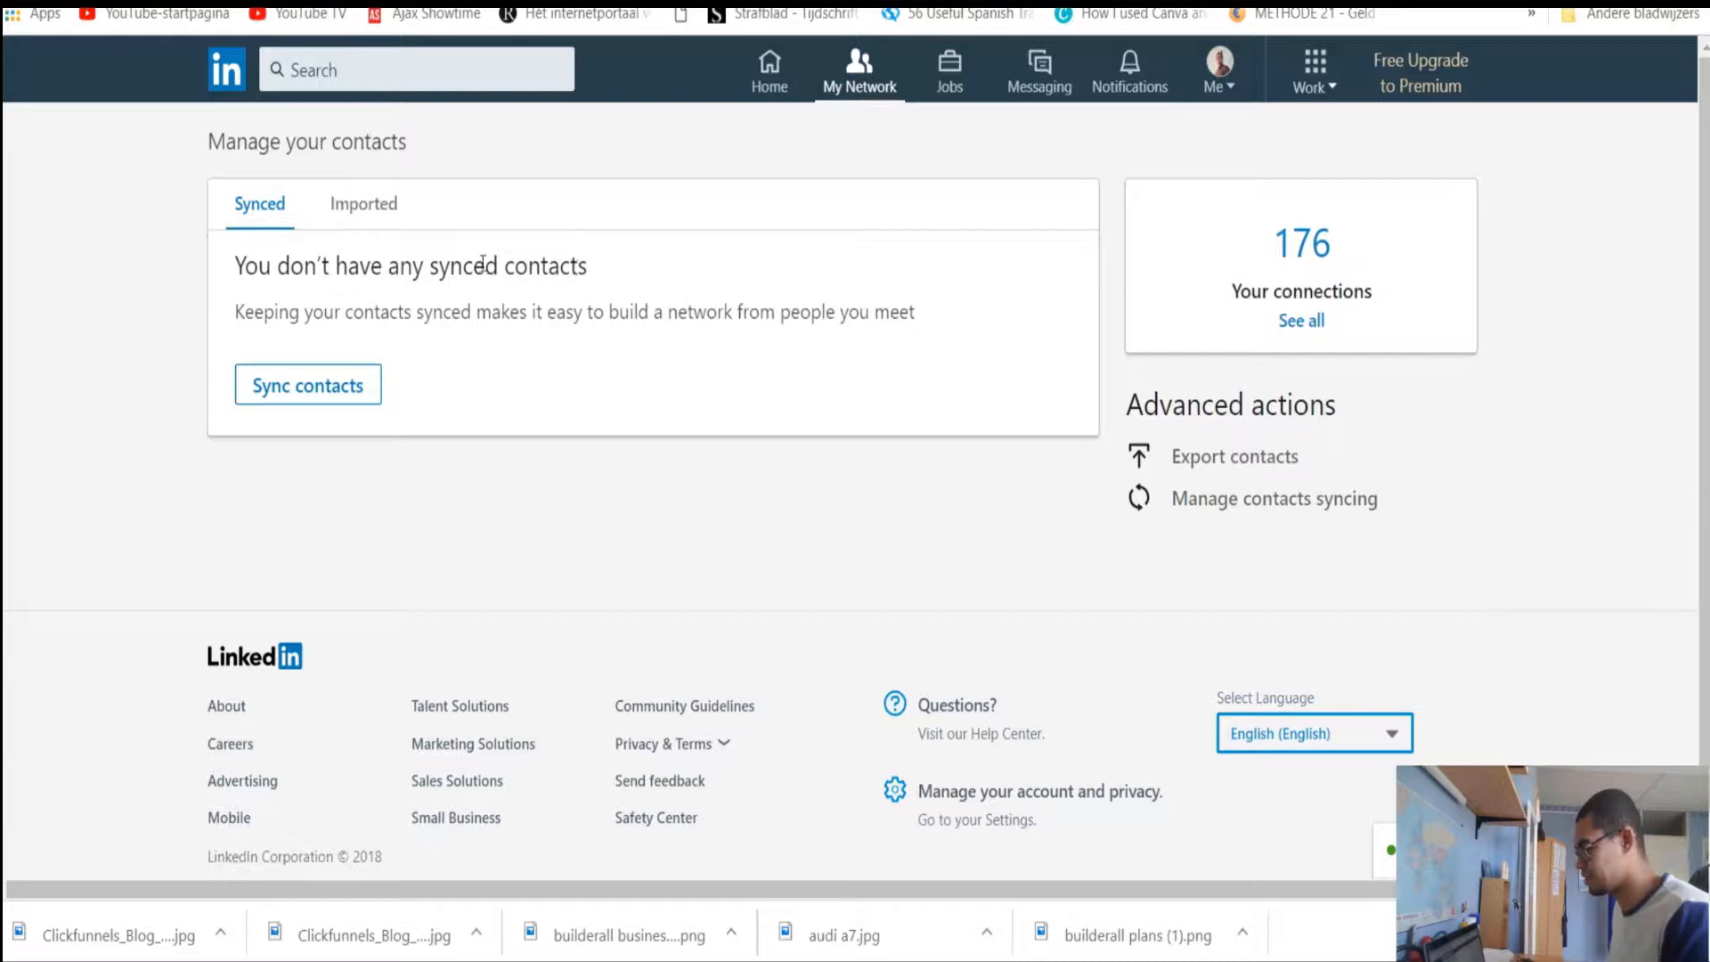
left_click(364, 207)
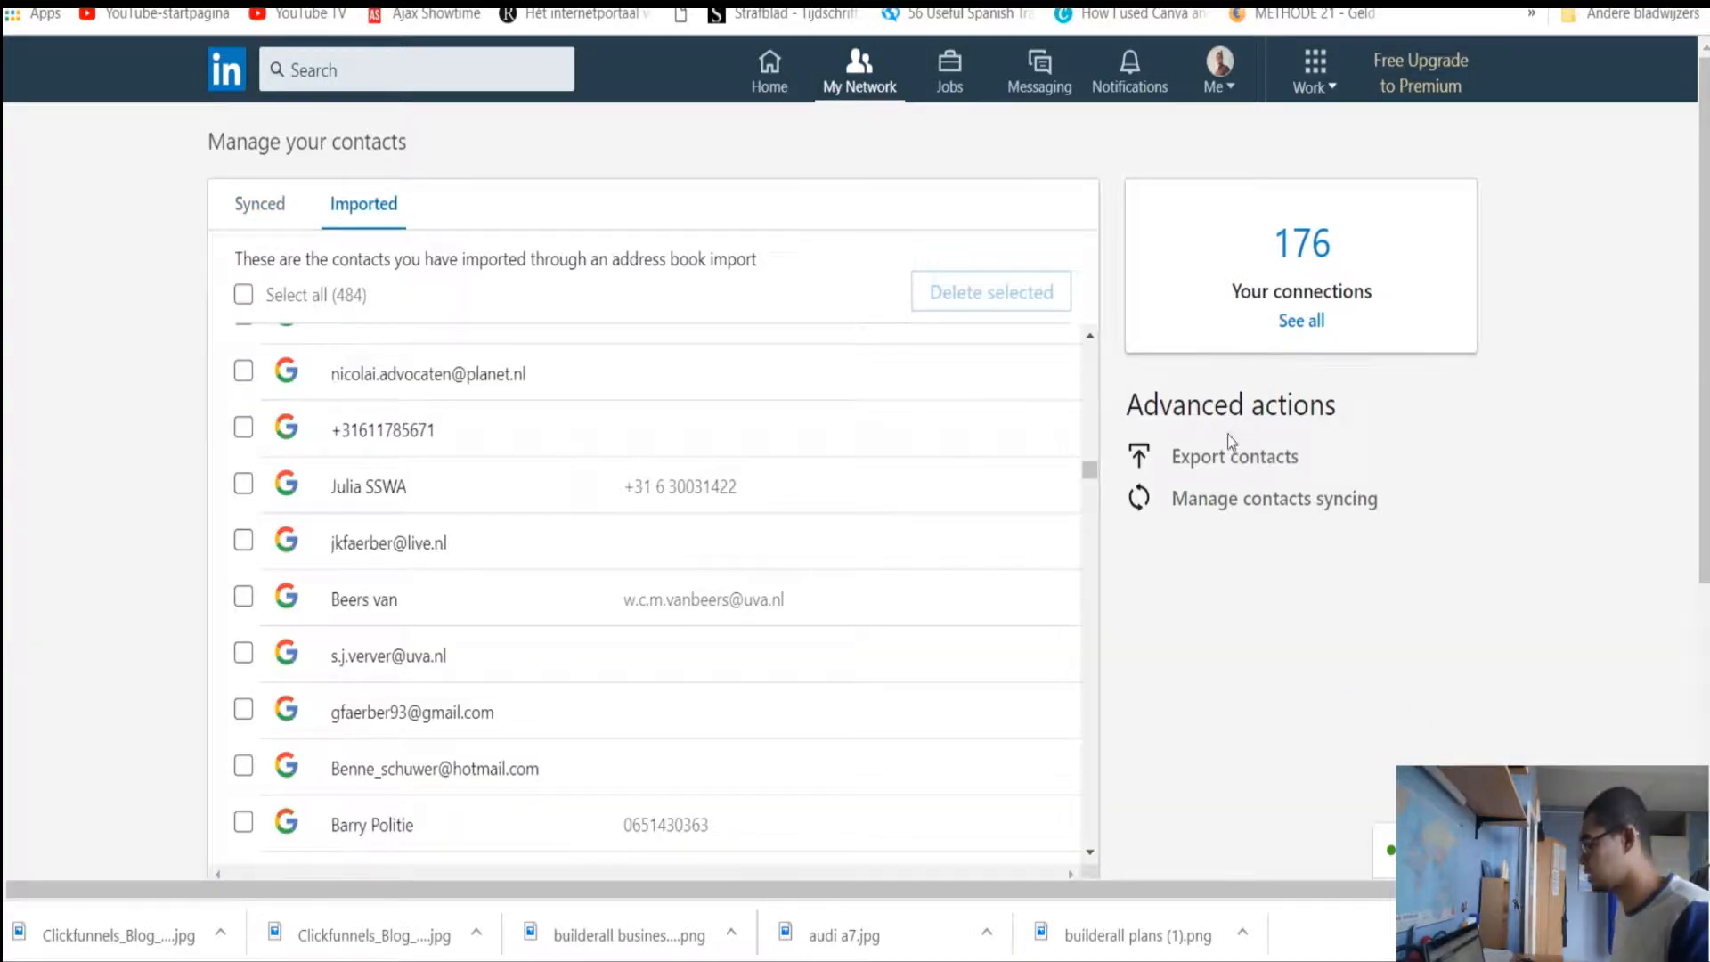
left_click(1229, 463)
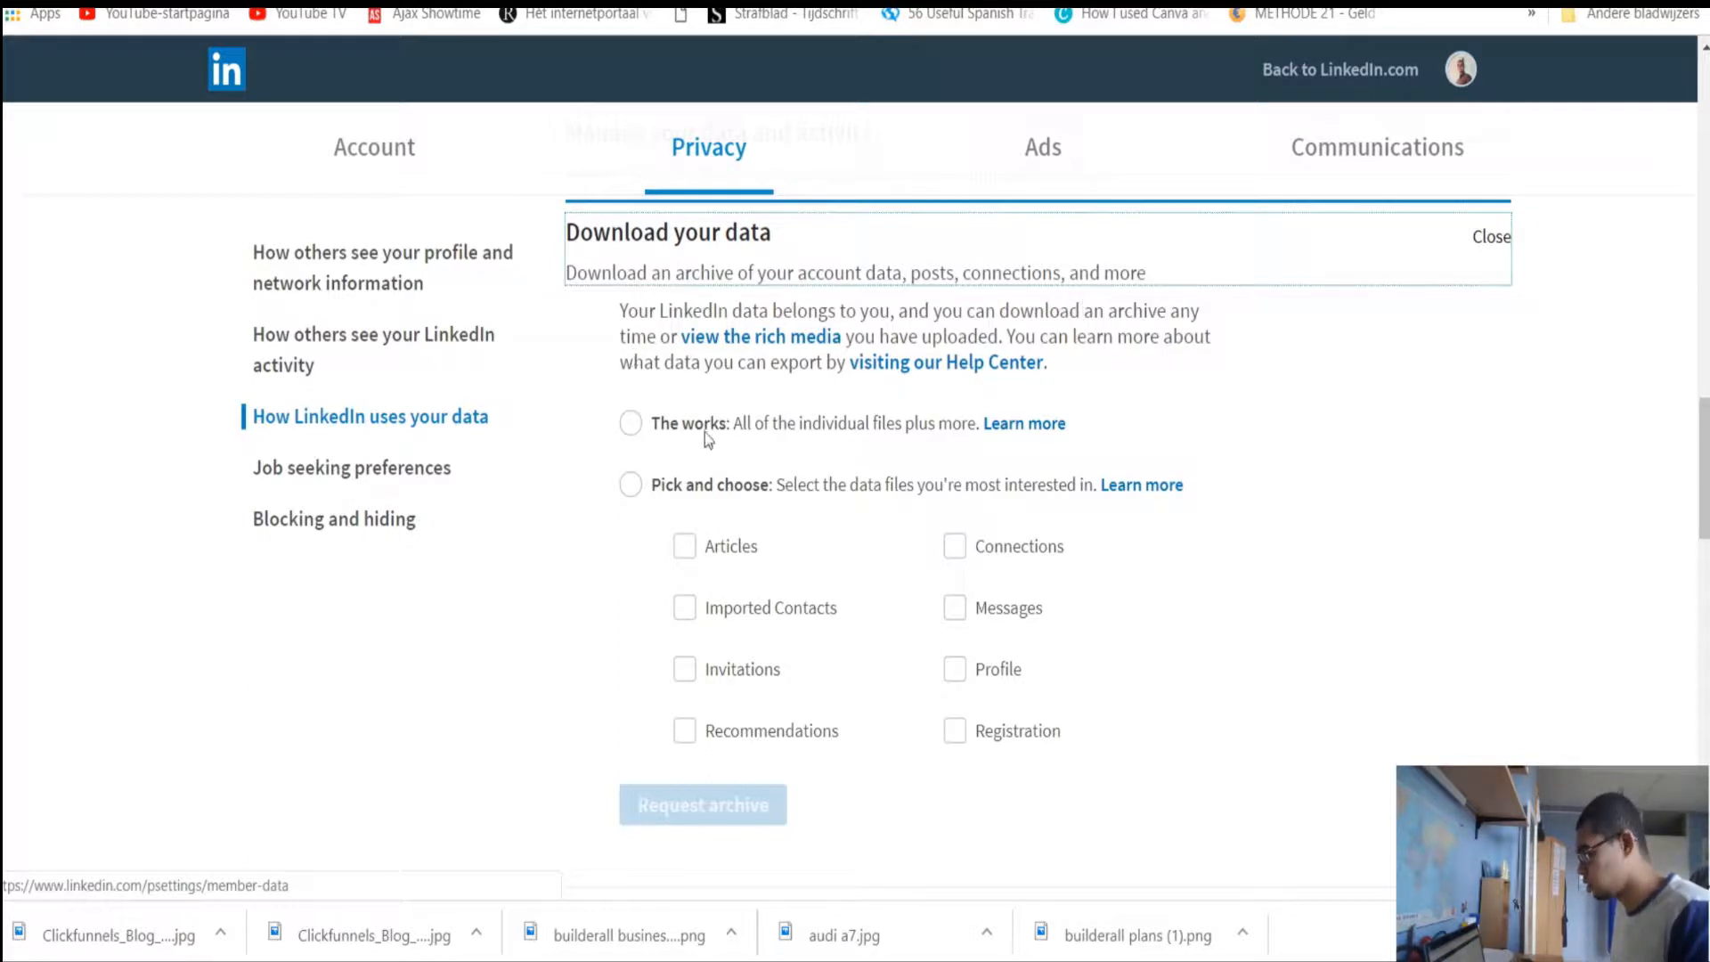
Choose 'The works' complete archive instead of 'Pick and choose' and request it
left_click(632, 425)
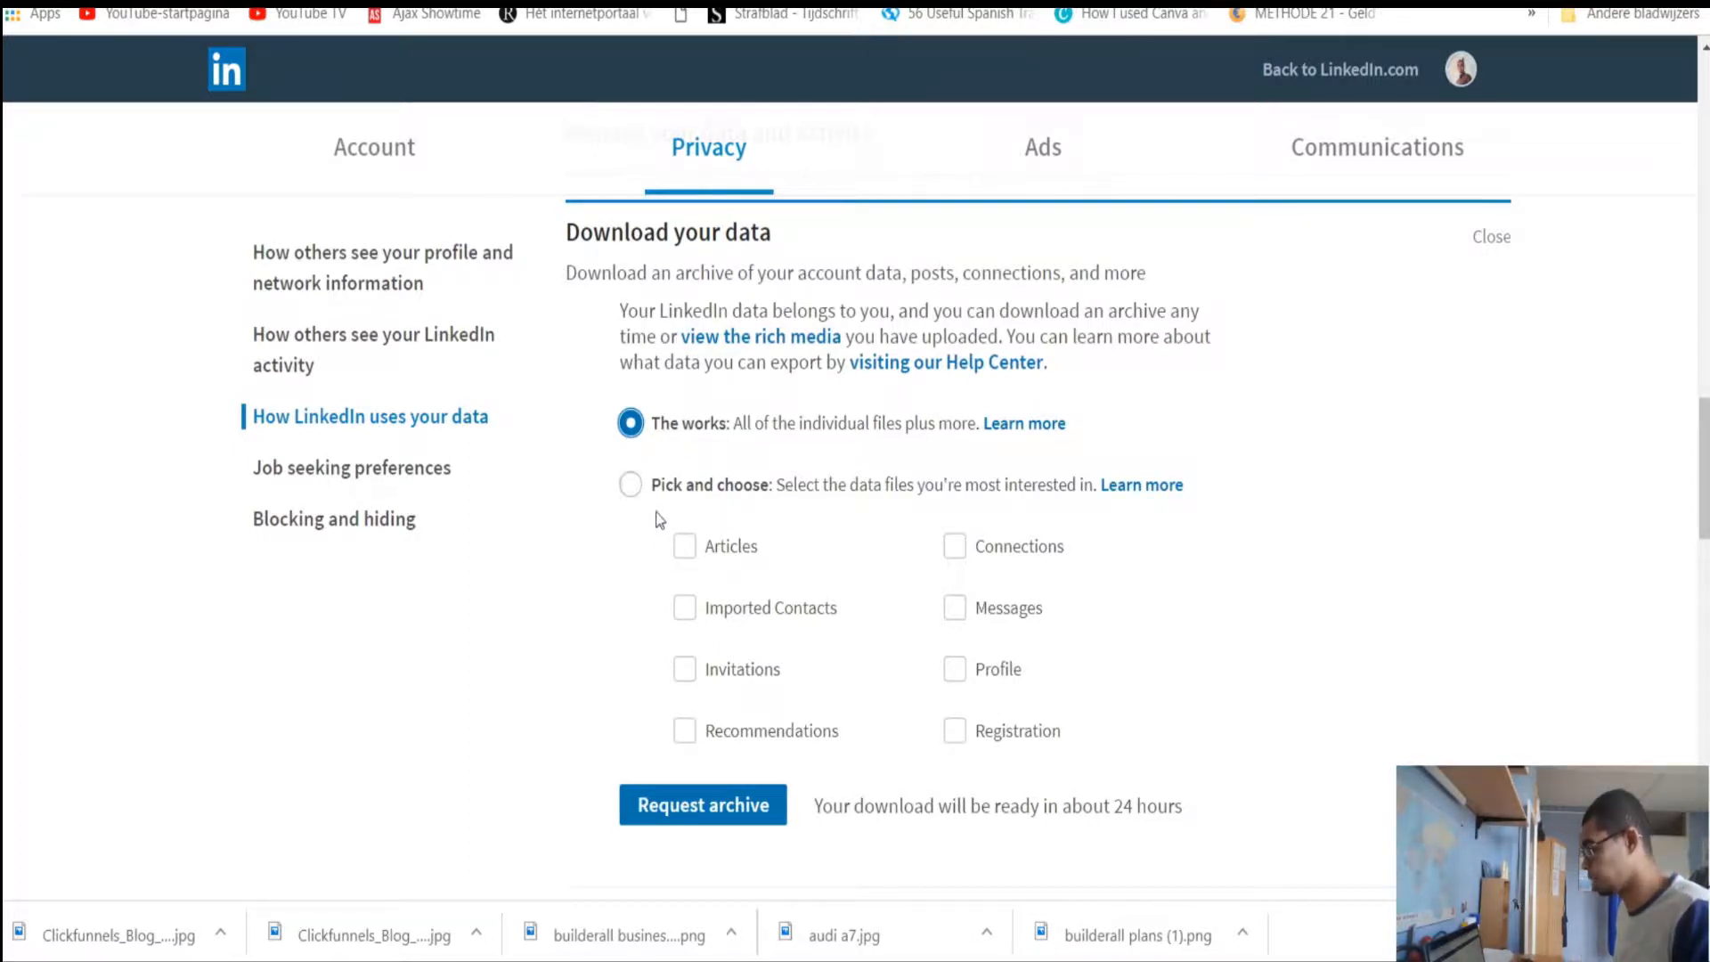
left_click(632, 485)
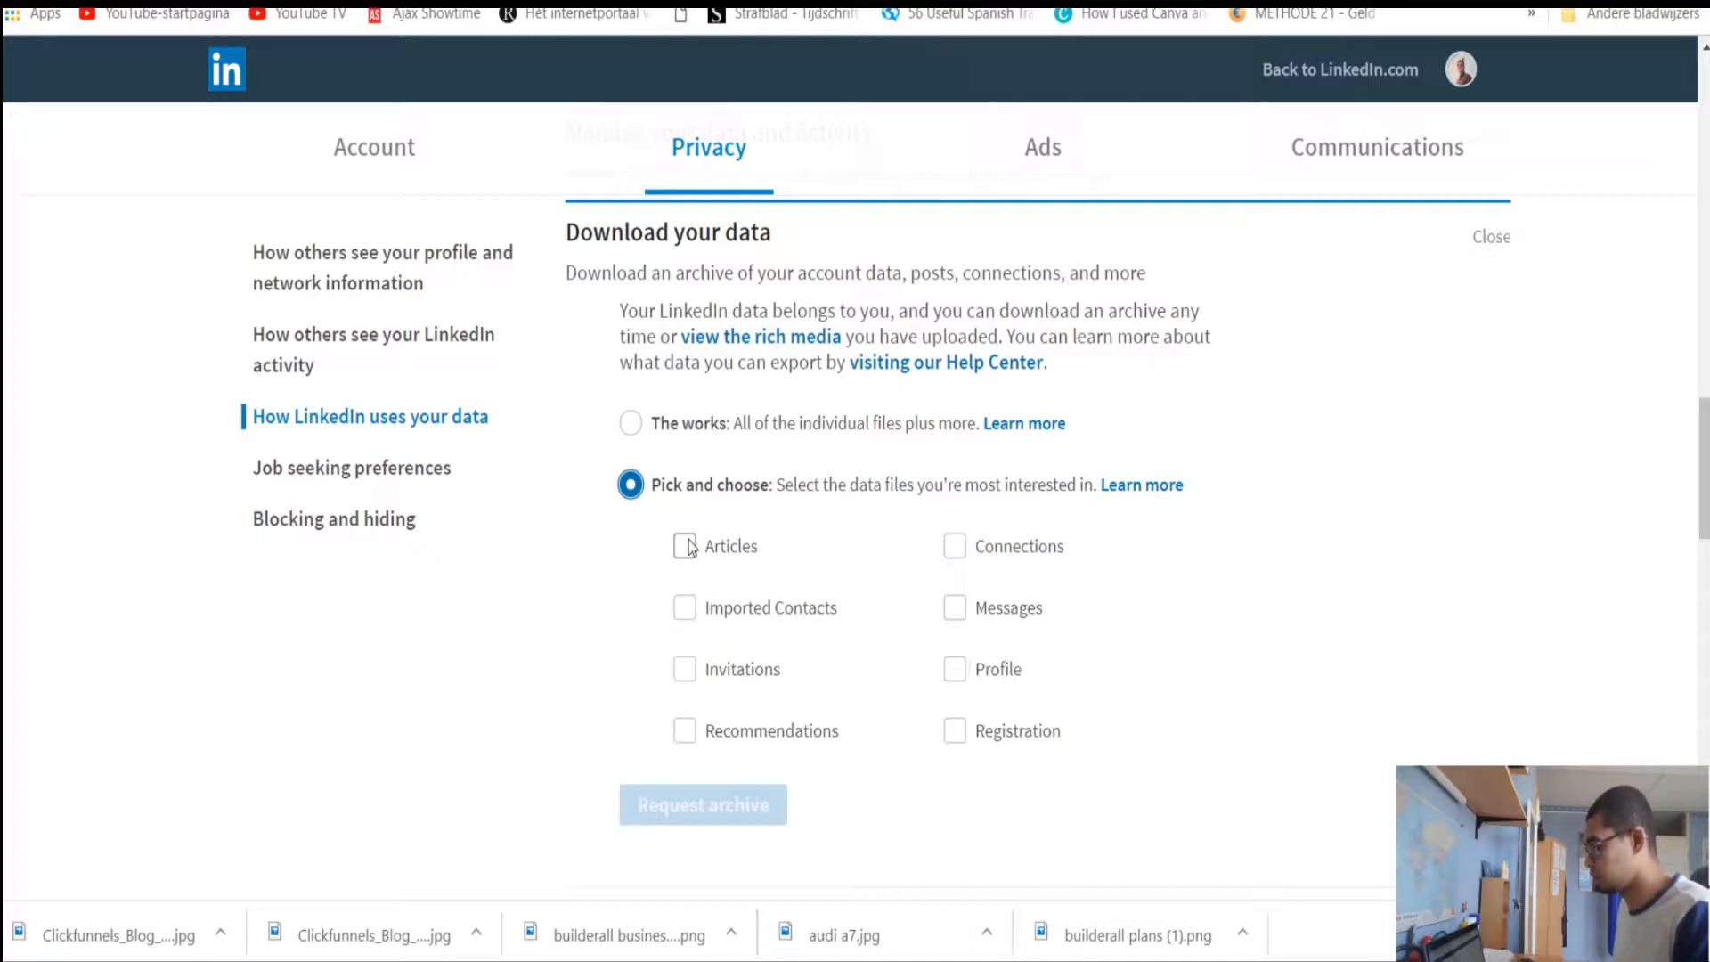
left_click(633, 431)
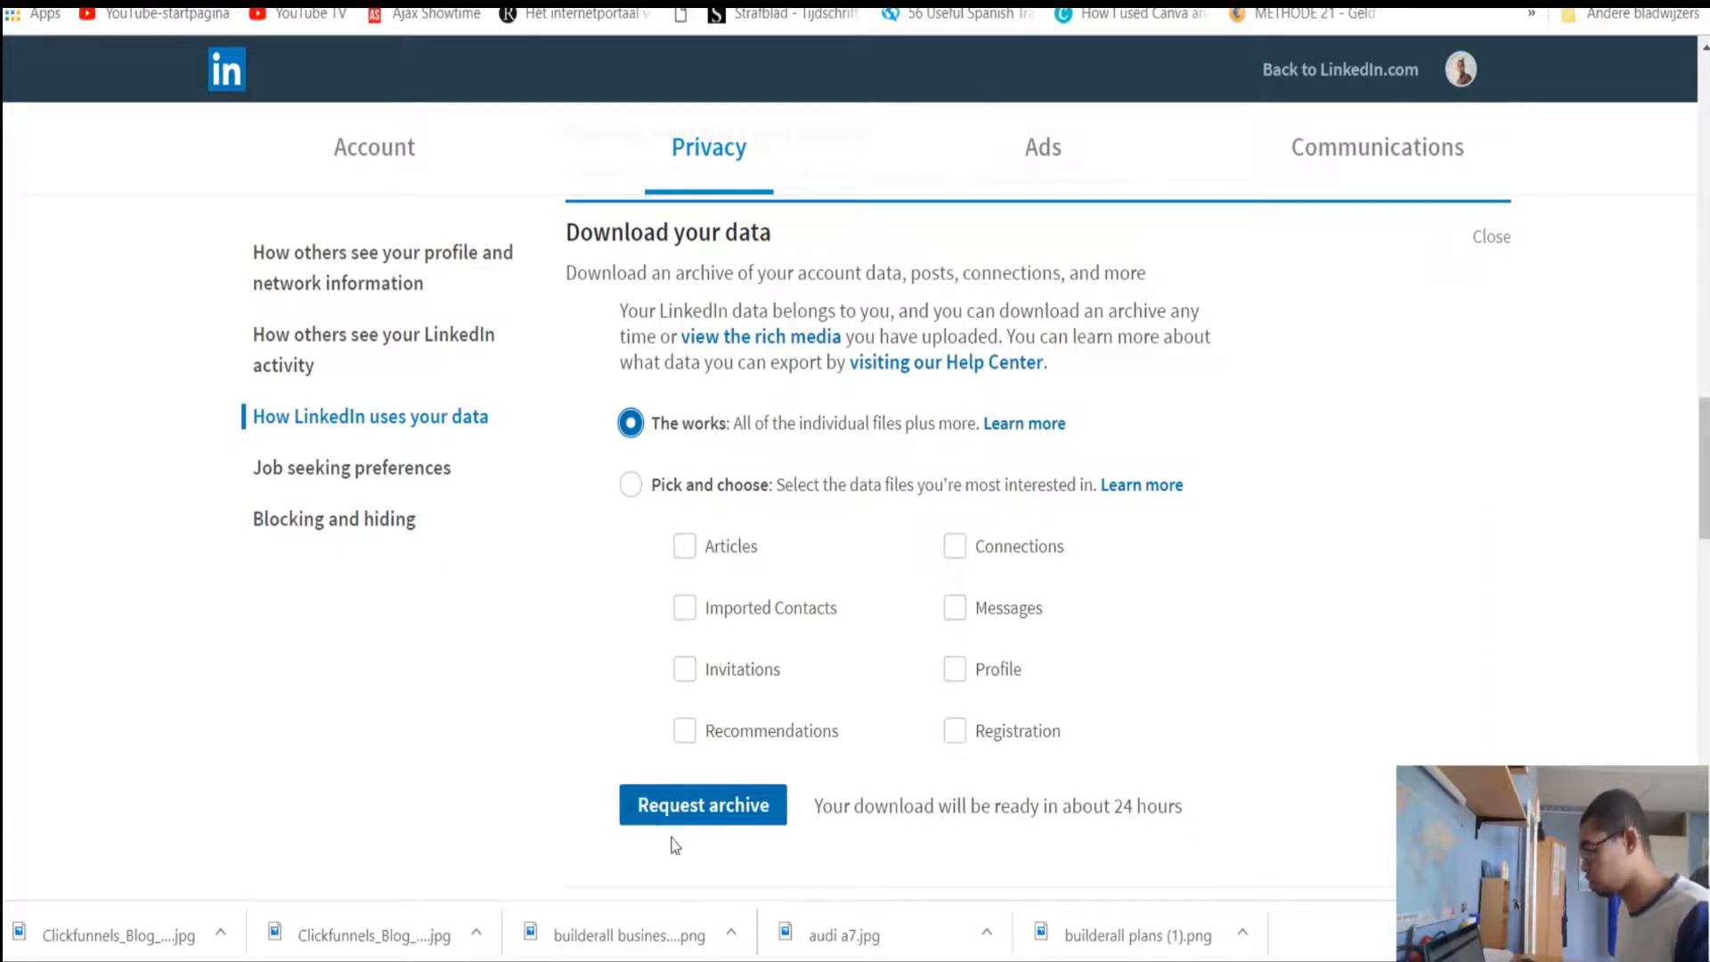
left_click(712, 817)
scroll(687, 634, "down", 2)
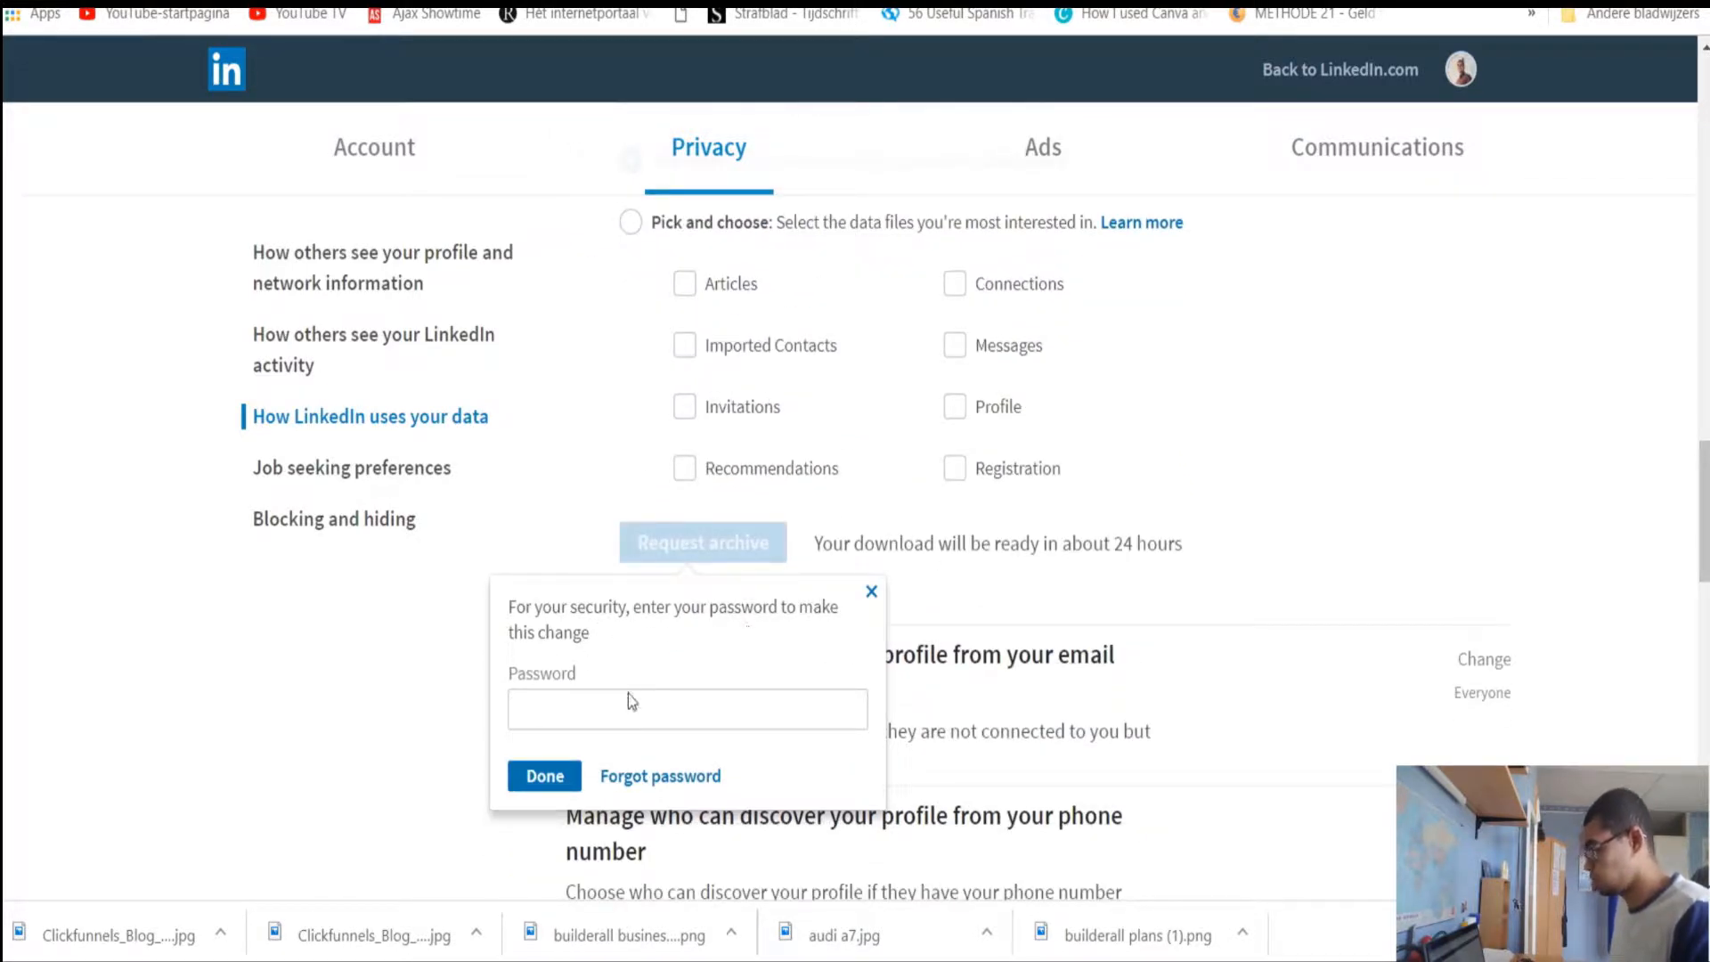
Confirm the archive request with the account password
left_click(619, 714)
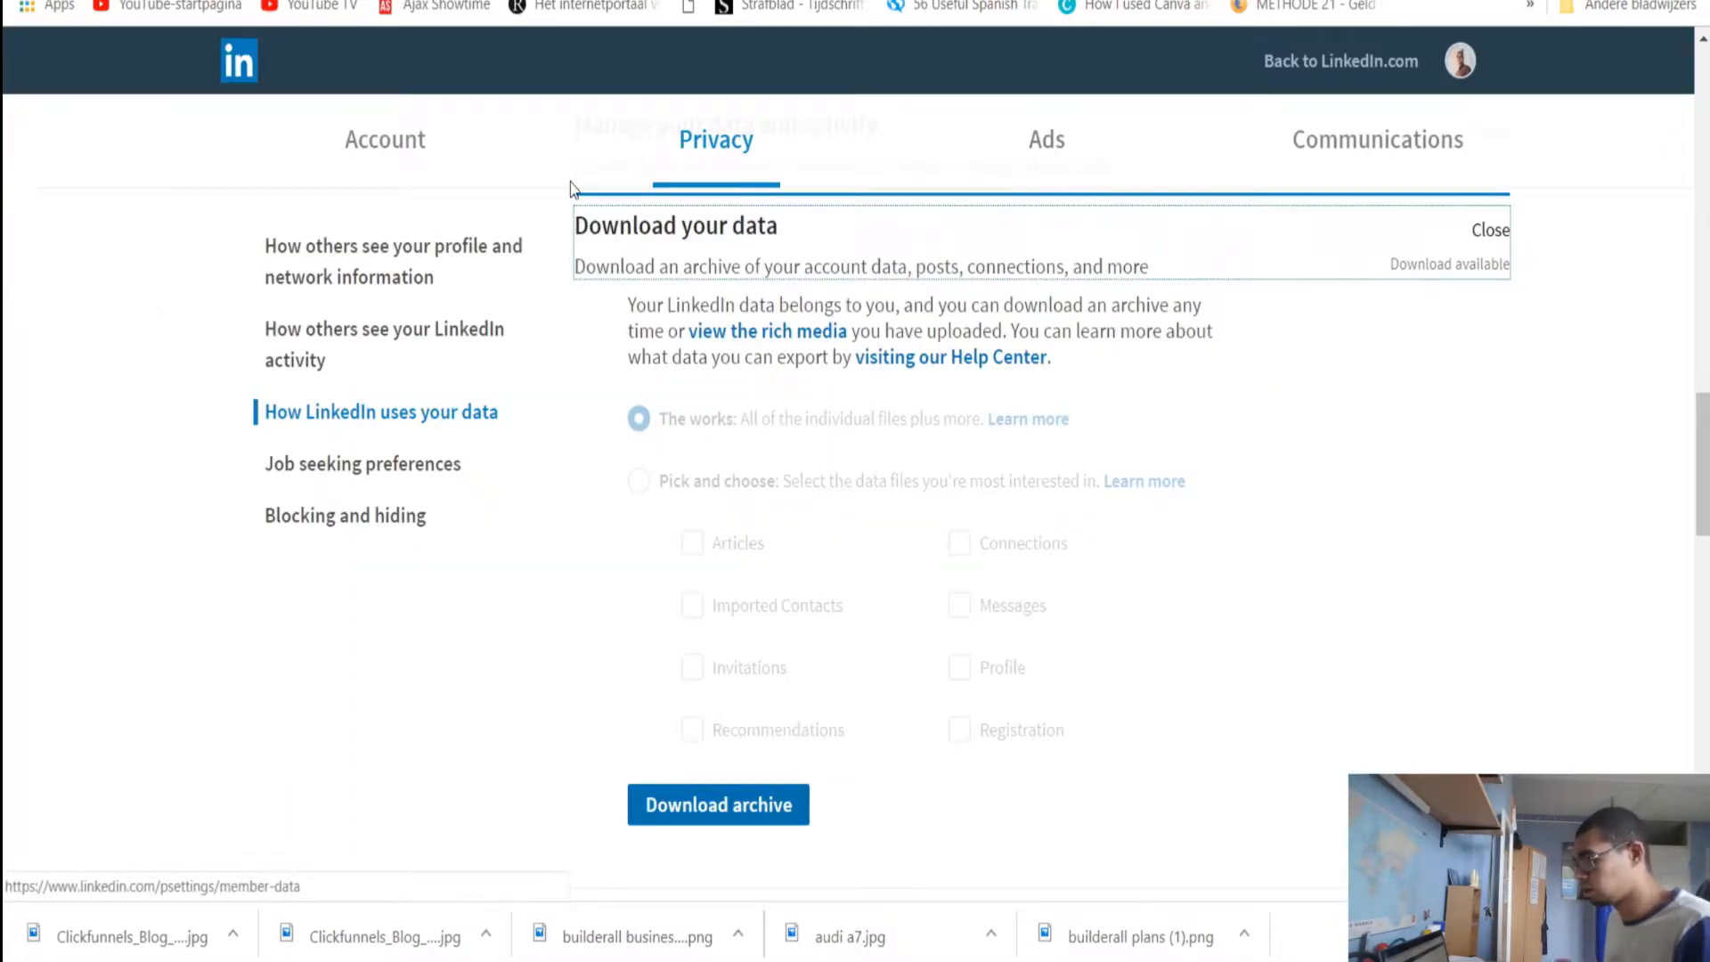
Download the prepared LinkedIn archive zip and show it in its folder
left_click(688, 316)
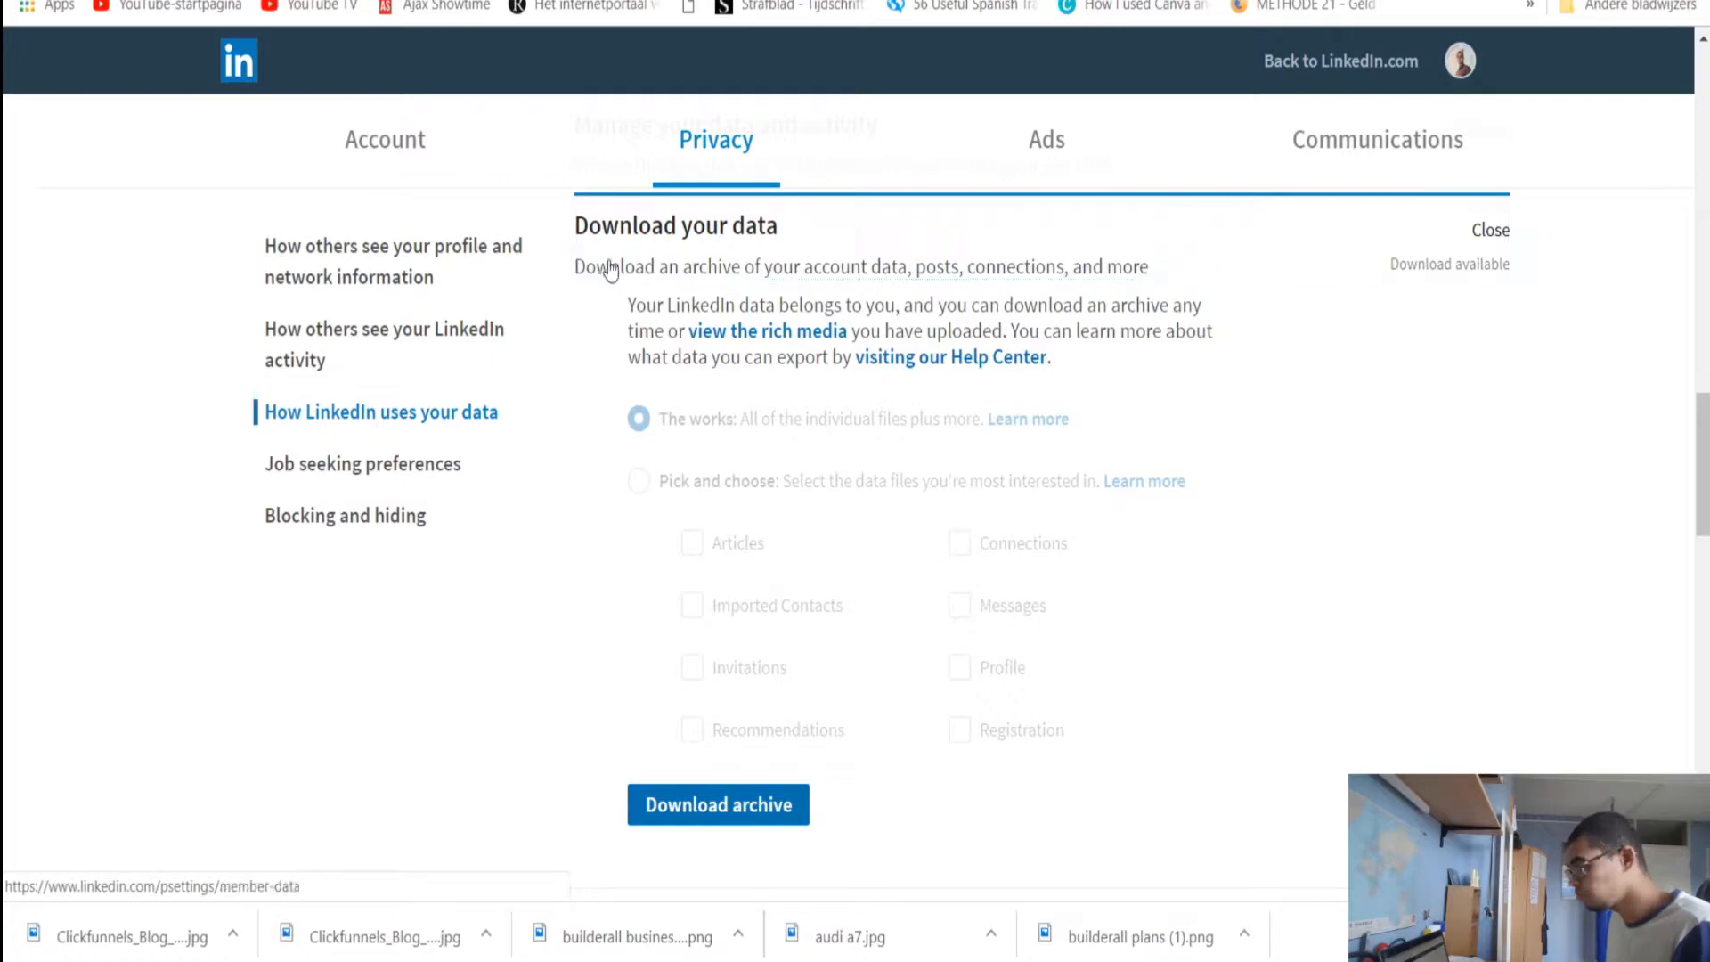
left_click(600, 269)
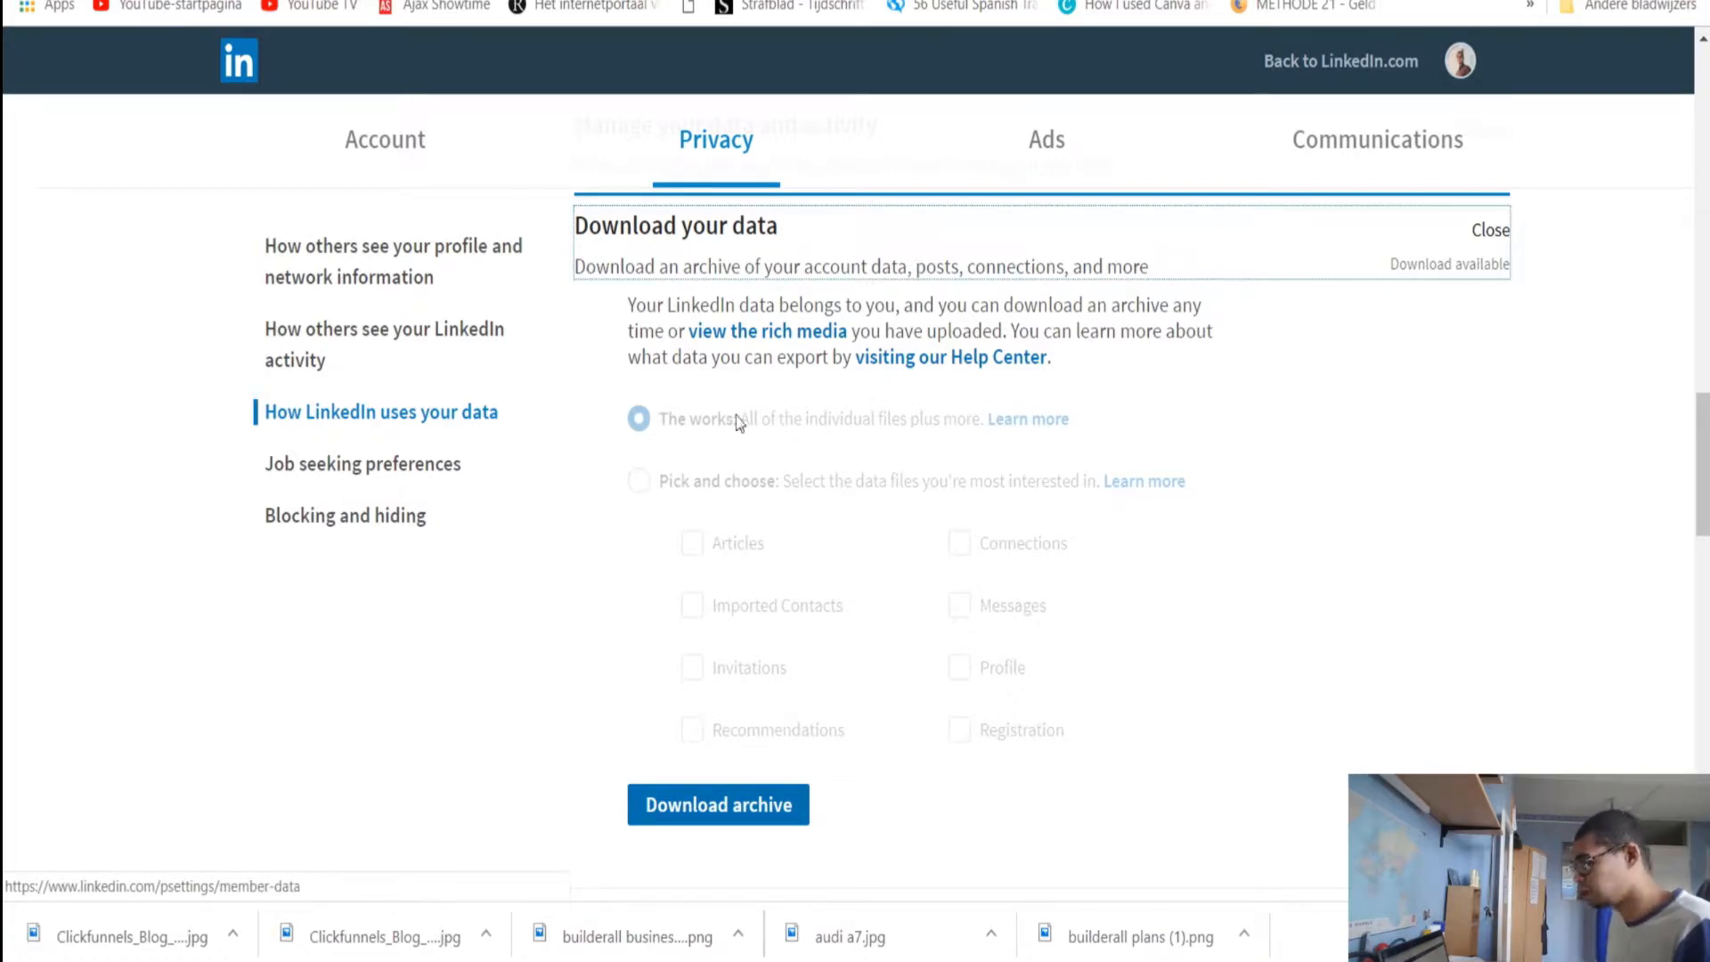
scroll(799, 382, "down", 2)
scroll(705, 383, "up", 4)
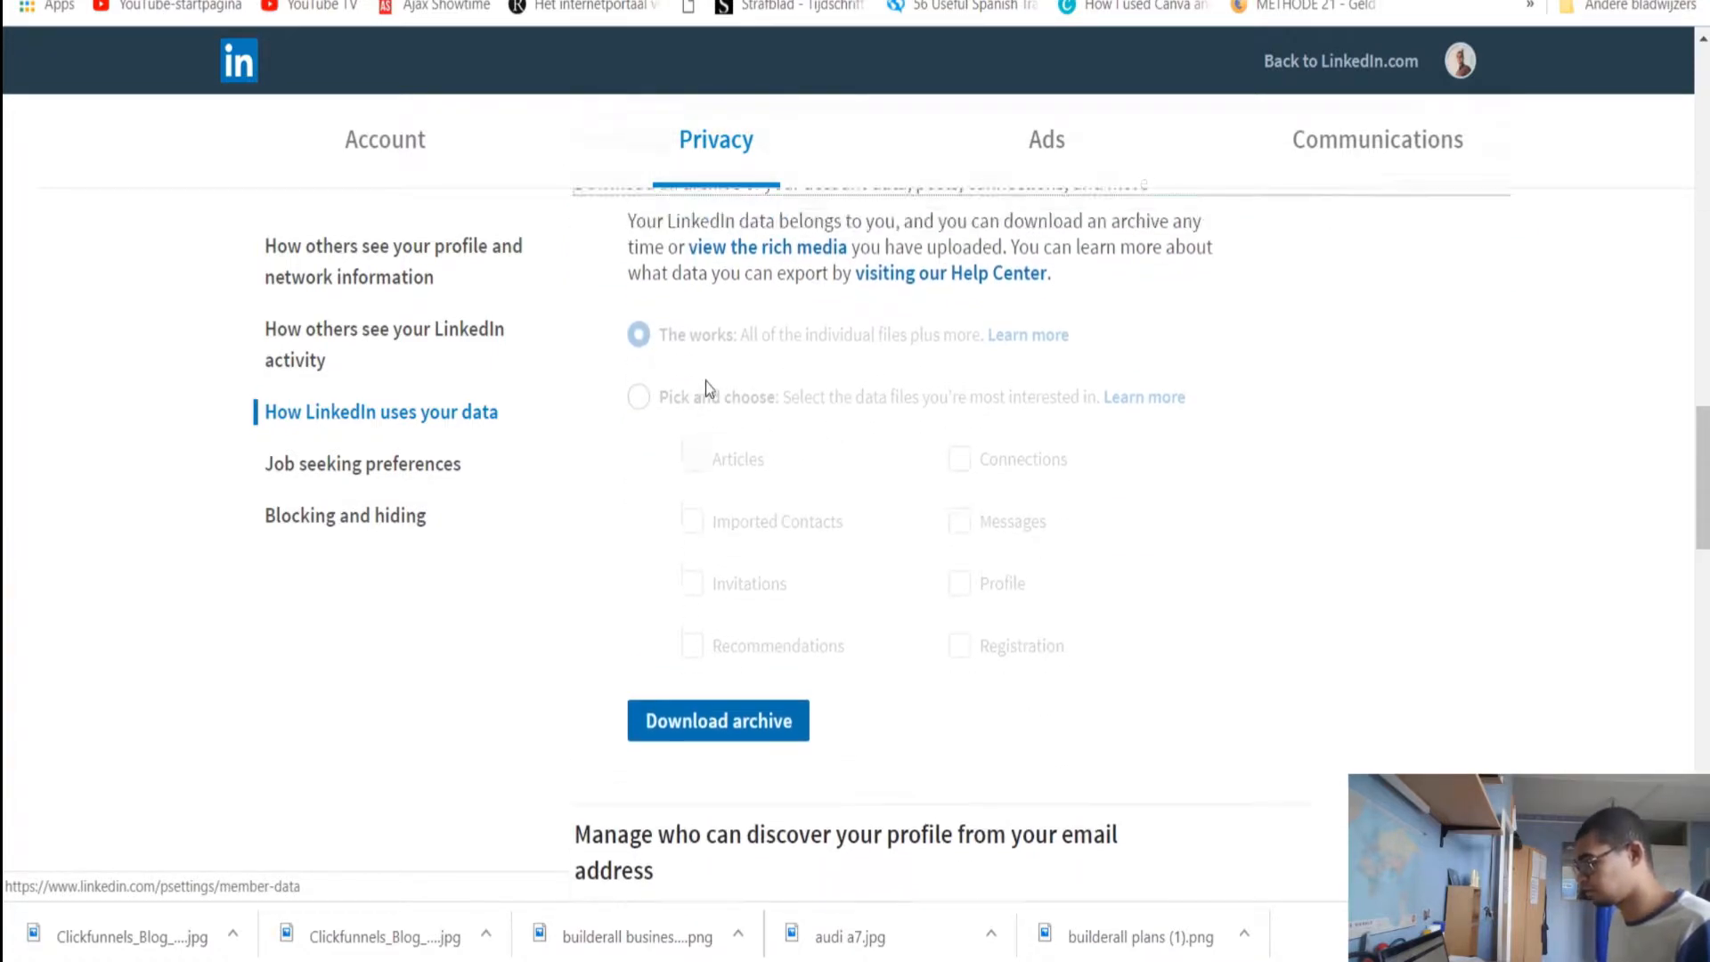
scroll(628, 427, "down", 6)
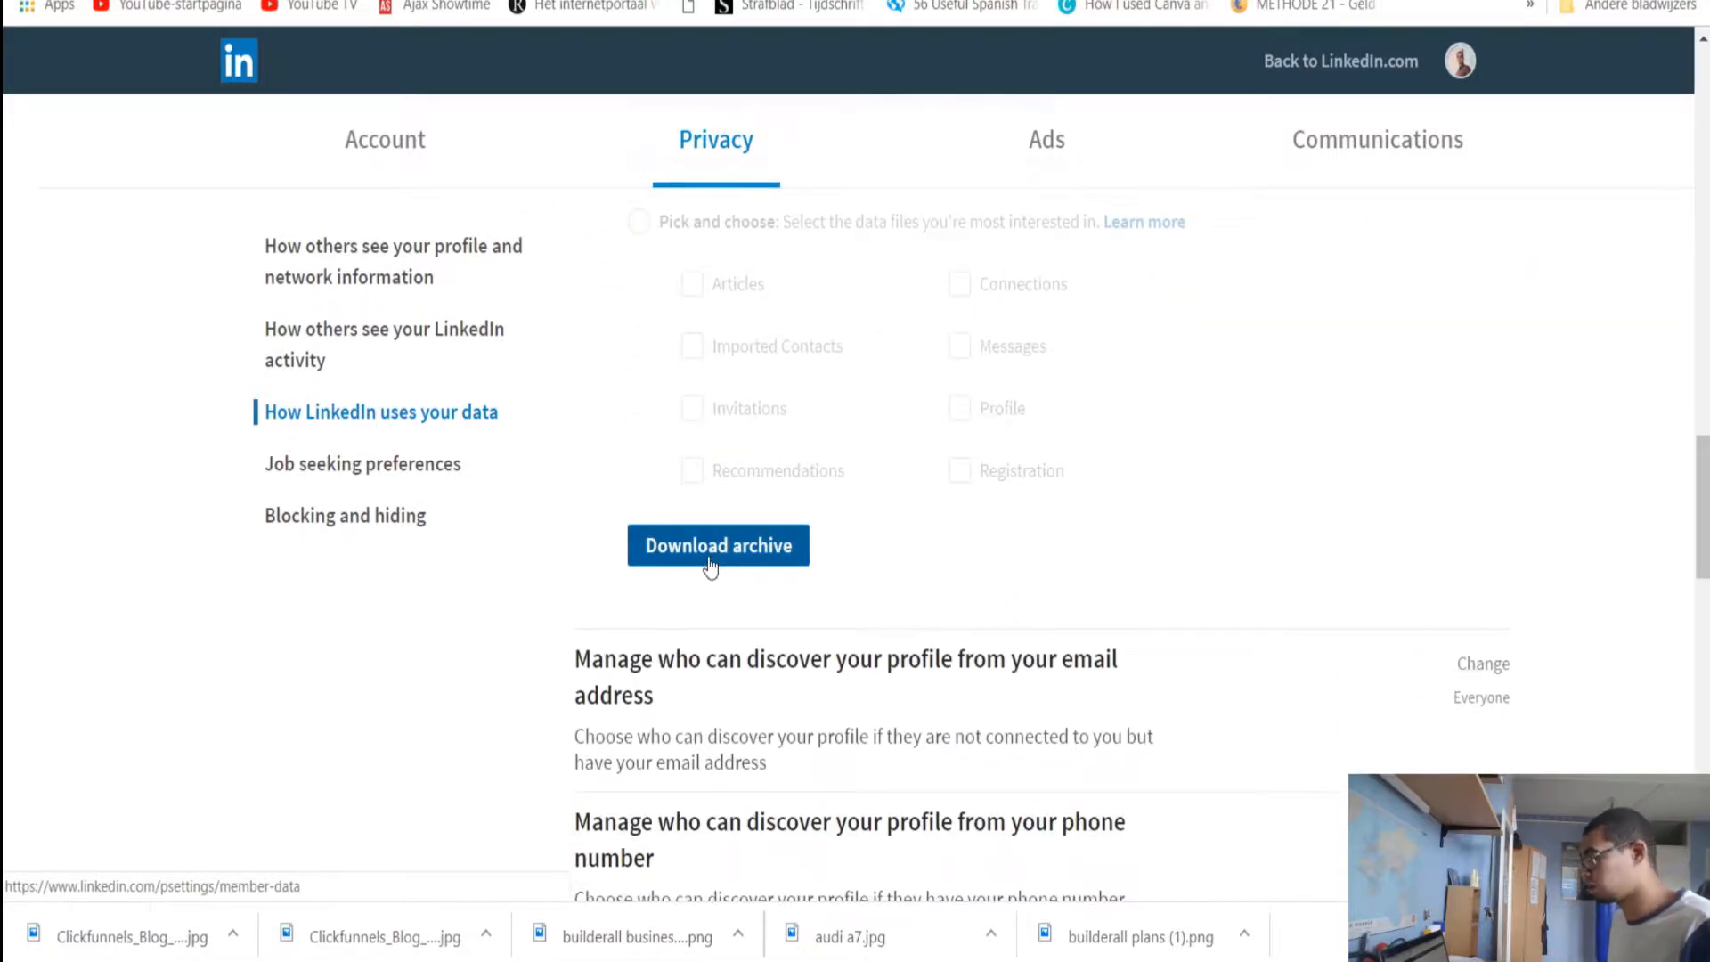
left_click(709, 547)
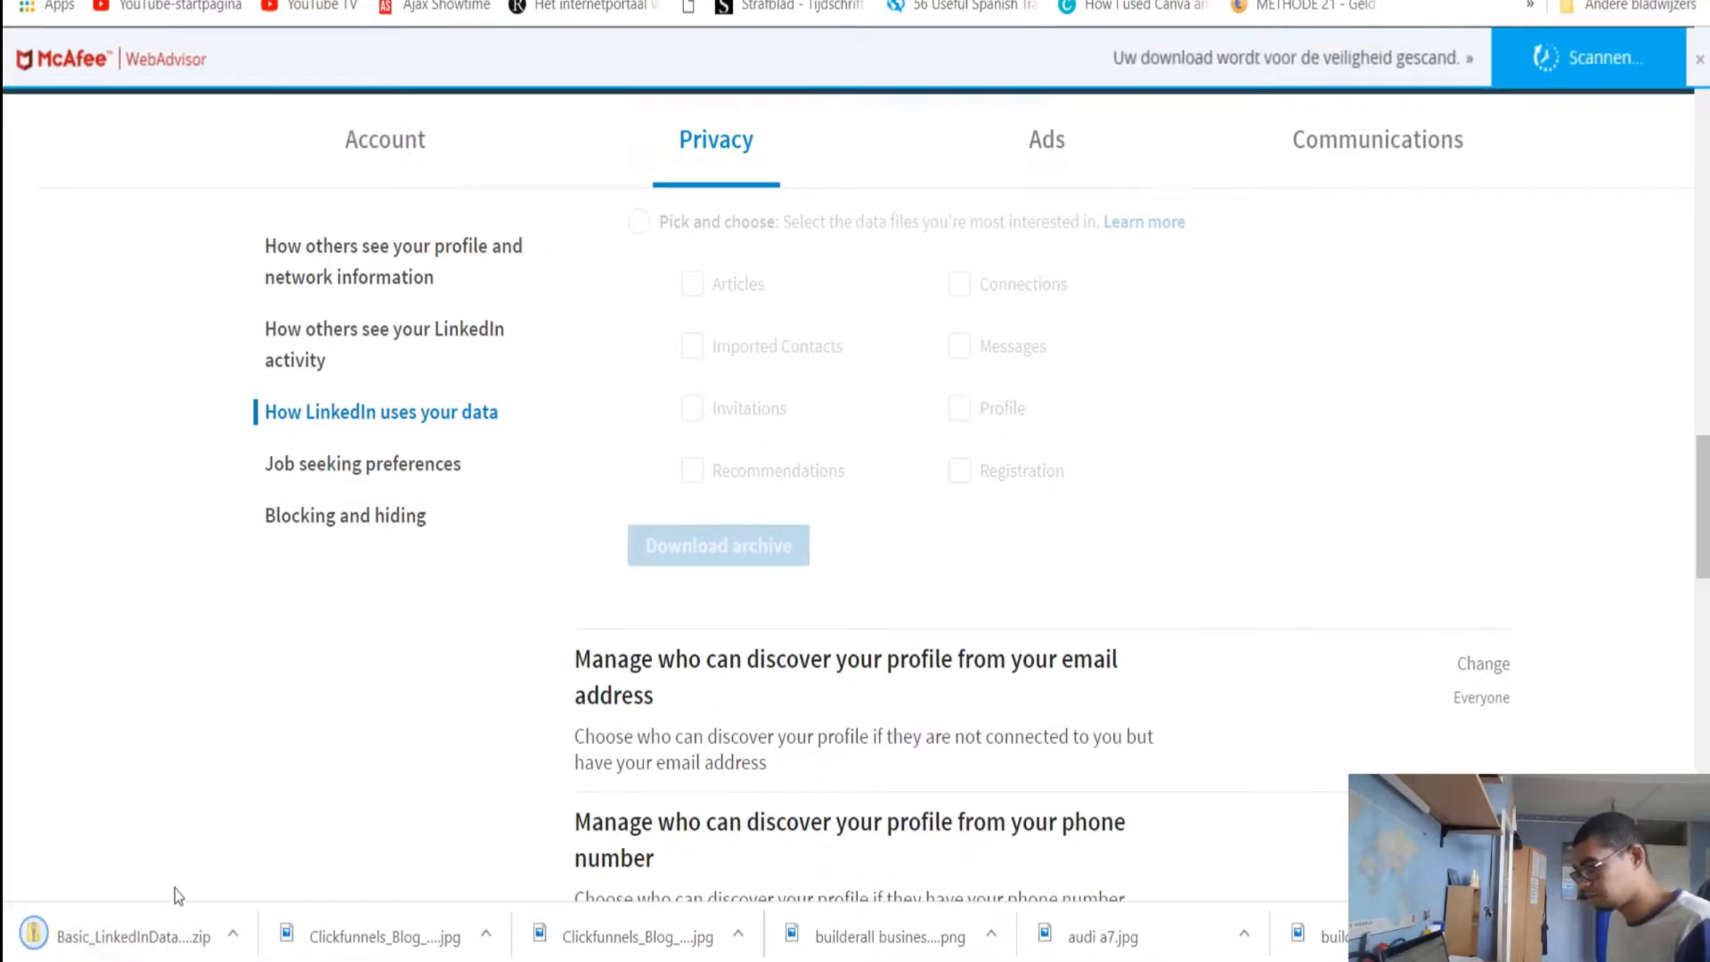
left_click(235, 936)
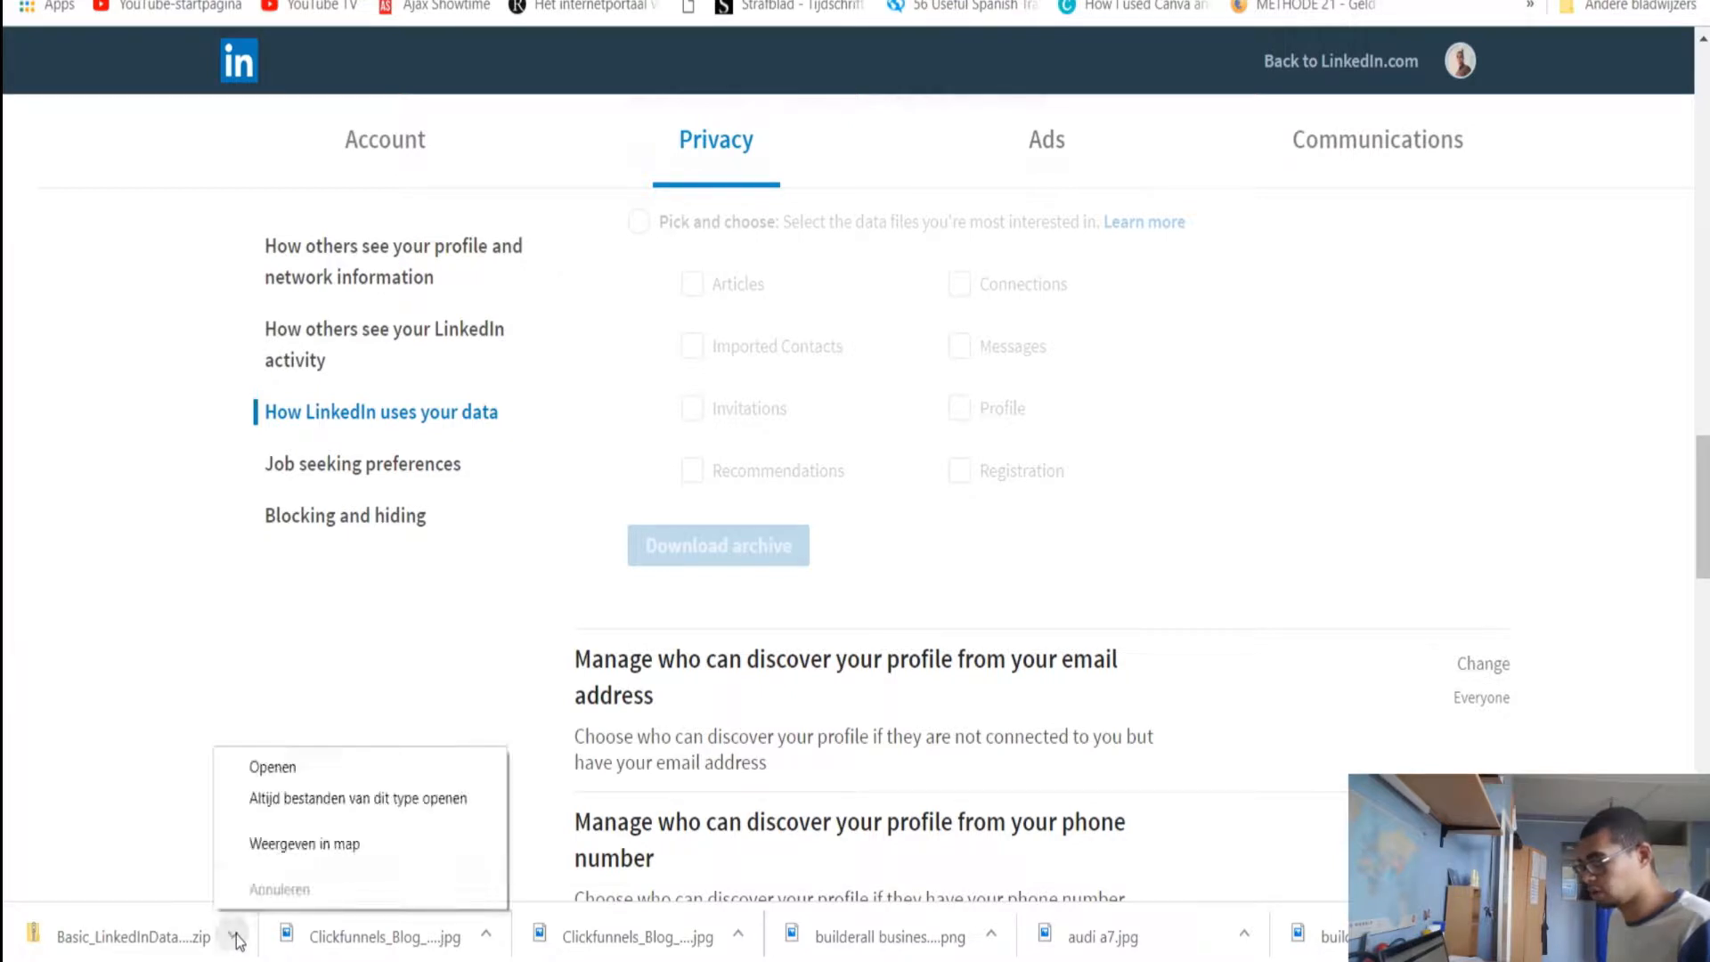
left_click(291, 857)
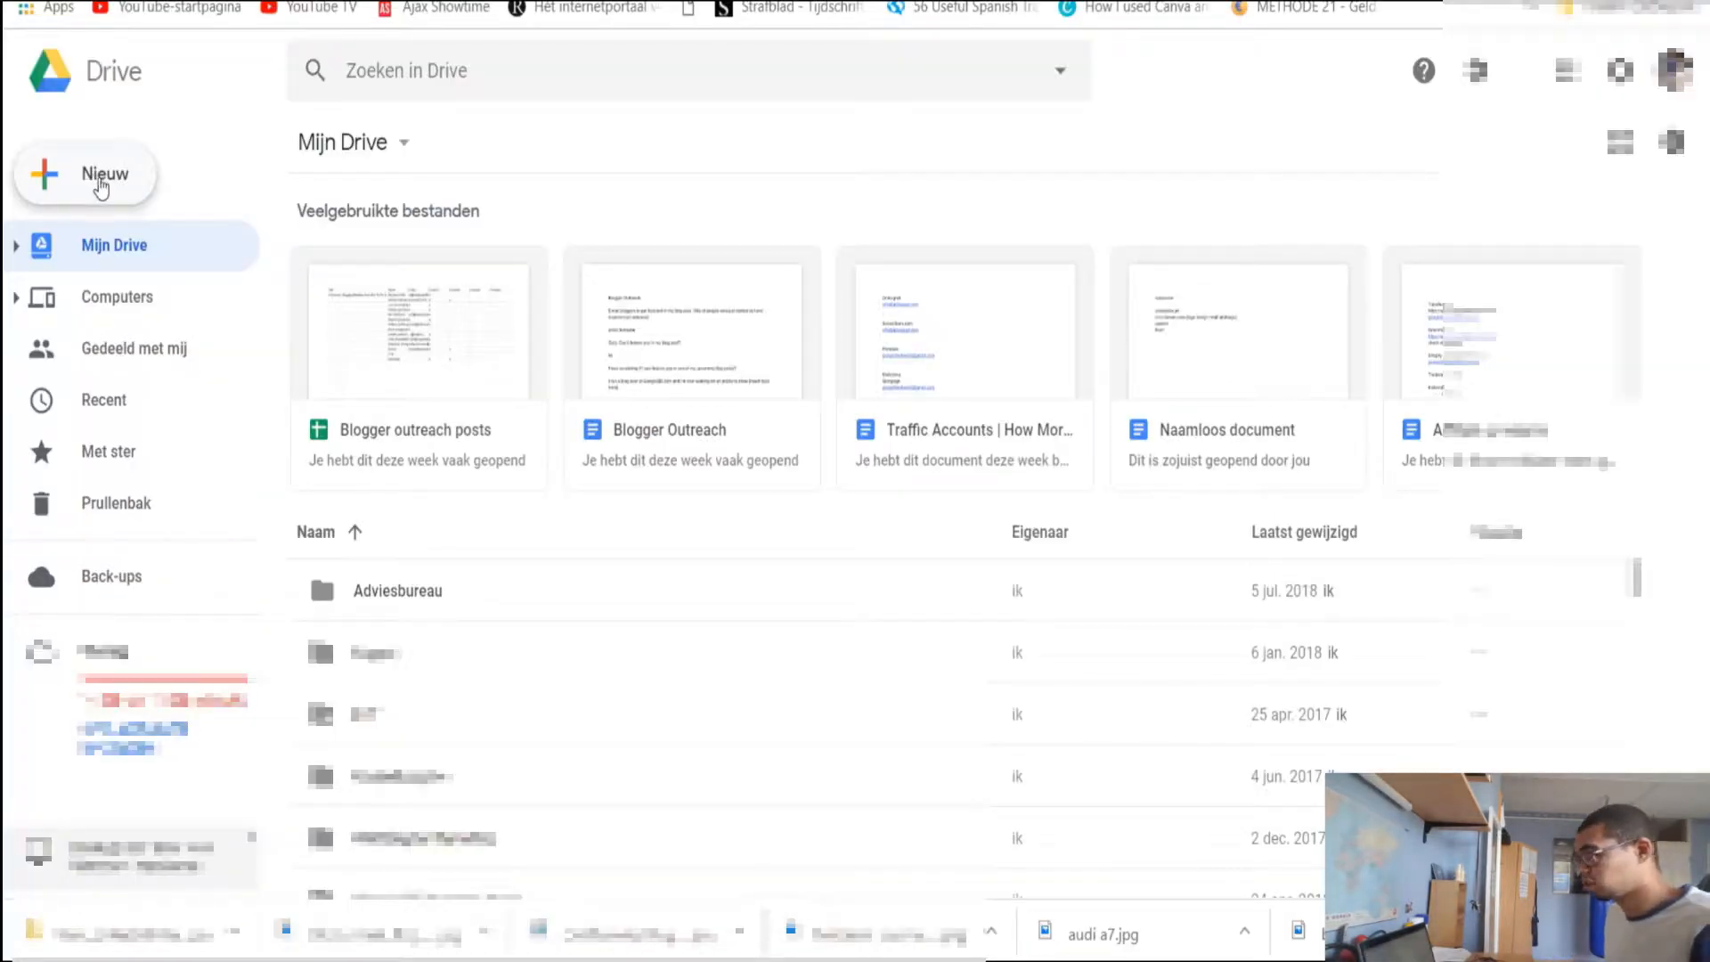
Create a new blank Google spreadsheet from Drive
left_click(111, 183)
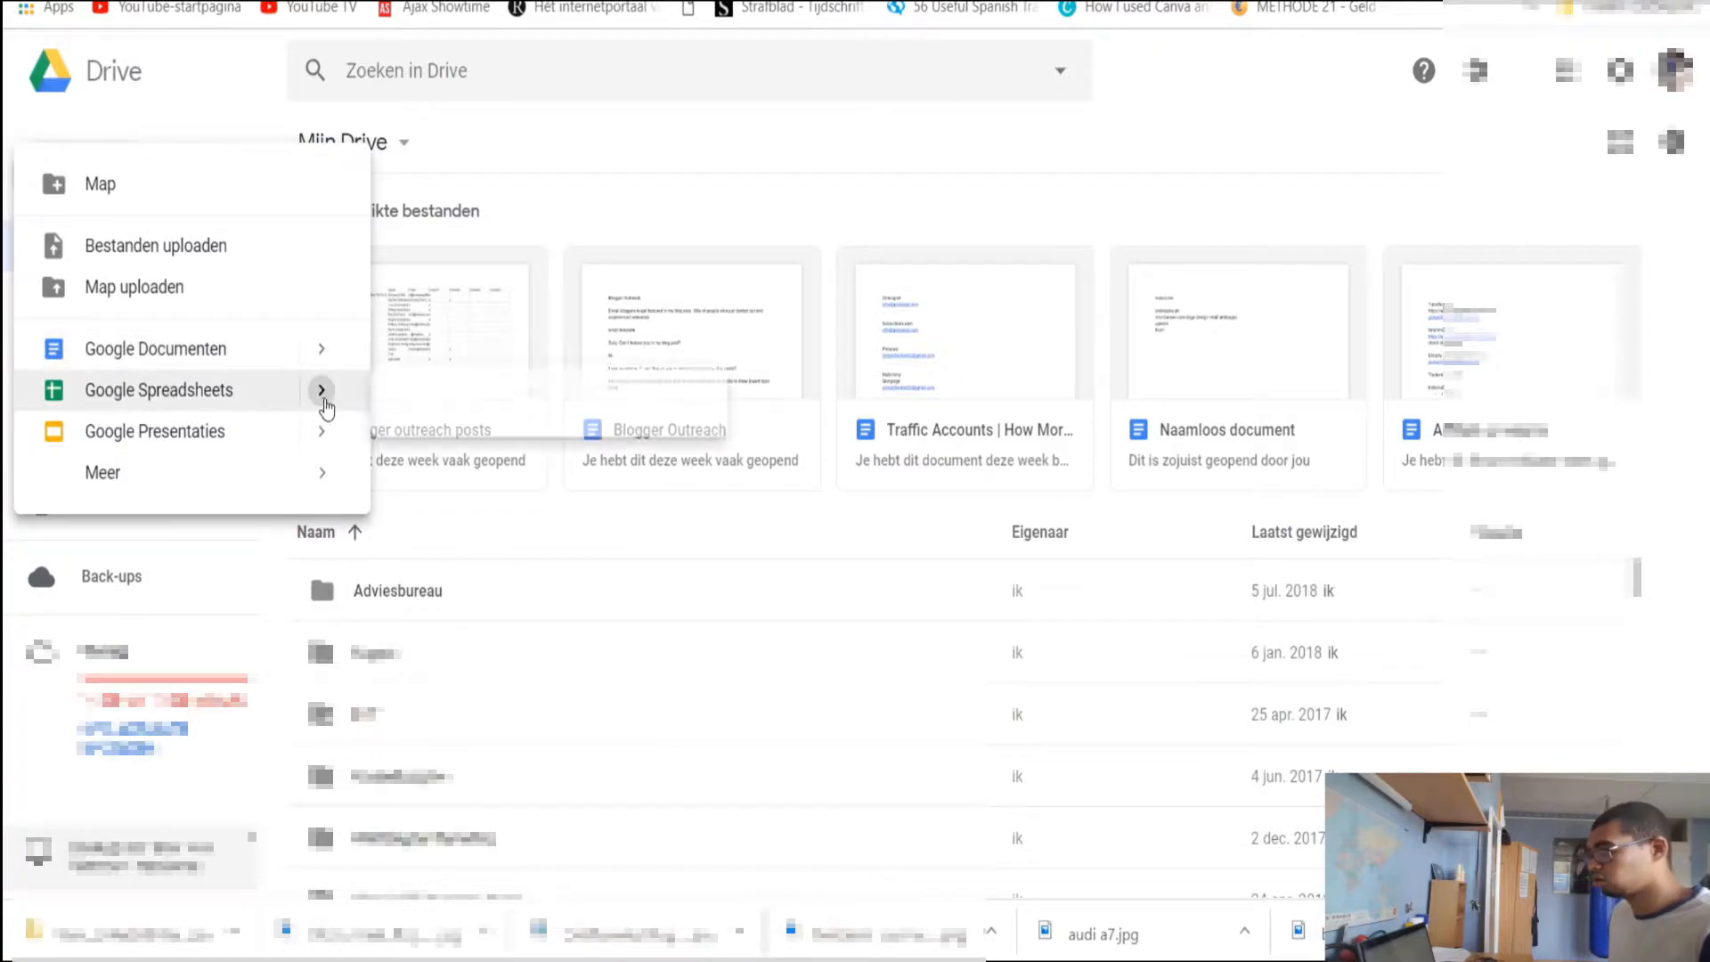
mouse_move(321, 392)
left_click(450, 408)
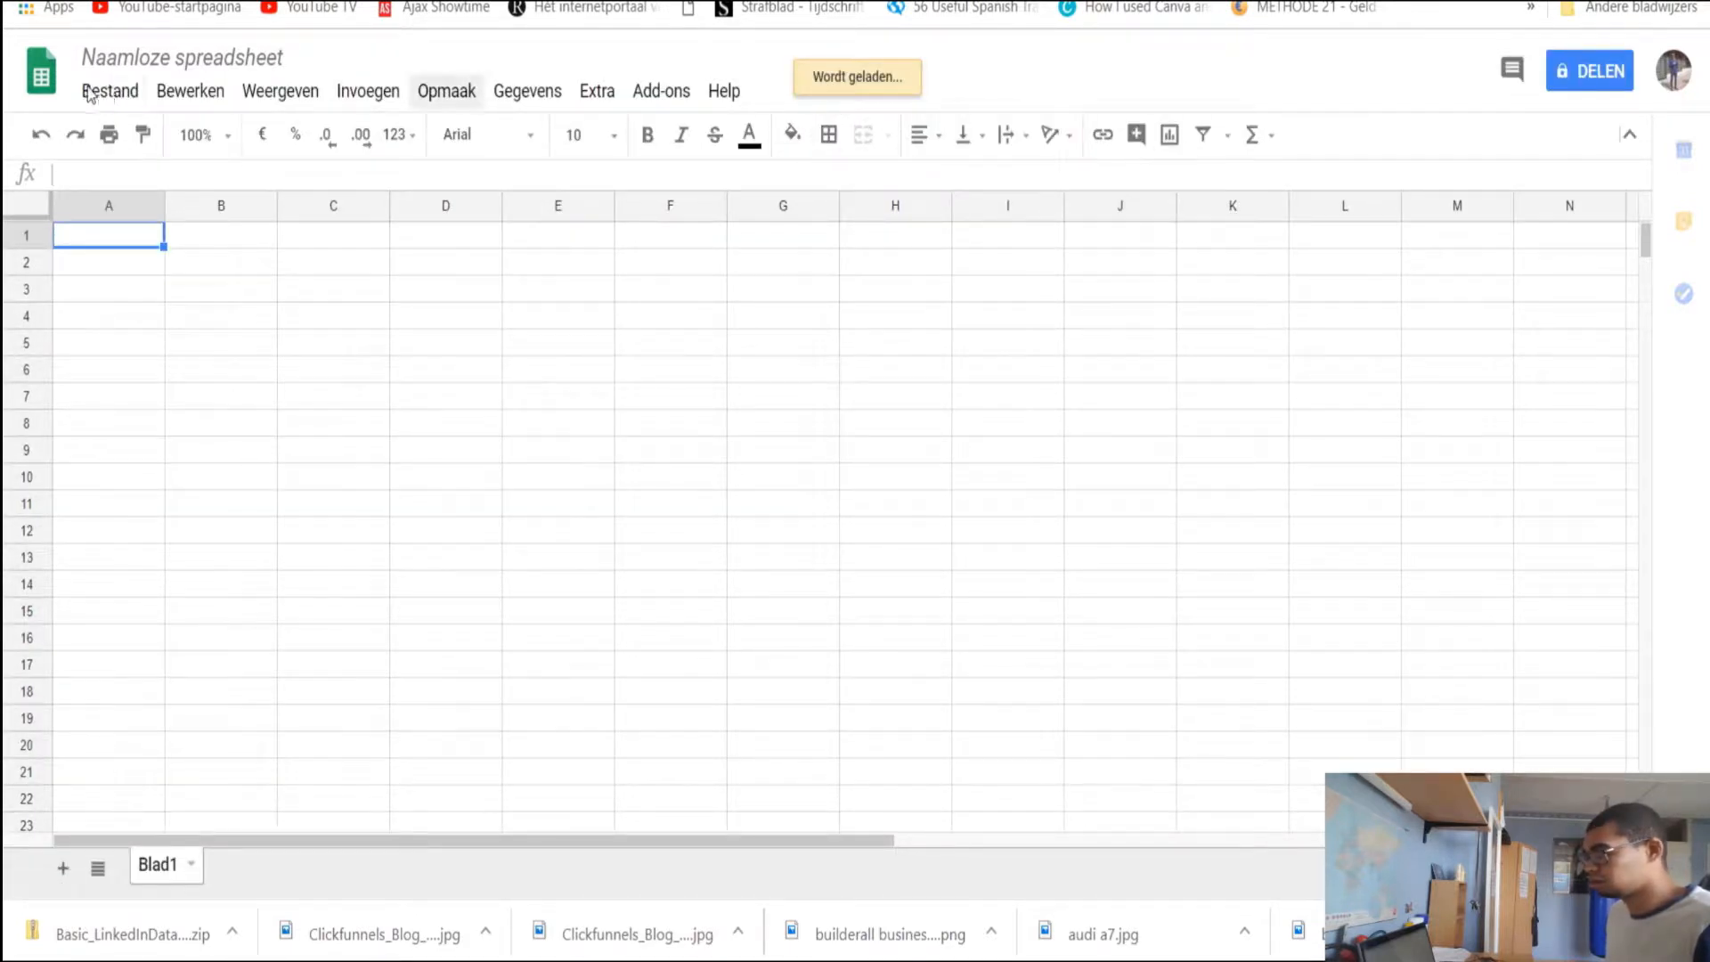
Import the uploaded Connections.csv file into the spreadsheet
left_click(125, 96)
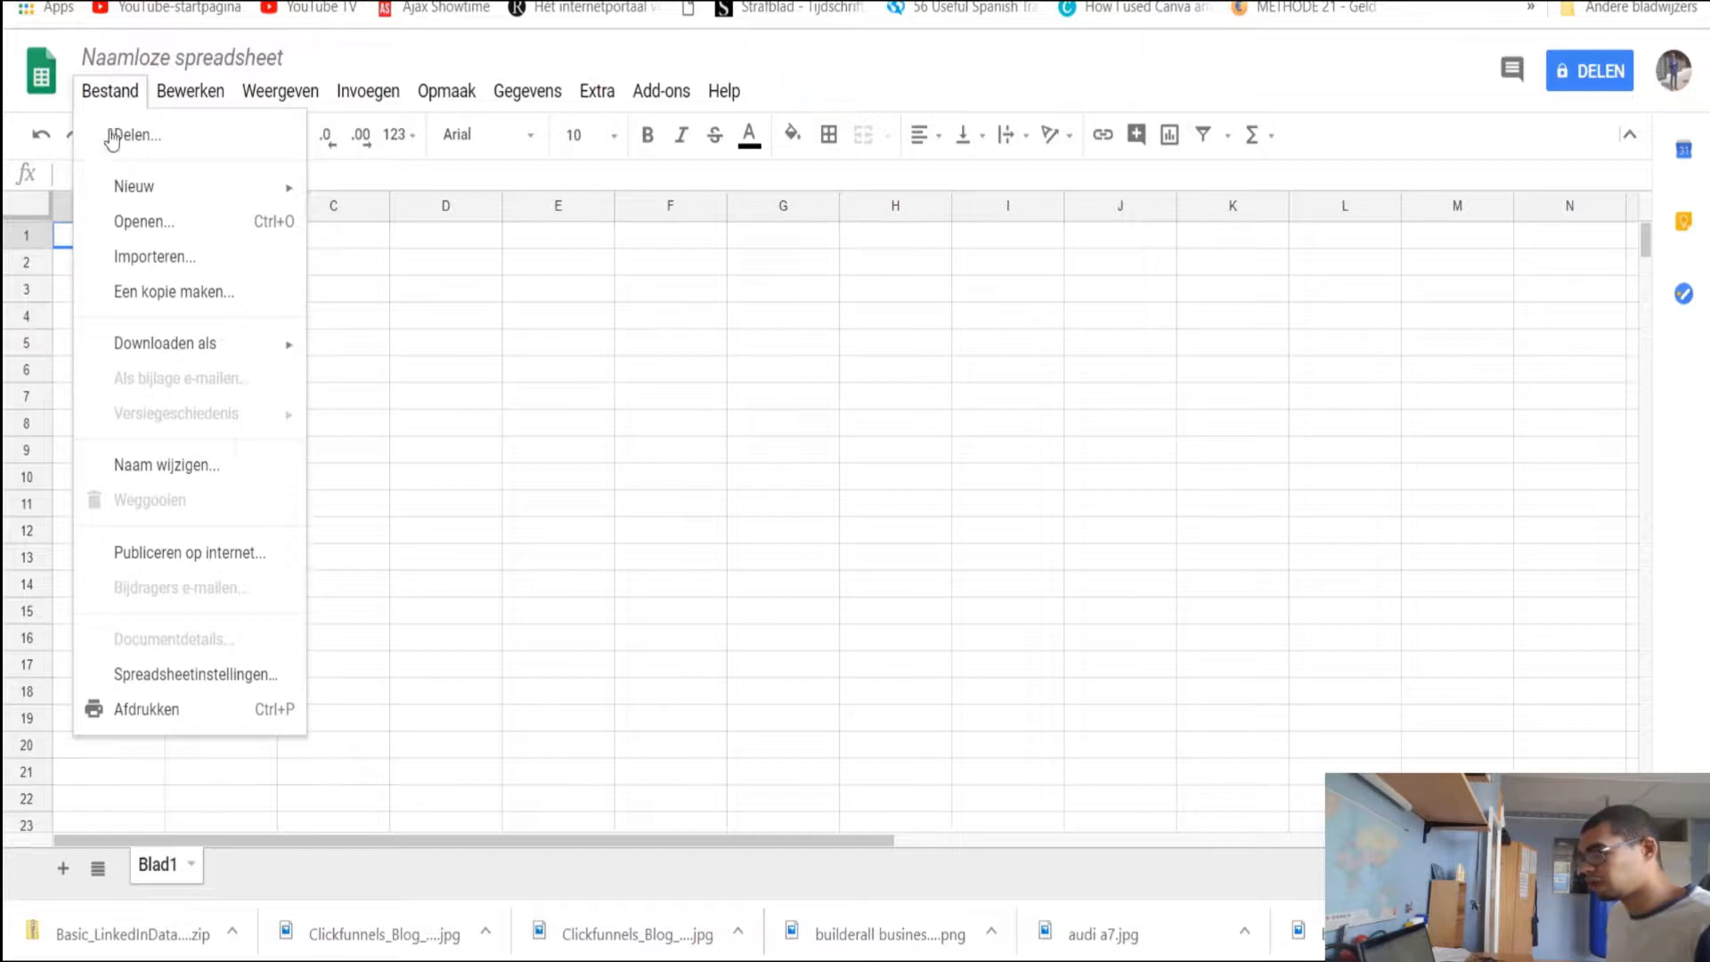
left_click(169, 258)
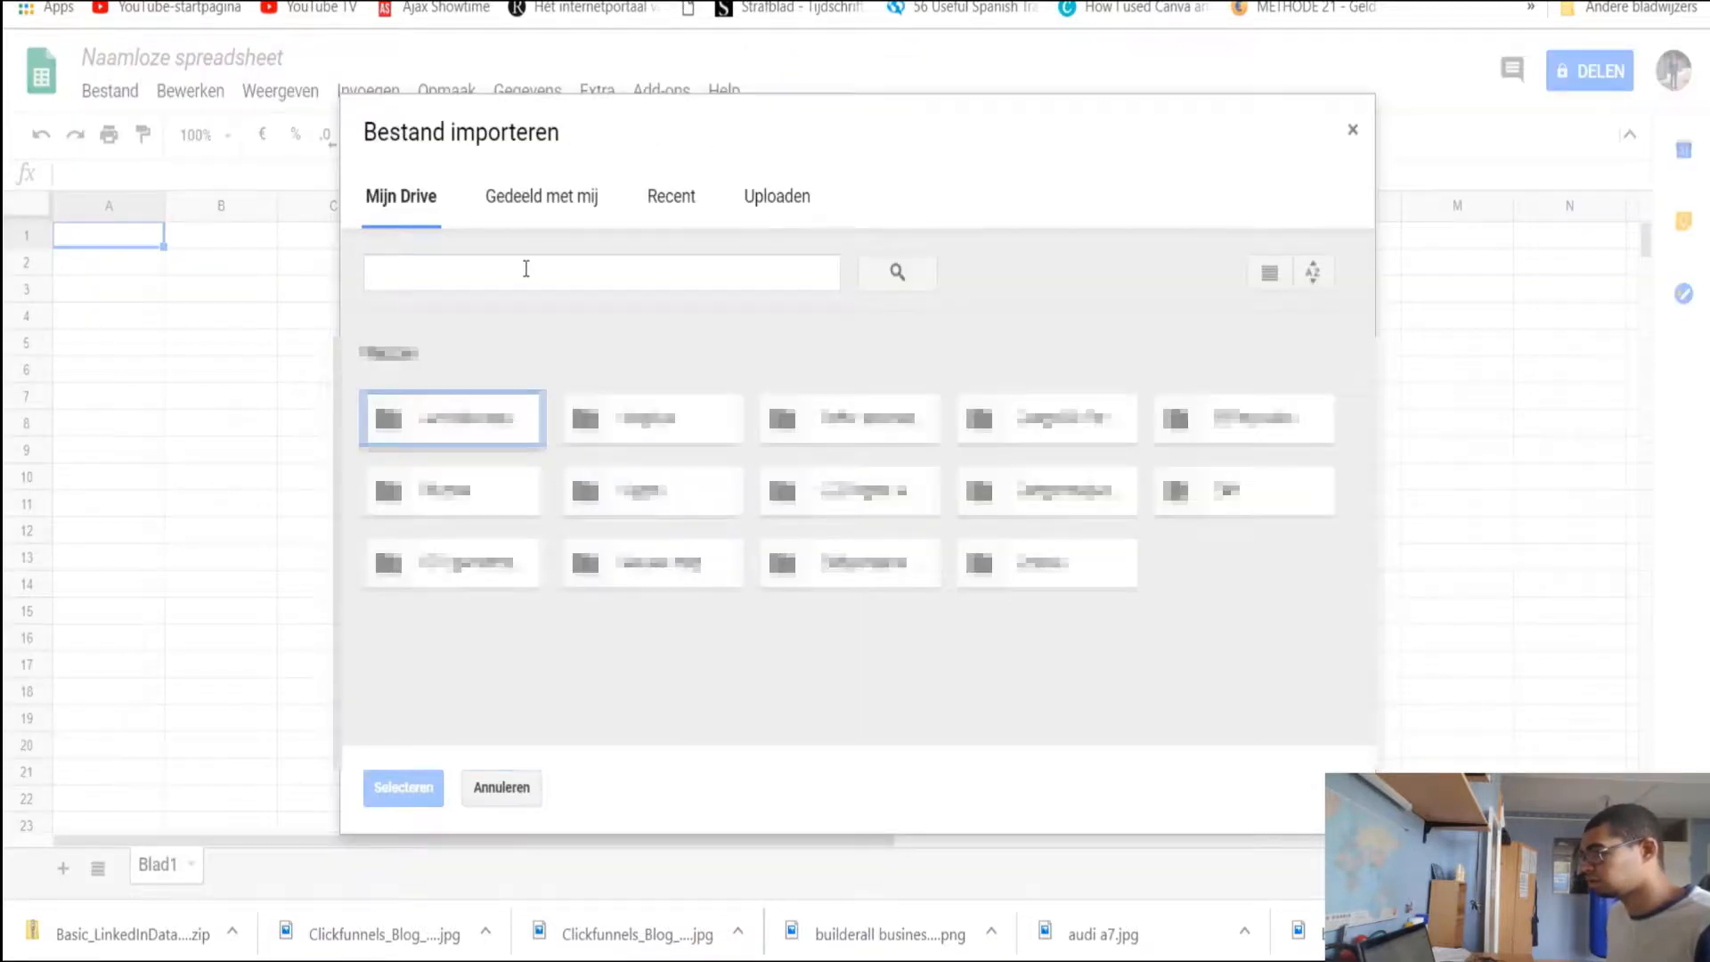
left_click(774, 202)
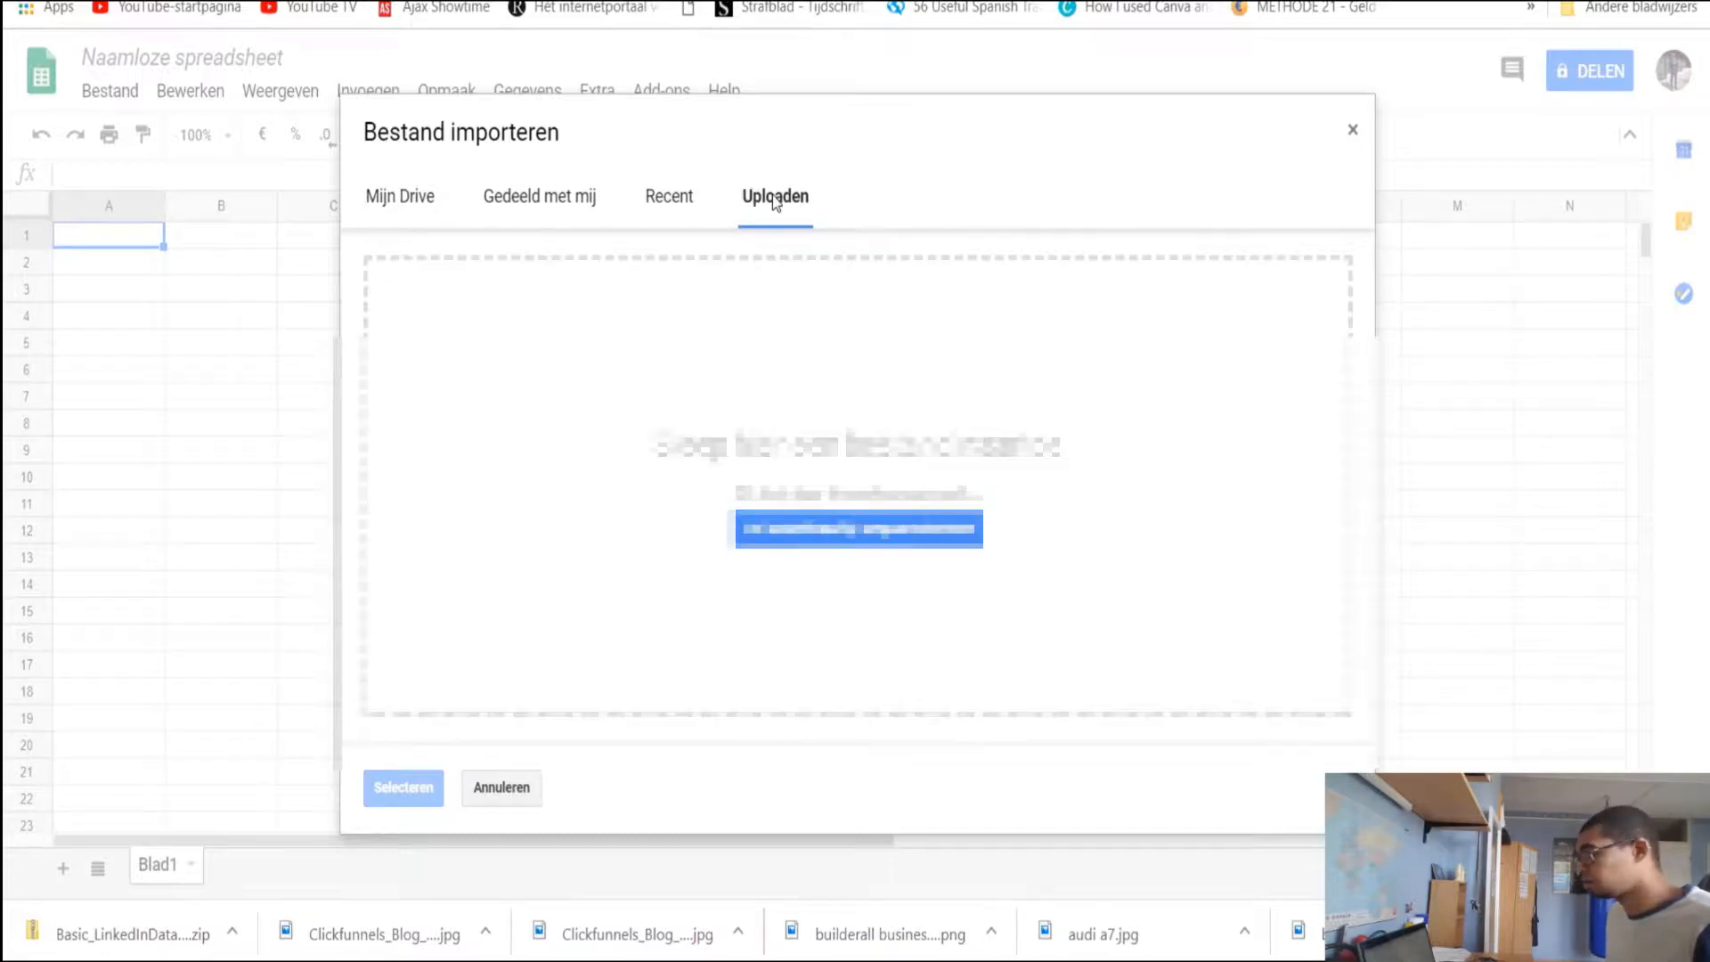
left_click(835, 532)
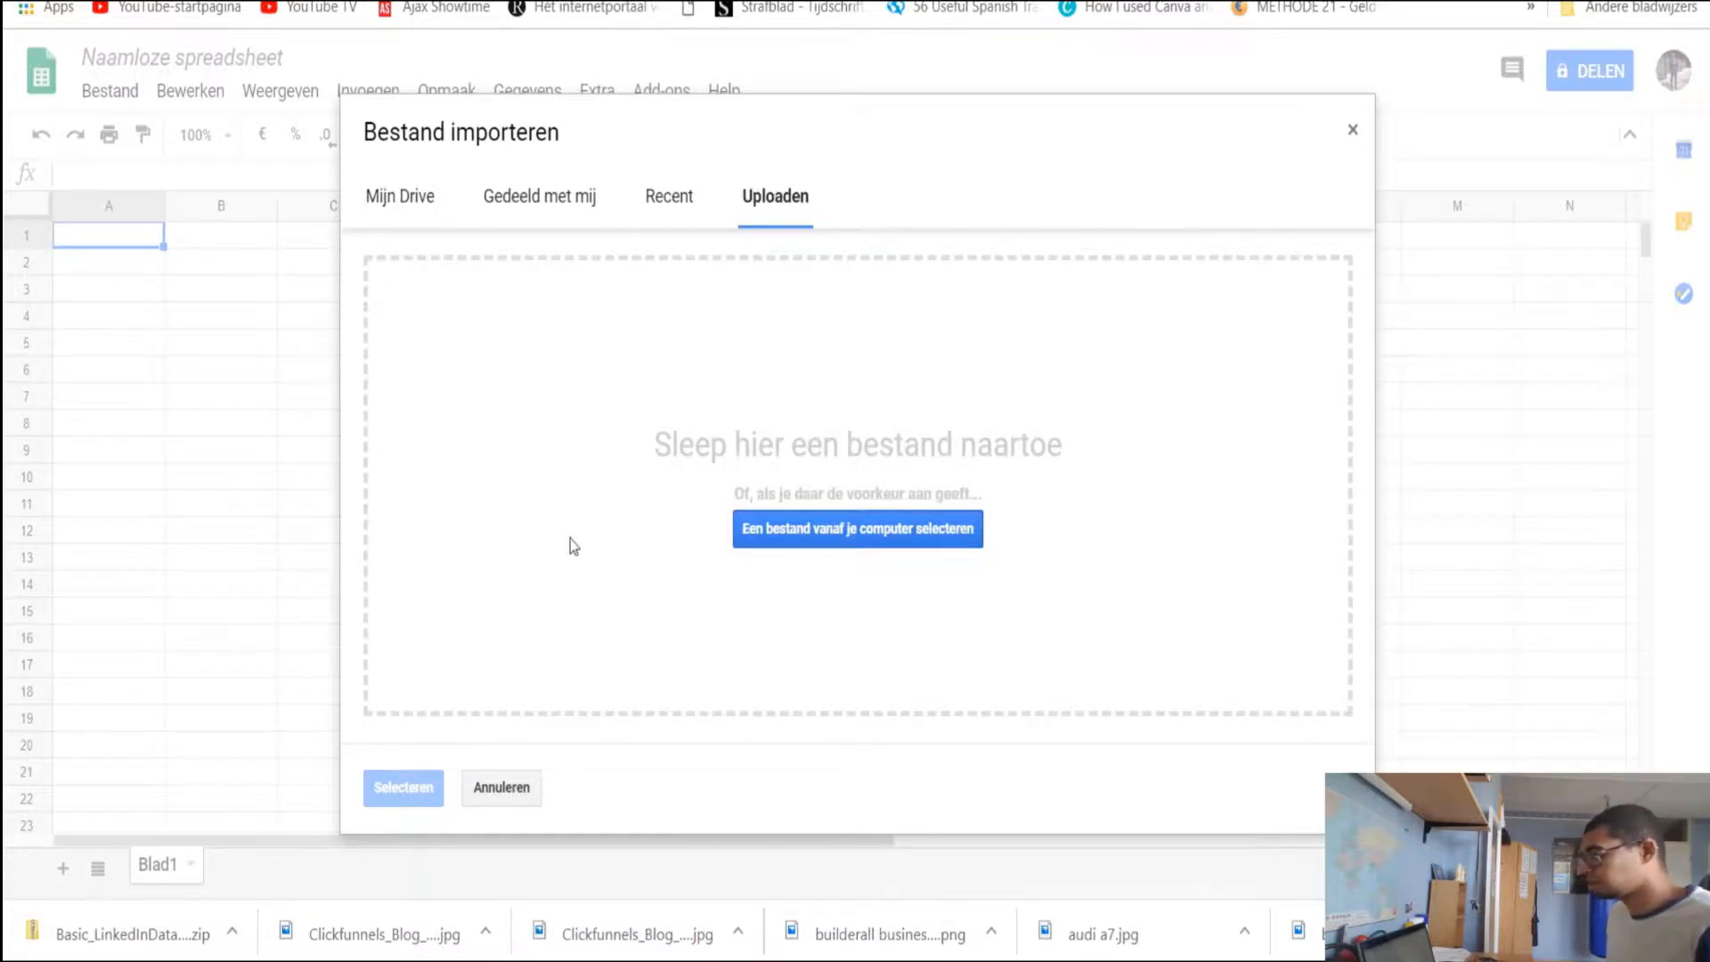
left_click(313, 78)
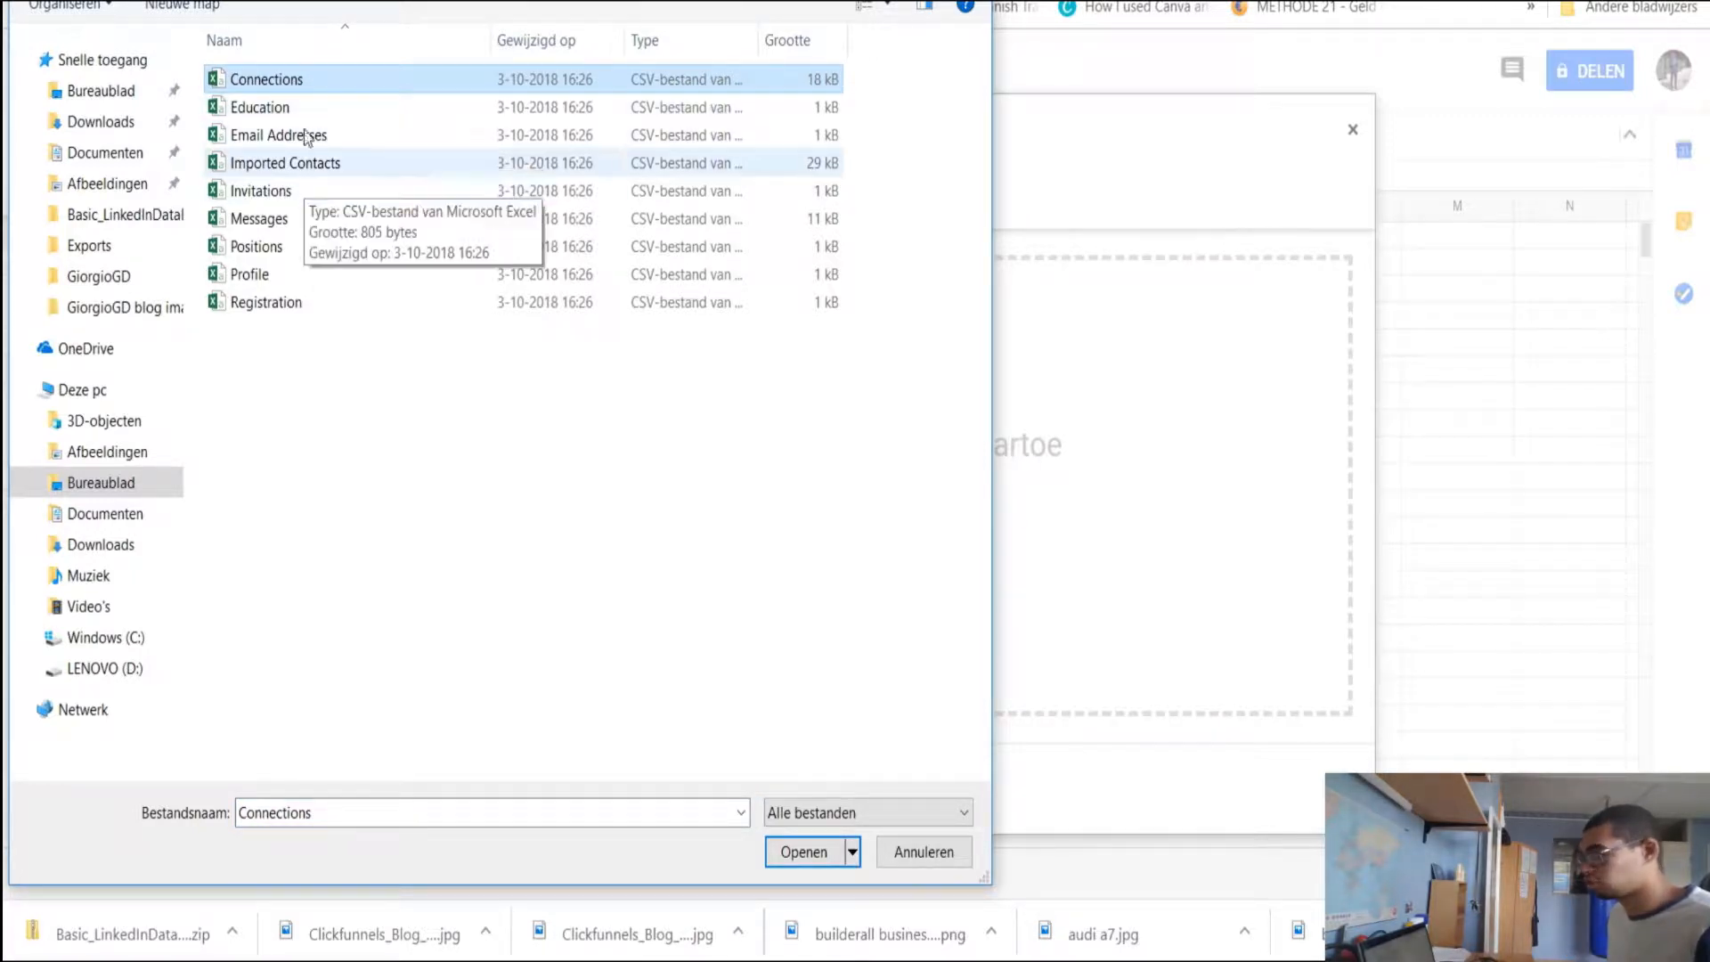
left_click(800, 853)
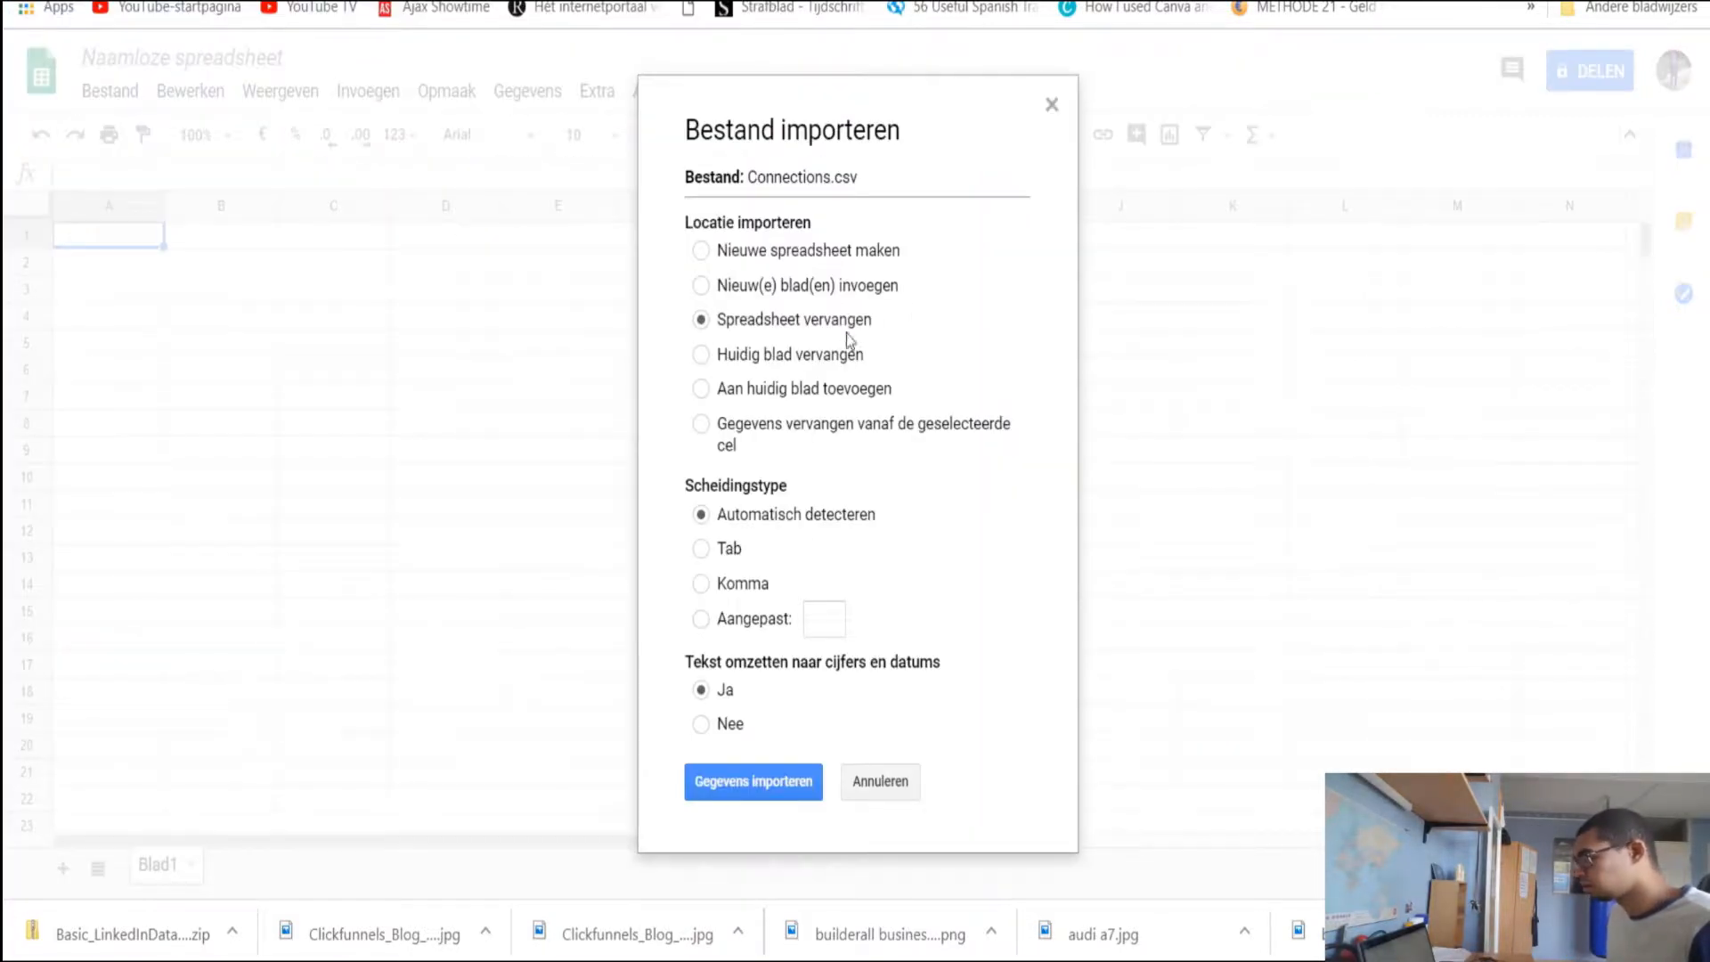
left_click(762, 787)
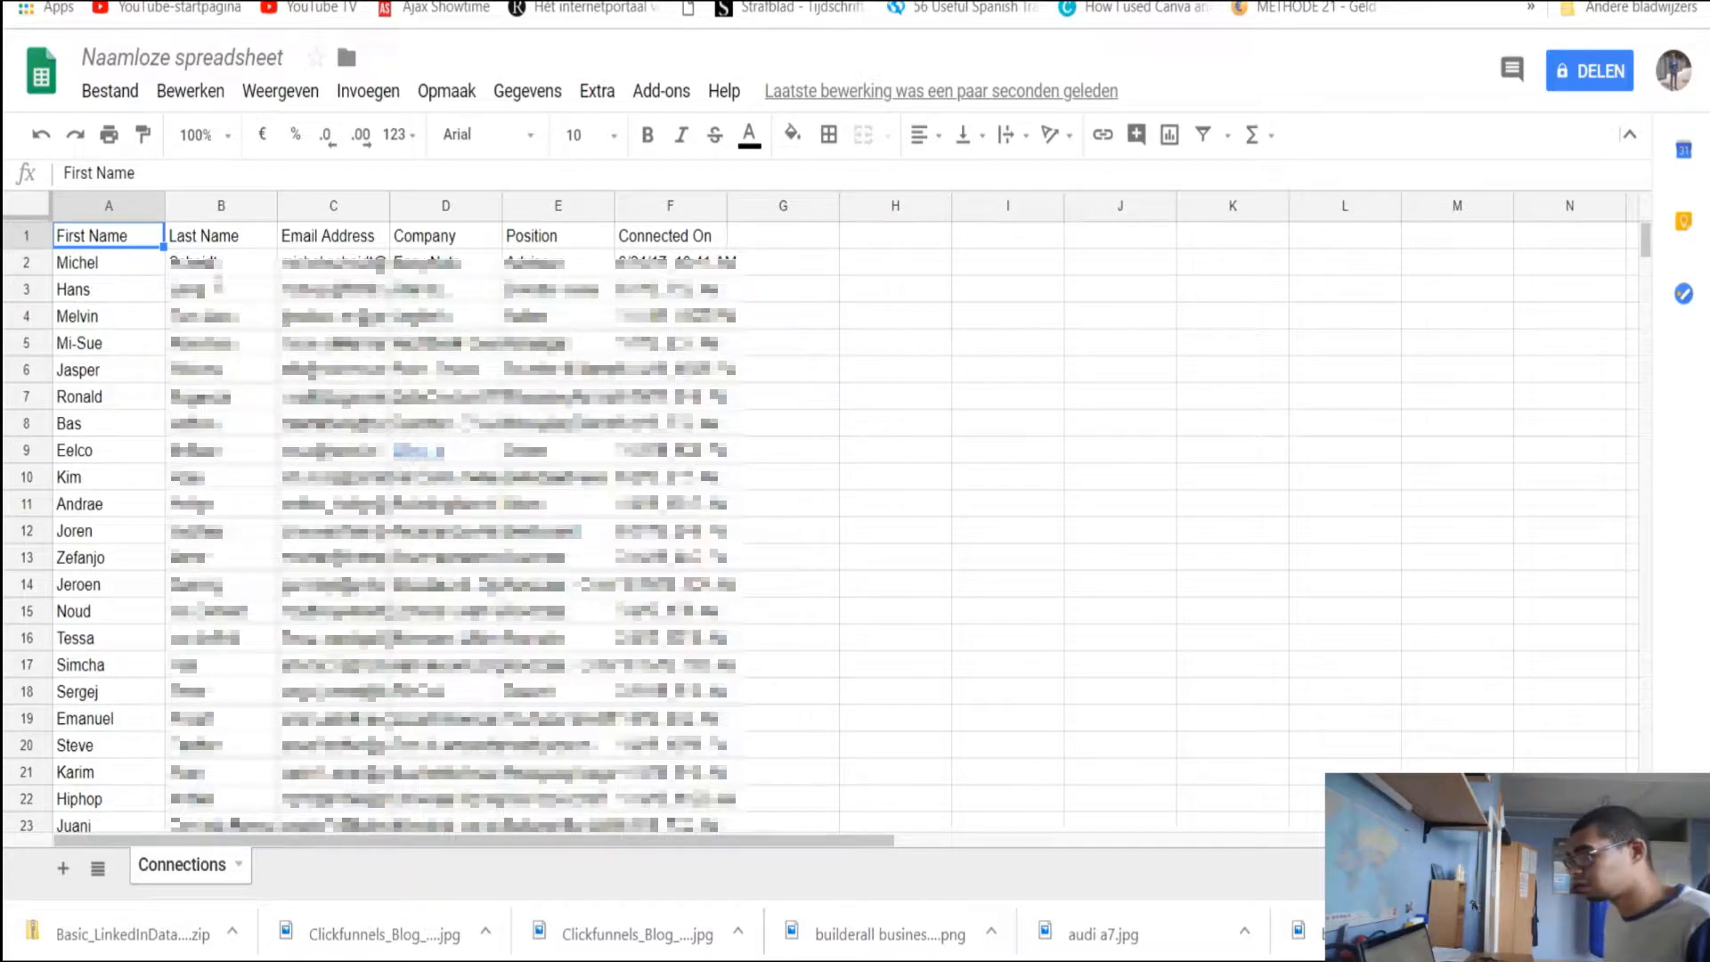
Scroll through the imported Connections contact rows, then switch to the GetResponse dashboard tab
scroll(178, 294, "down", 10)
scroll(243, 379, "up", 10)
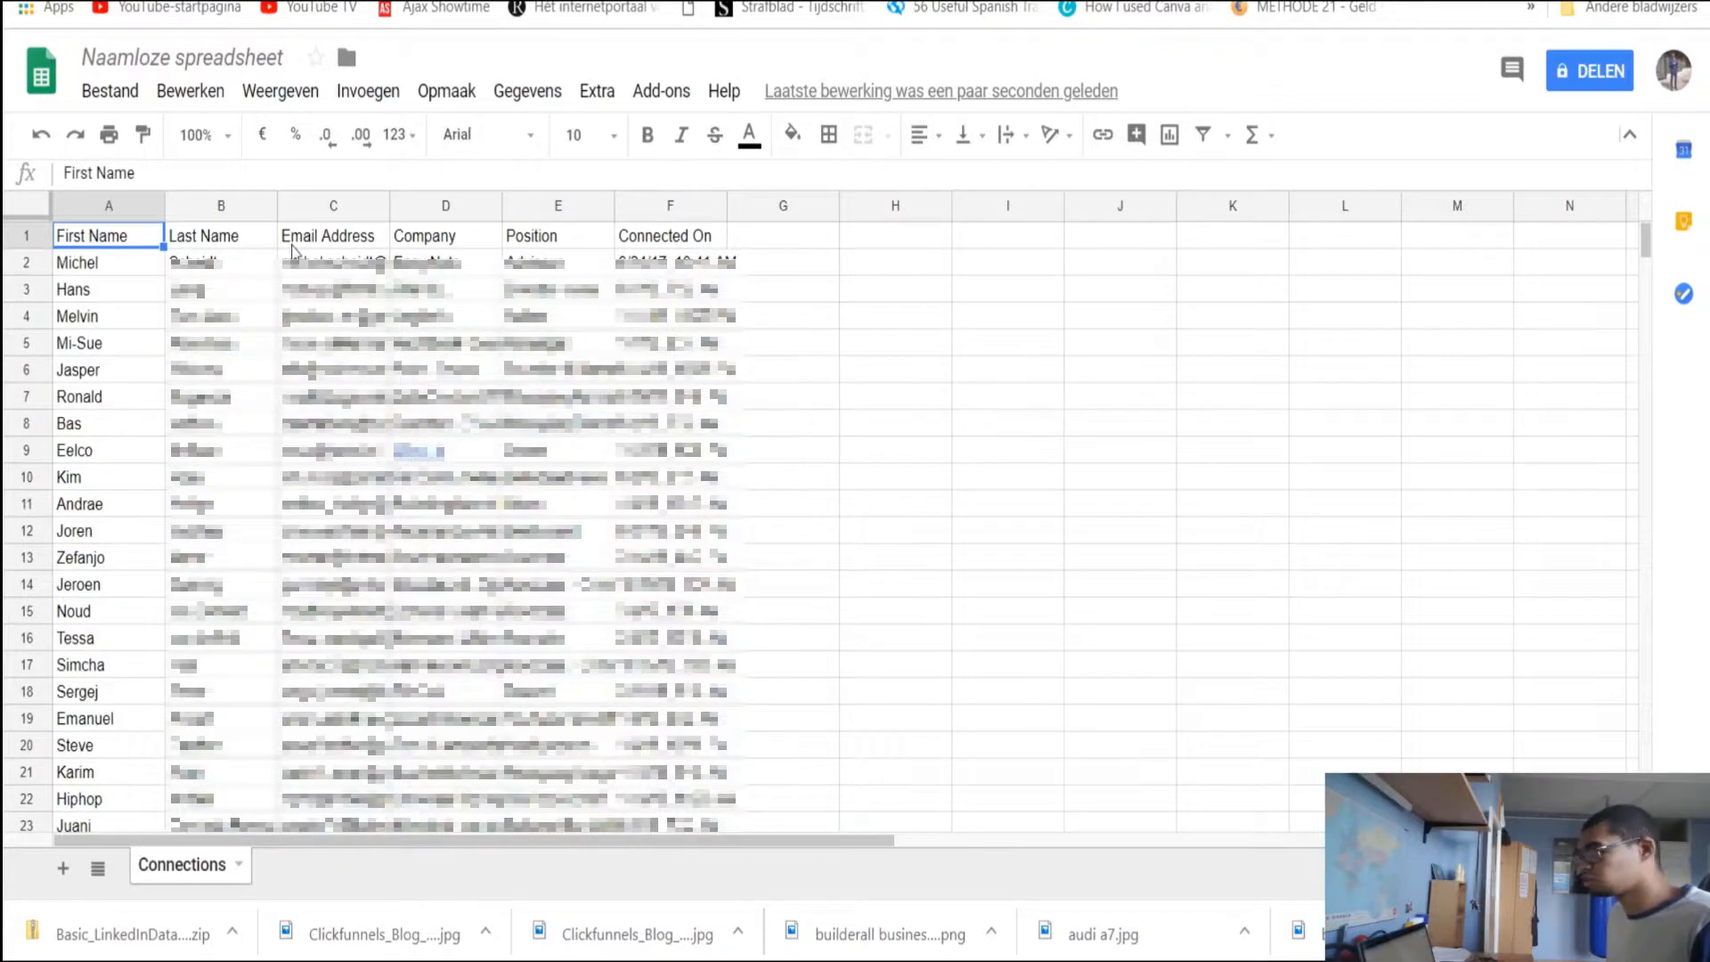
scroll(294, 256, "down", 18)
scroll(387, 371, "down", 3)
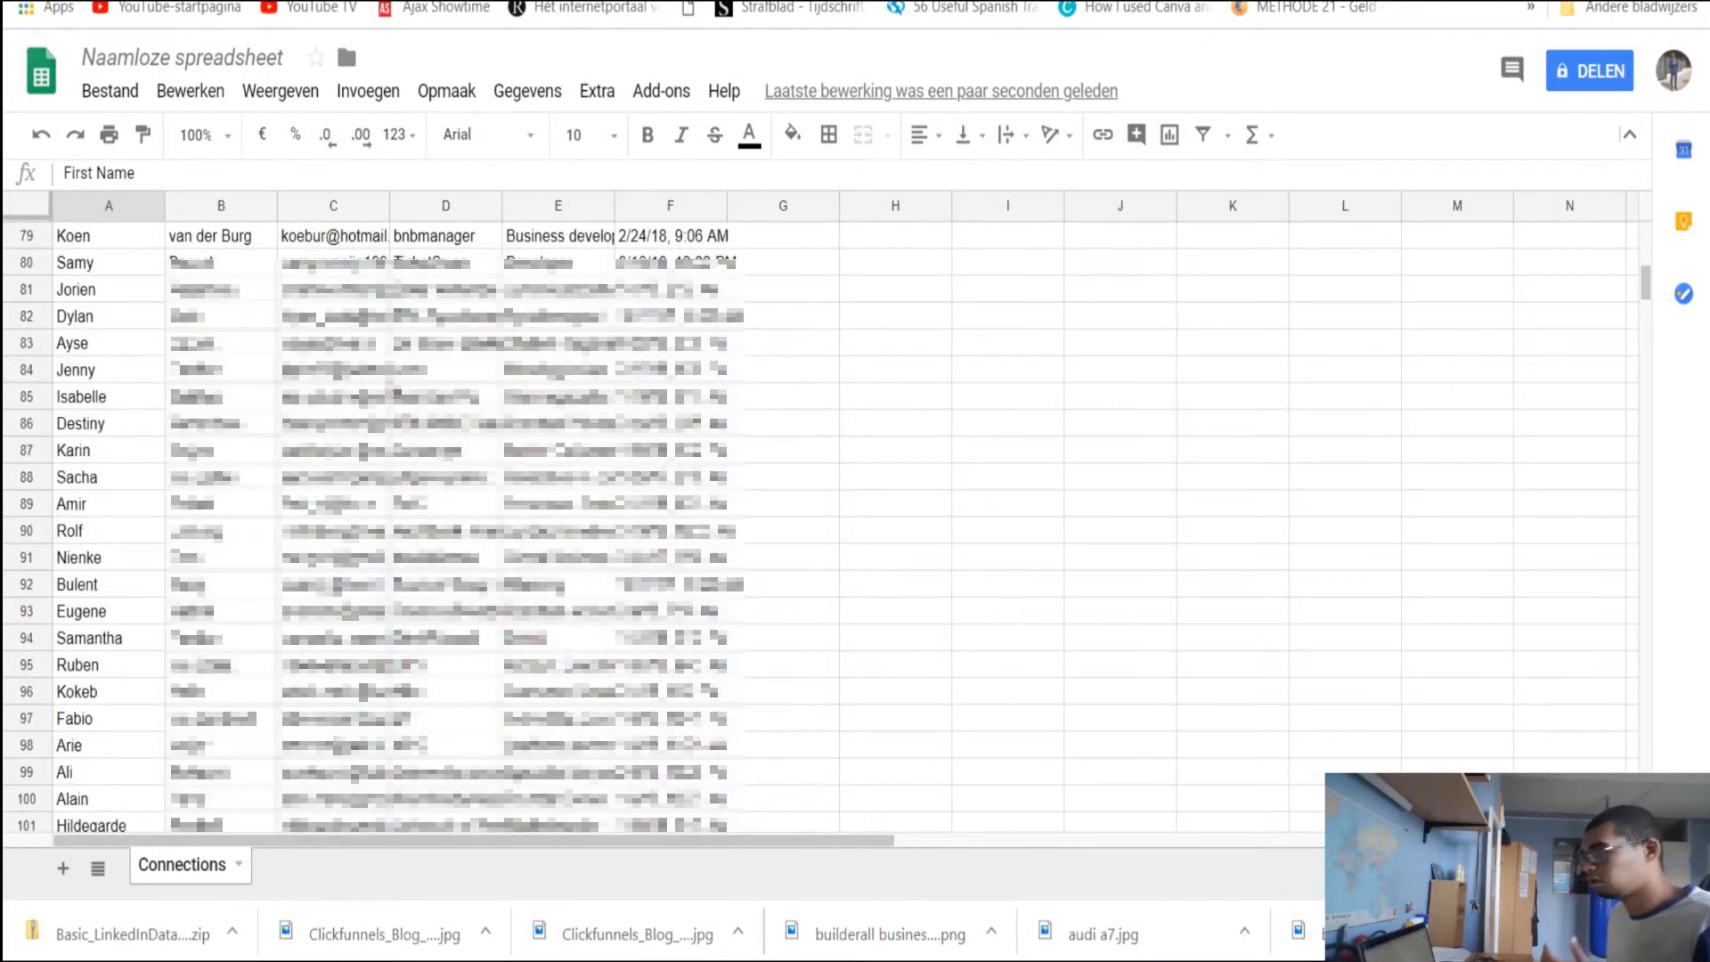
scroll(384, 379, "up", 20)
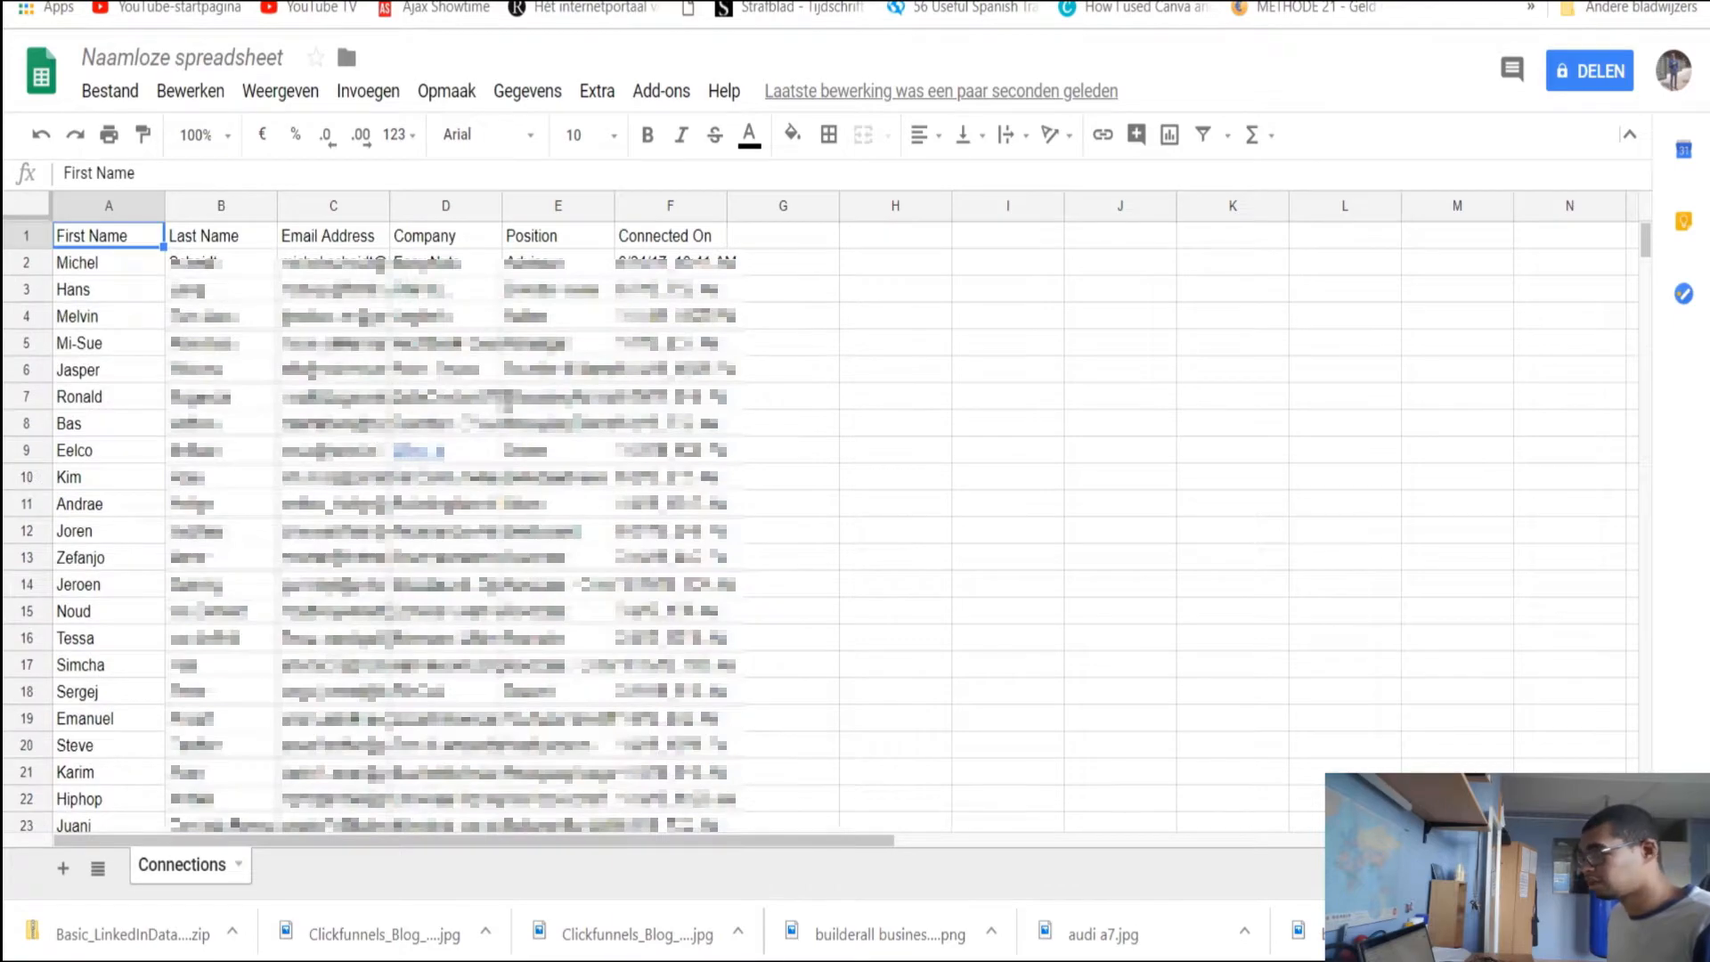
scroll(546, 355, "down", 2)
scroll(470, 385, "up", 2)
scroll(426, 385, "down", 5)
scroll(426, 385, "down", 4)
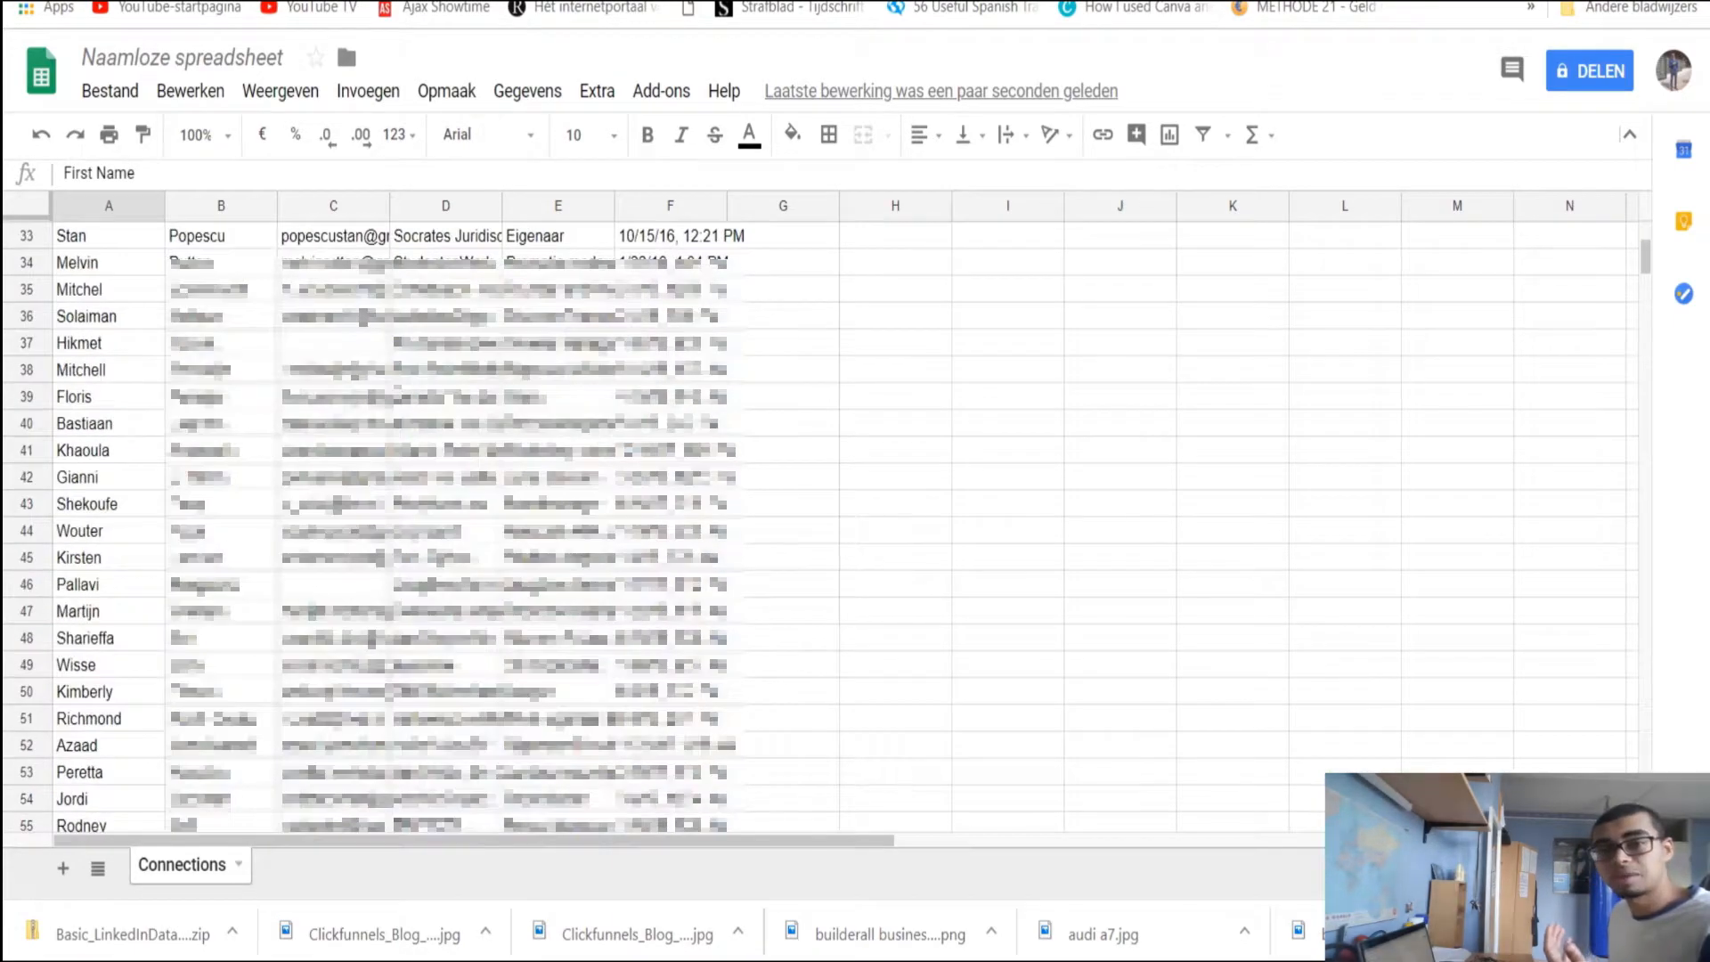
scroll(426, 385, "up", 4)
scroll(426, 385, "down", 3)
scroll(425, 385, "down", 4)
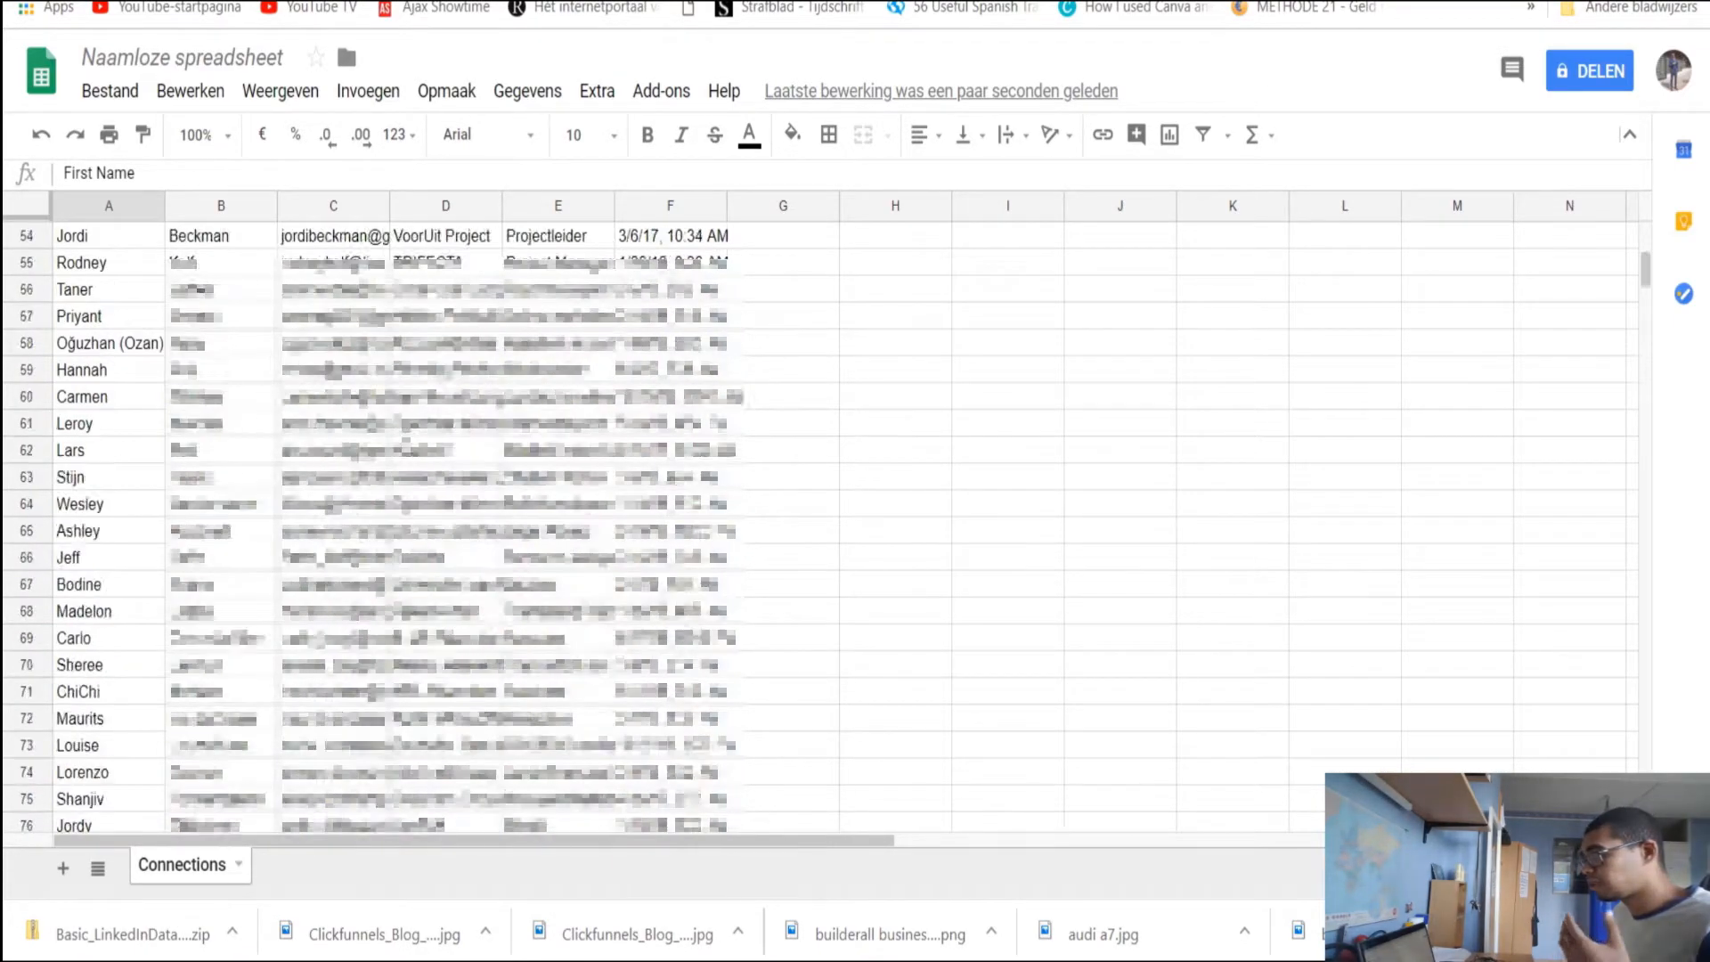
scroll(401, 525, "down", 7)
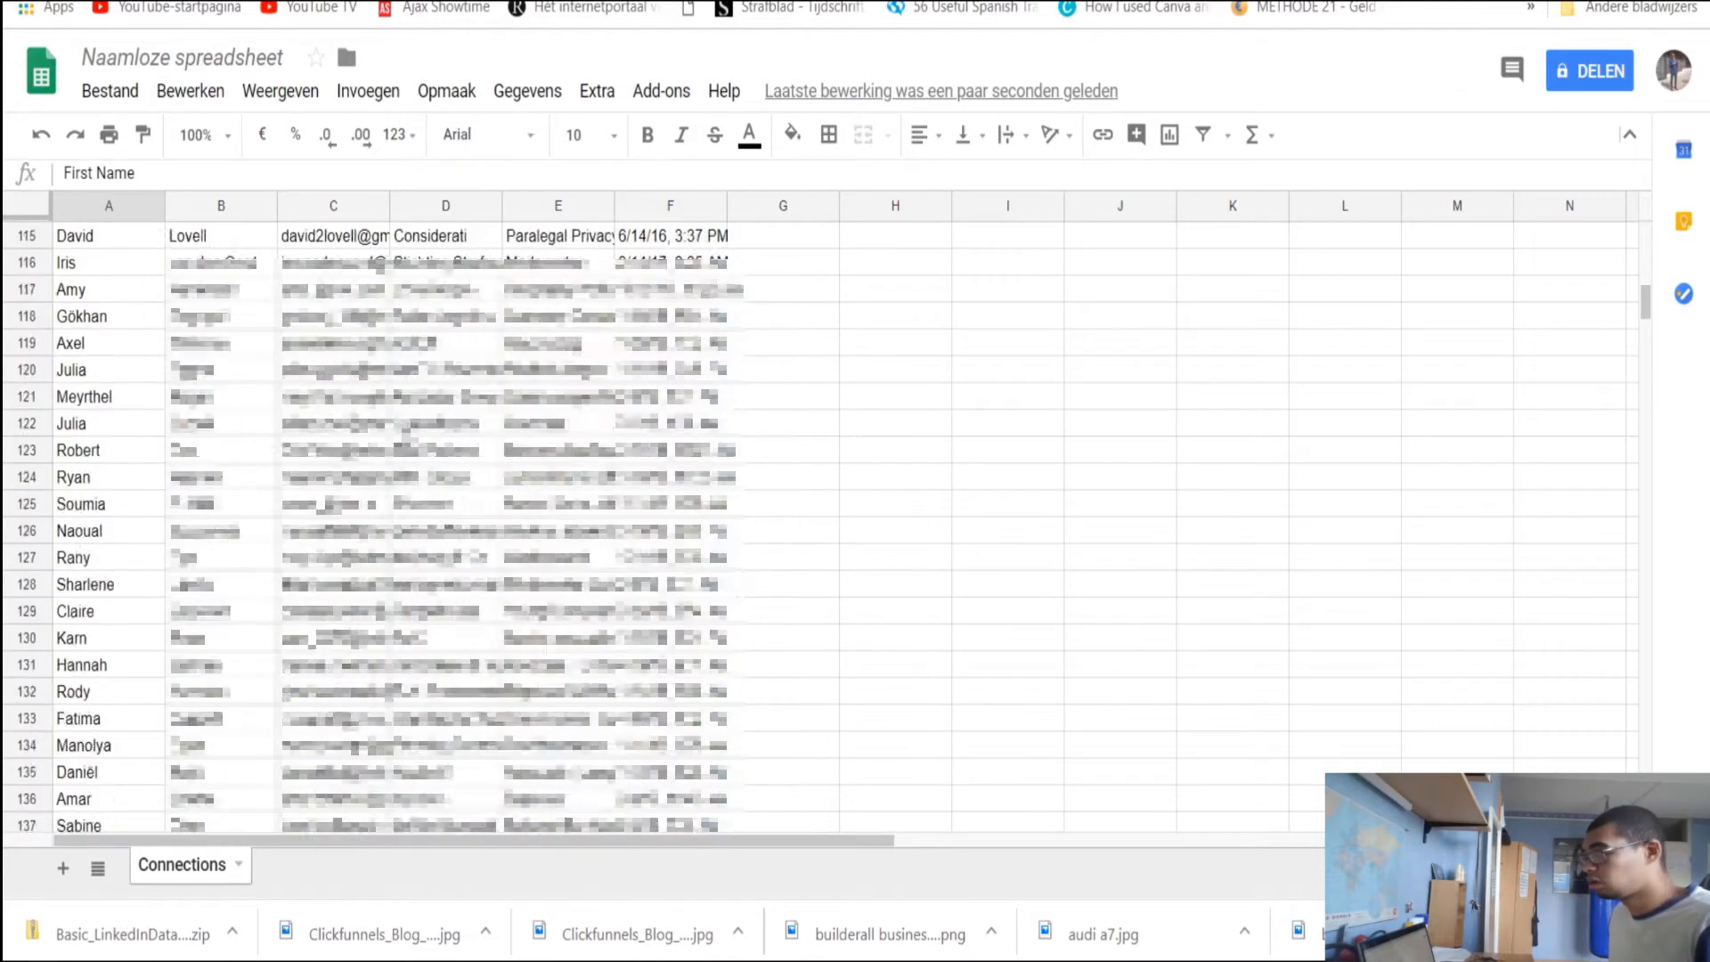
scroll(401, 526, "up", 10)
scroll(392, 525, "up", 15)
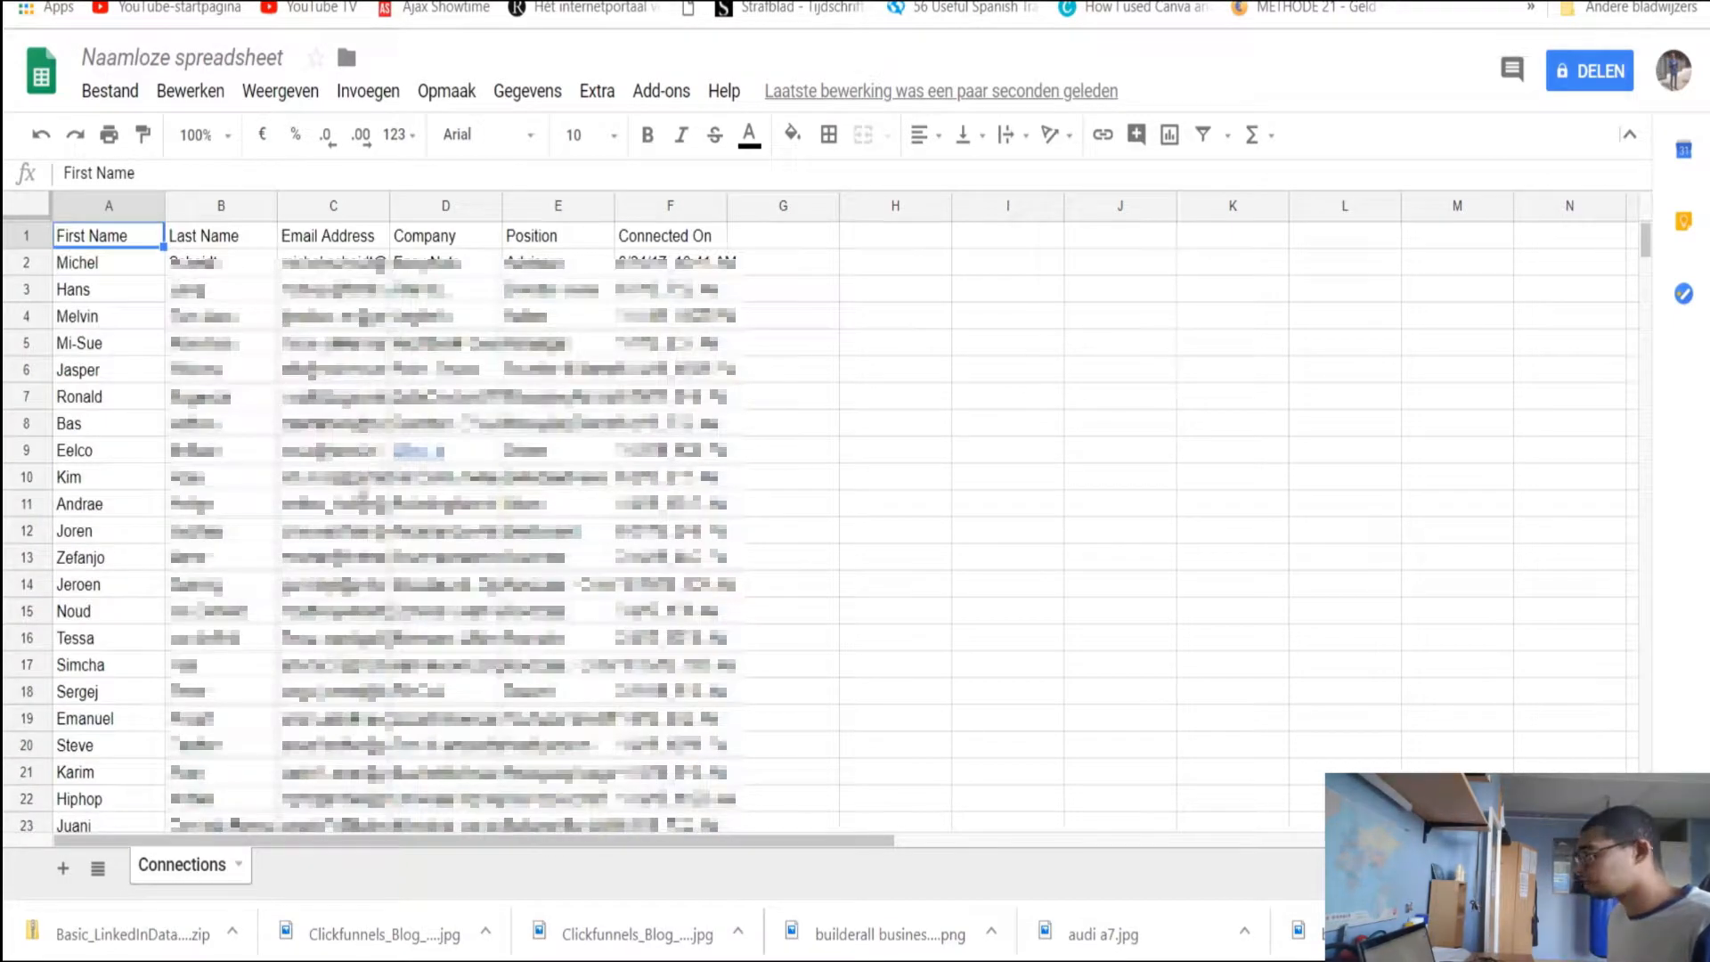
scroll(361, 490, "down", 13)
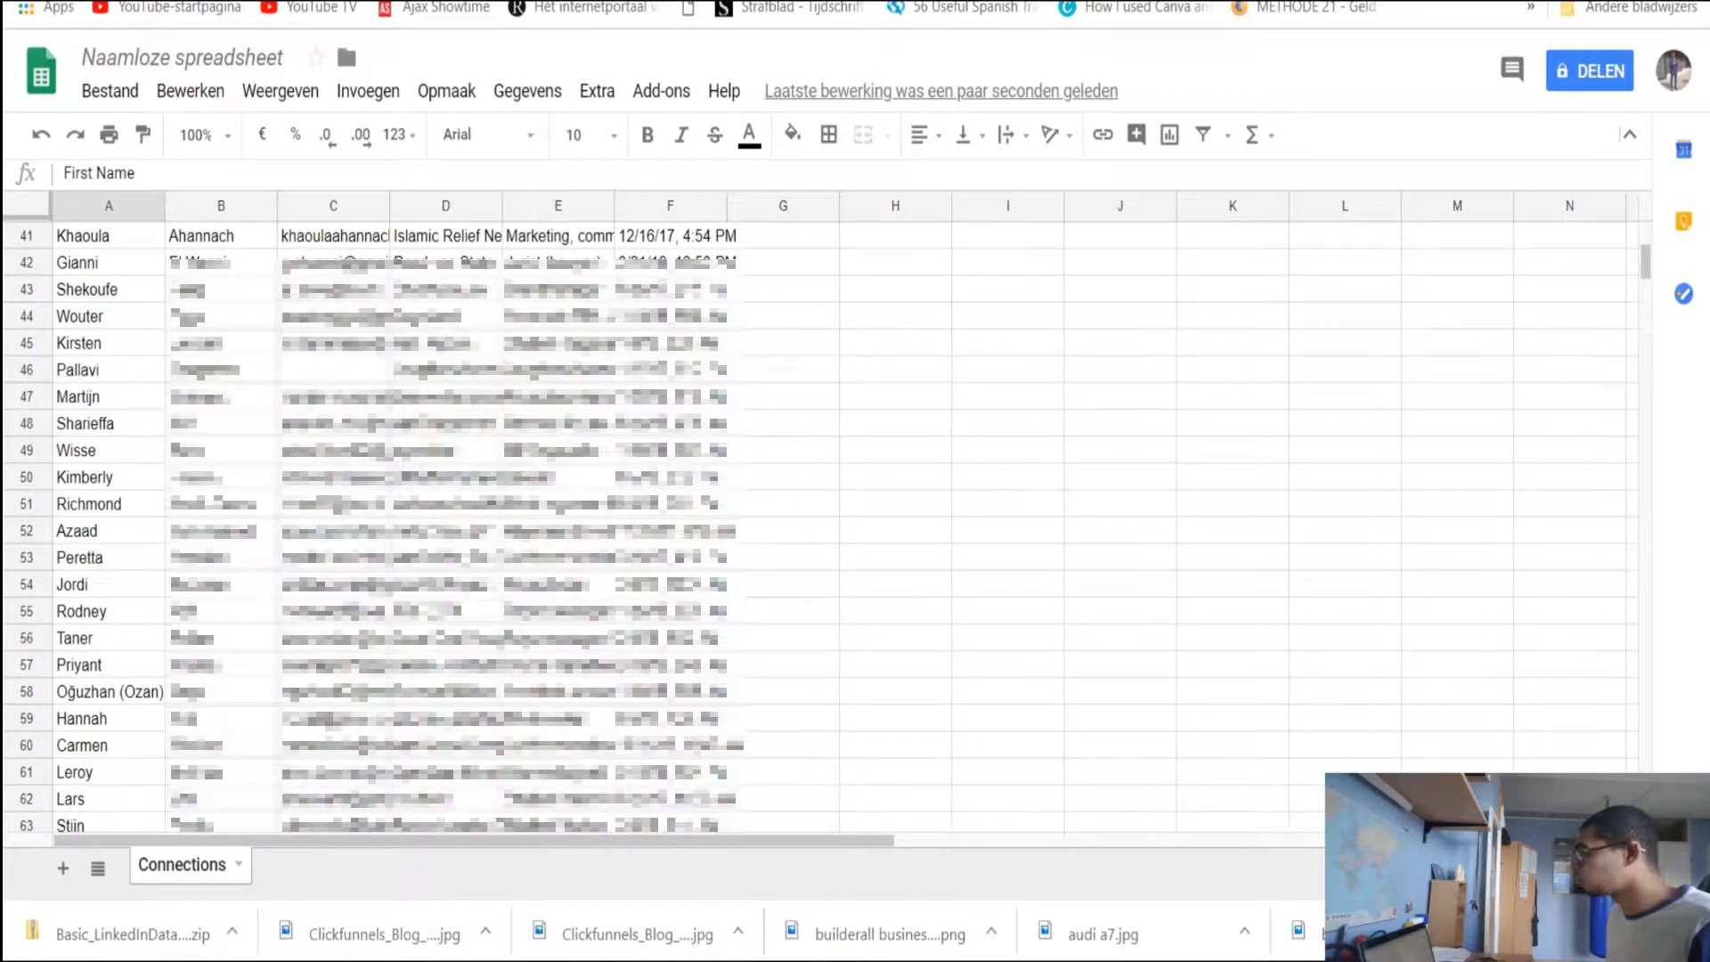
left_click(855, 2)
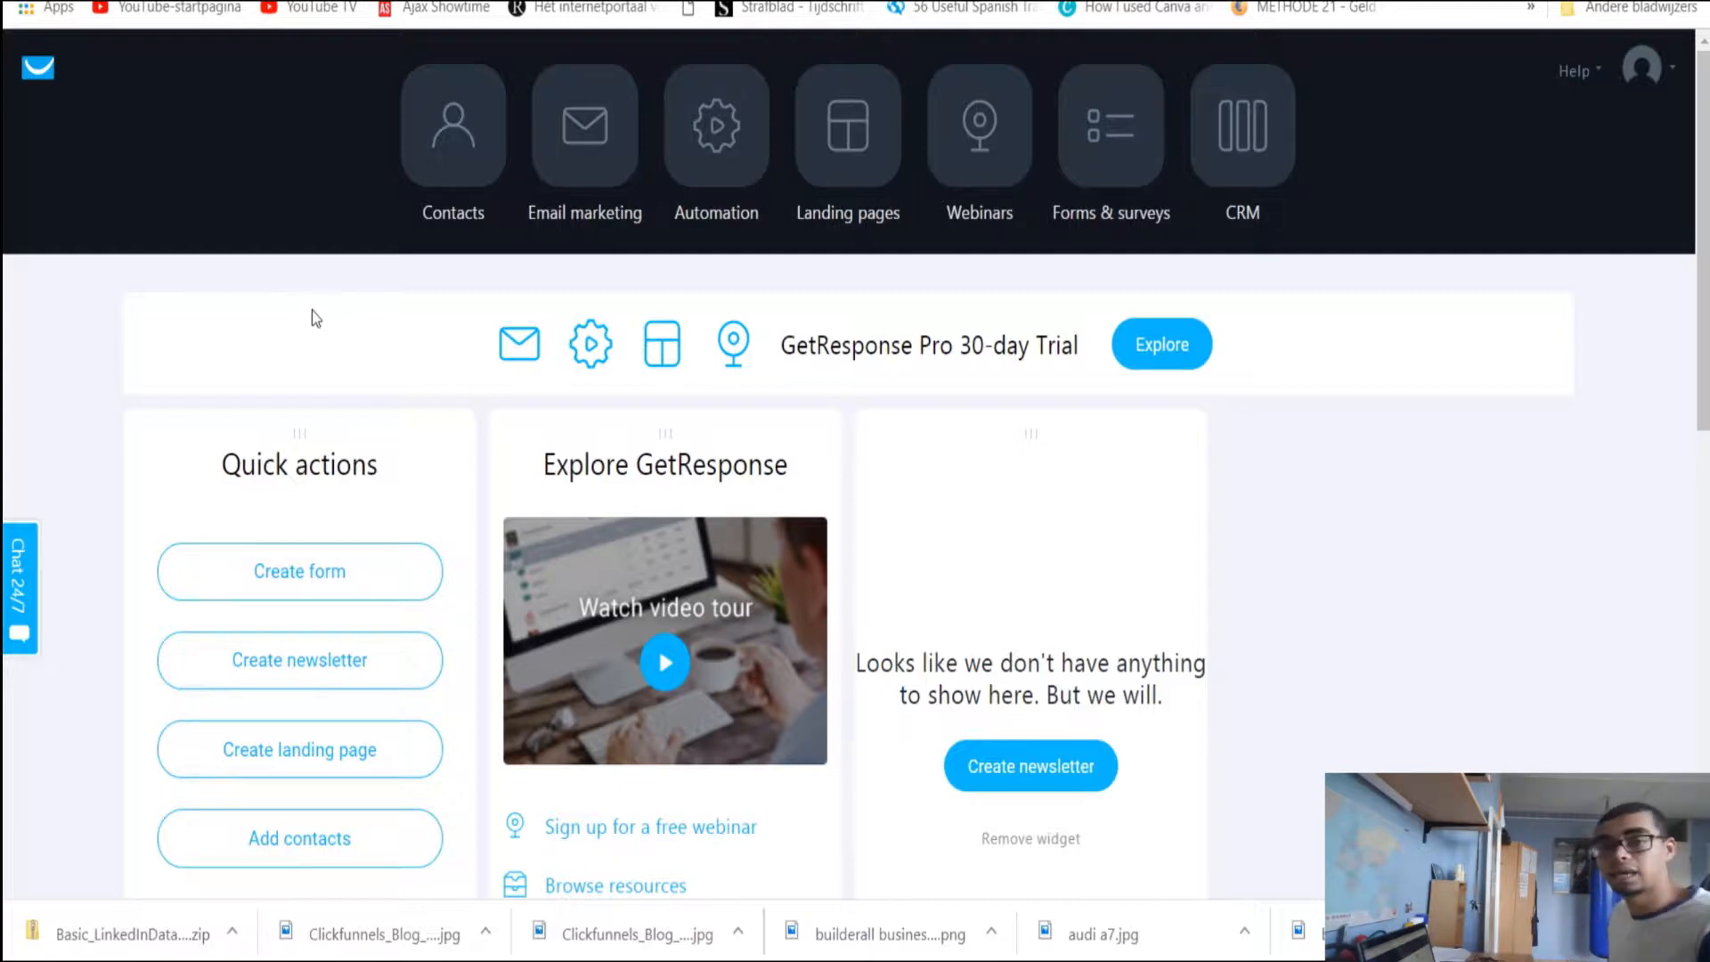
Under Contacts, create a new list named 'testtest1'
scroll(477, 244, "down", 1)
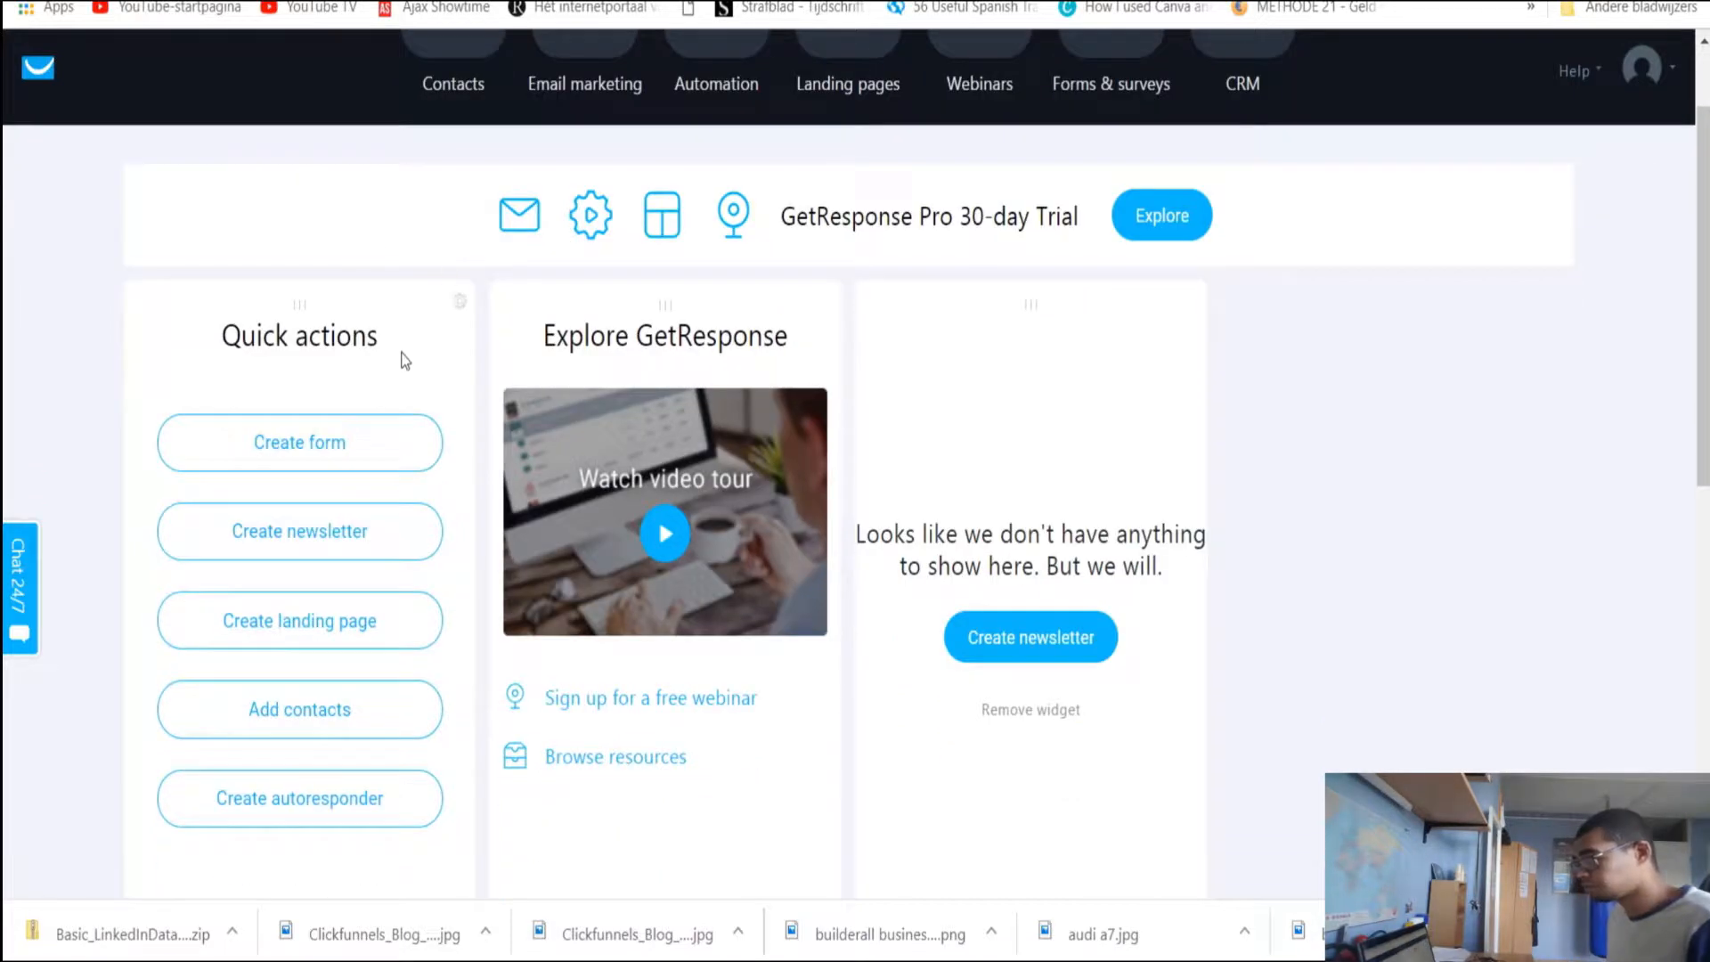
scroll(403, 332, "up", 1)
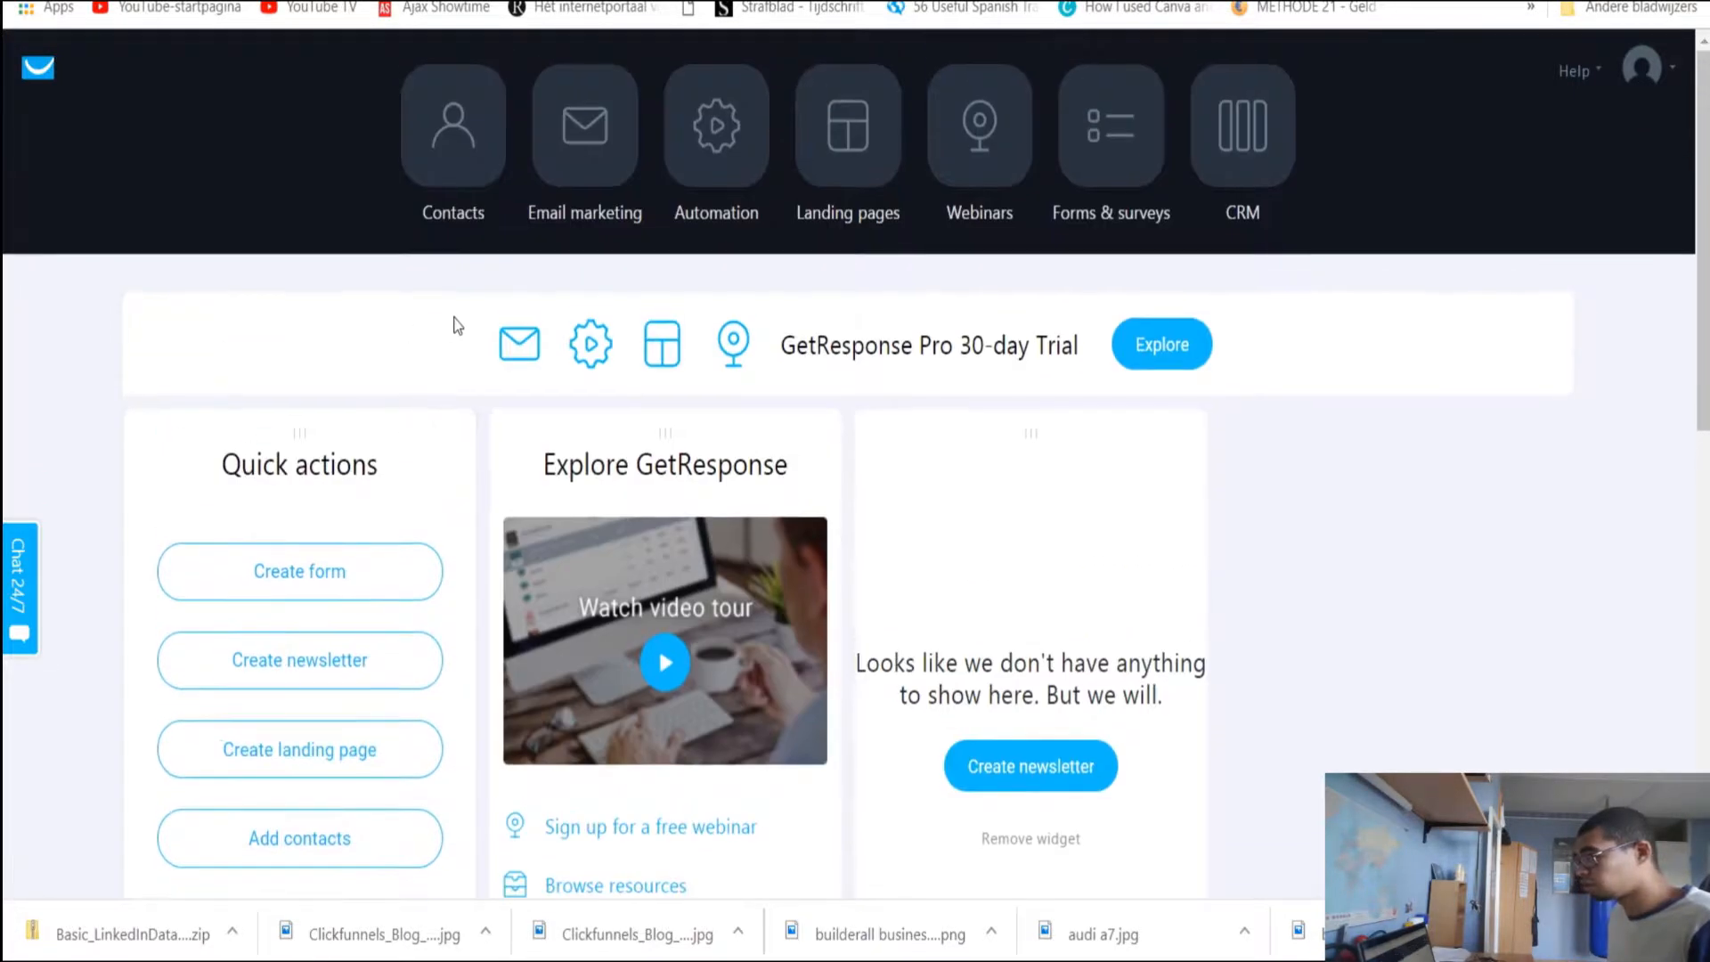
left_click(462, 157)
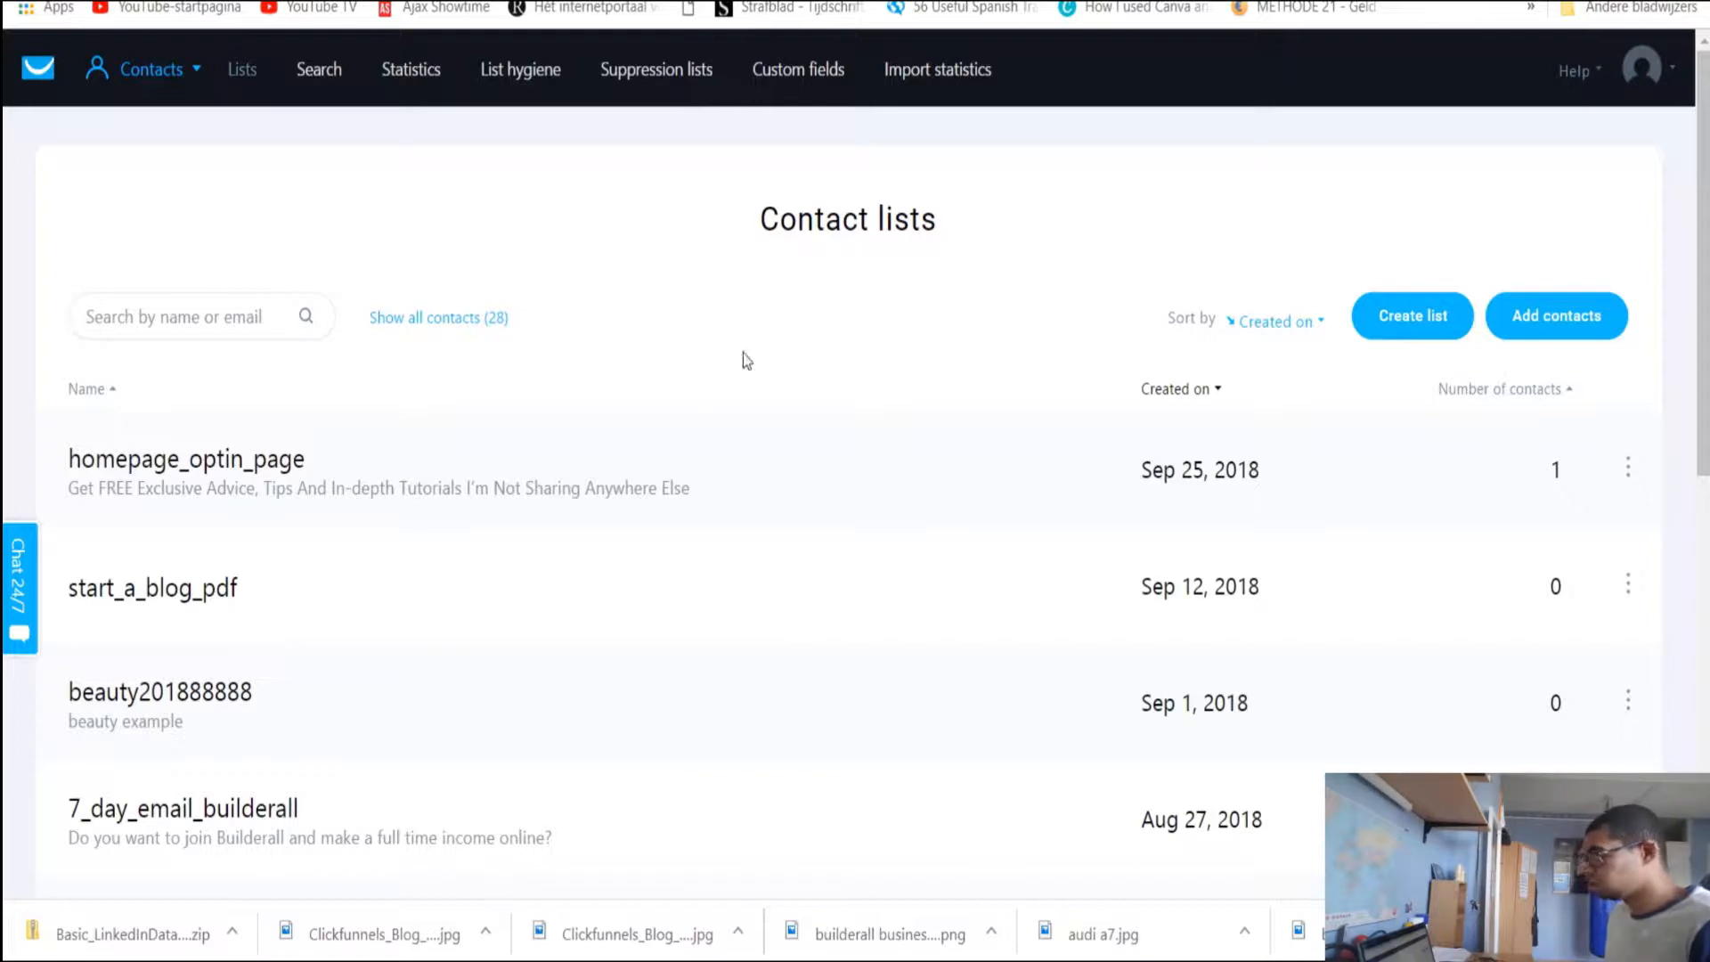
left_click(1441, 339)
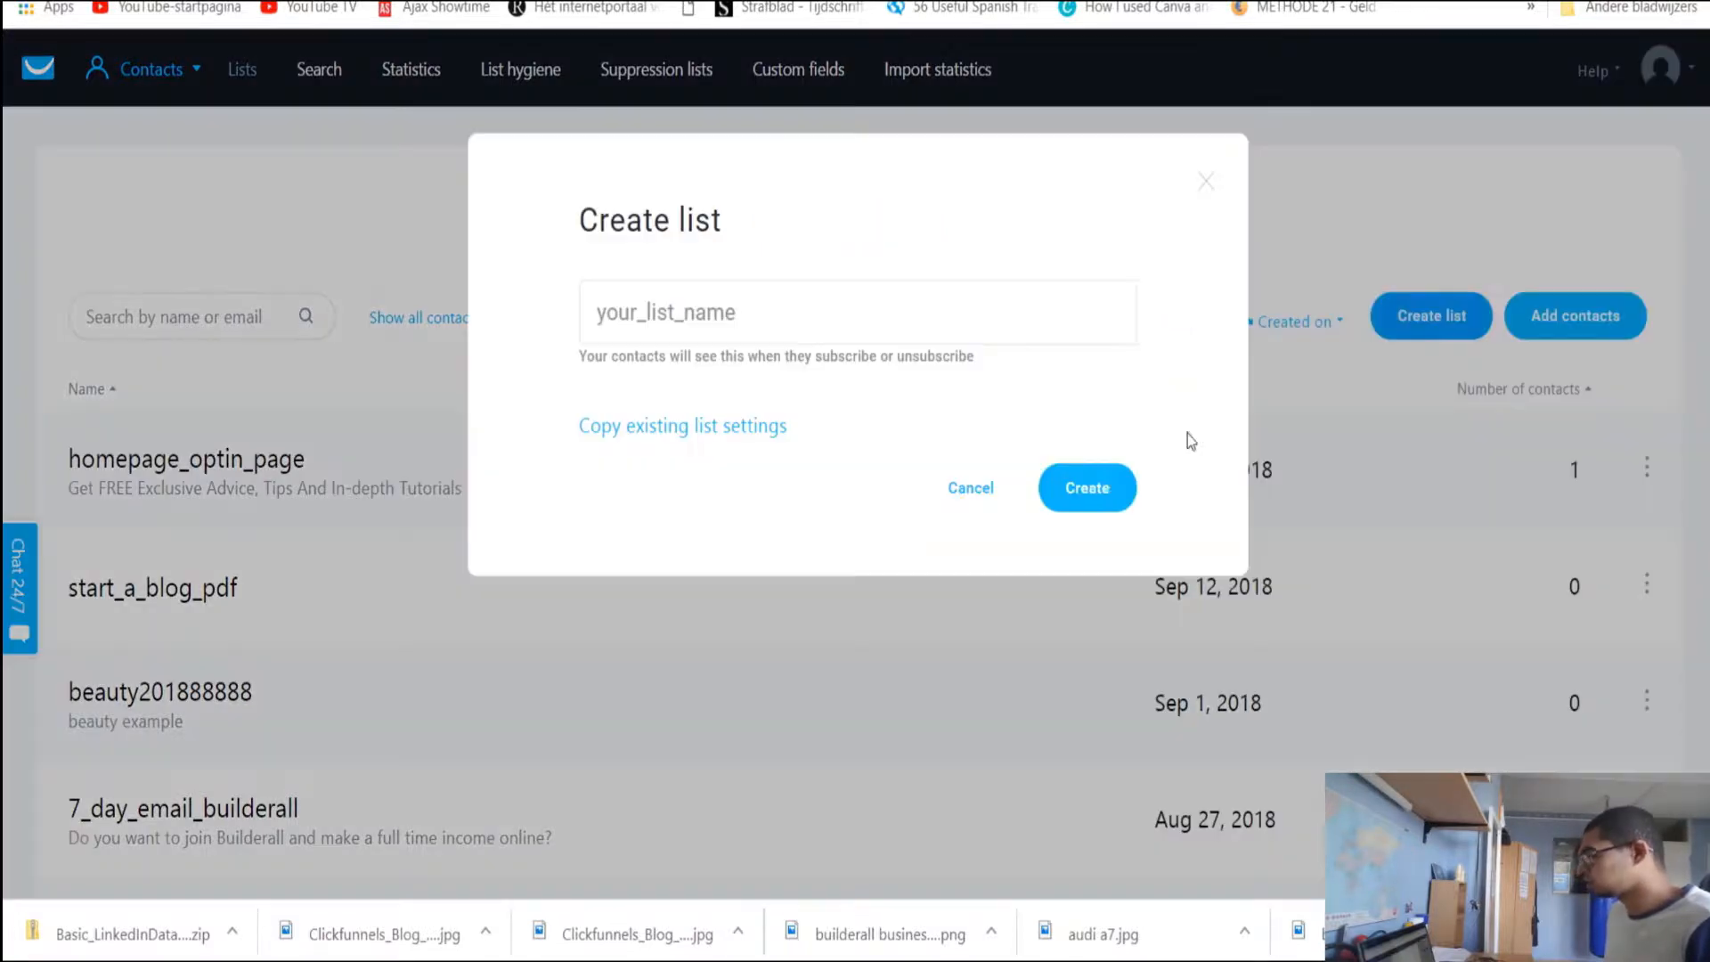
left_click(762, 326)
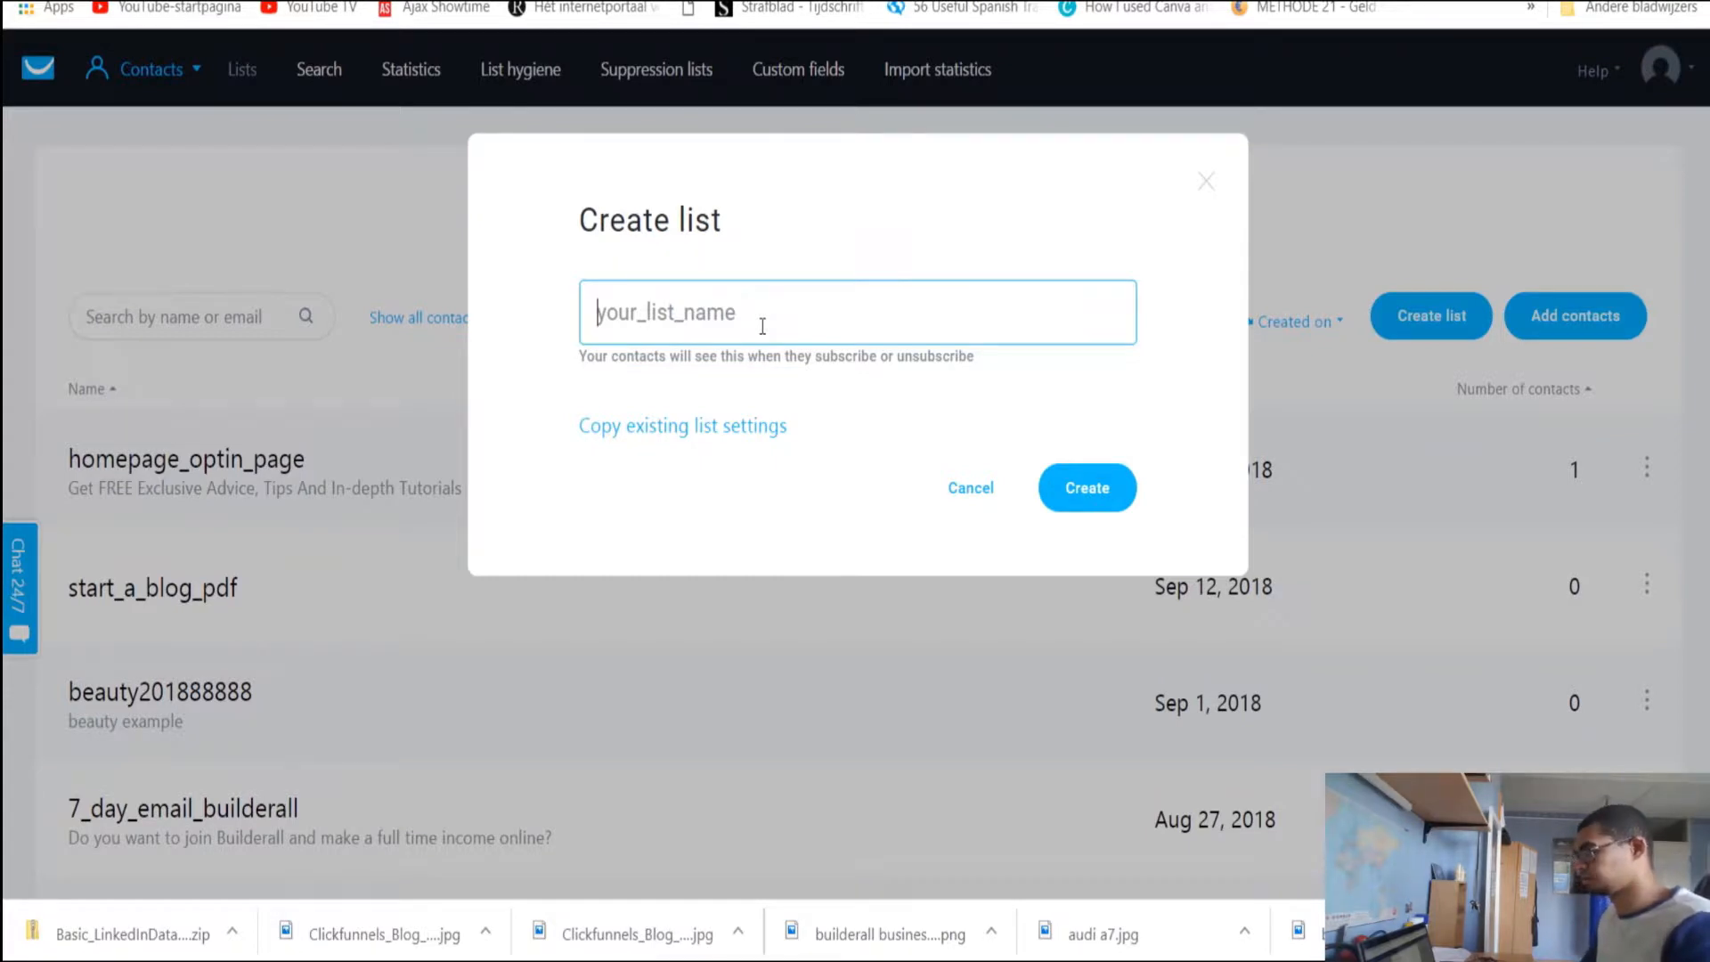
type("testtest1")
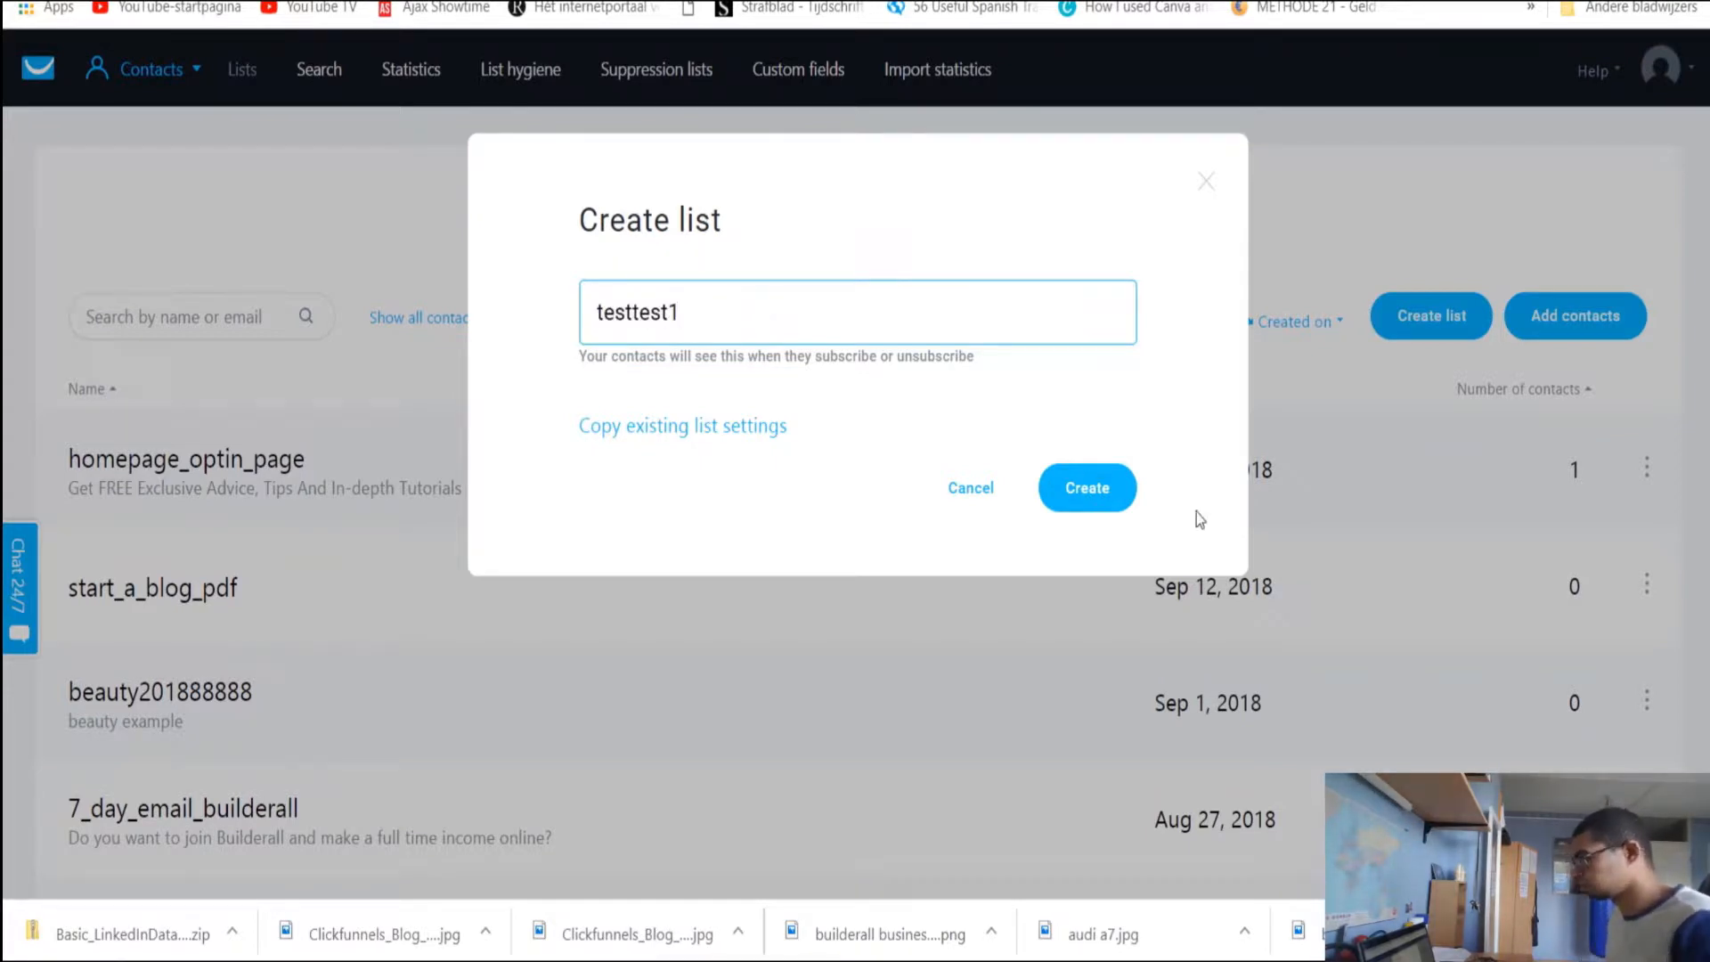
left_click(1088, 489)
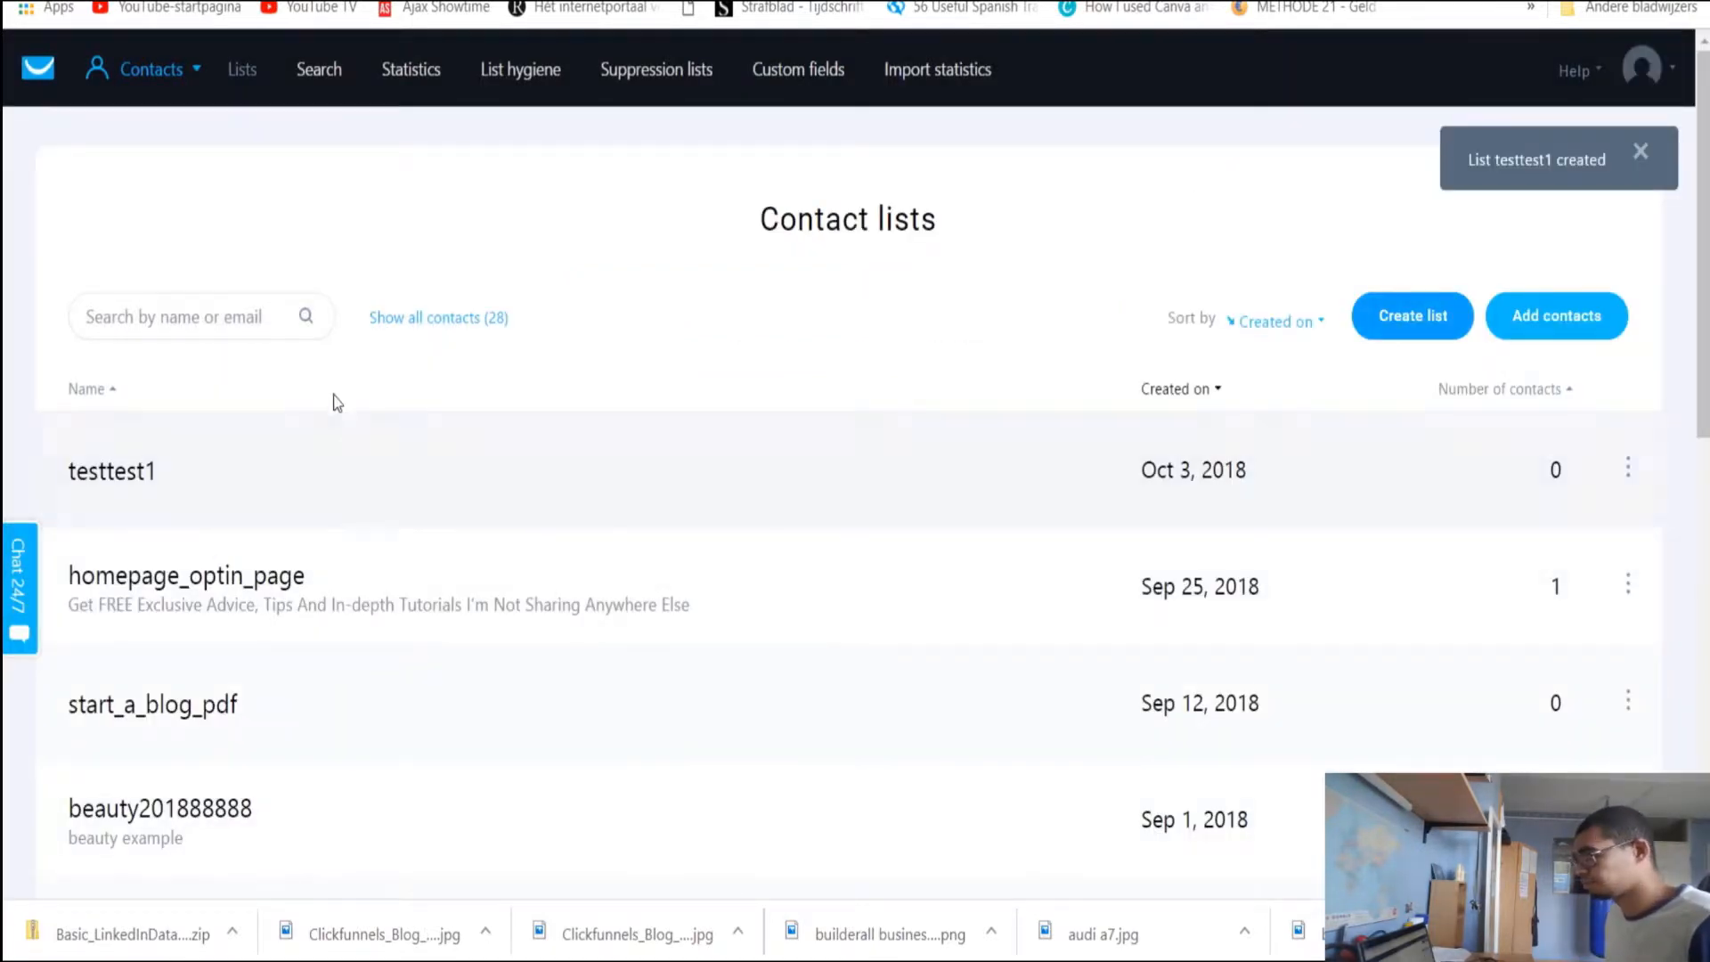
Add contacts to testtest1, selecting it as the target list and choosing import from a file
left_click(142, 472)
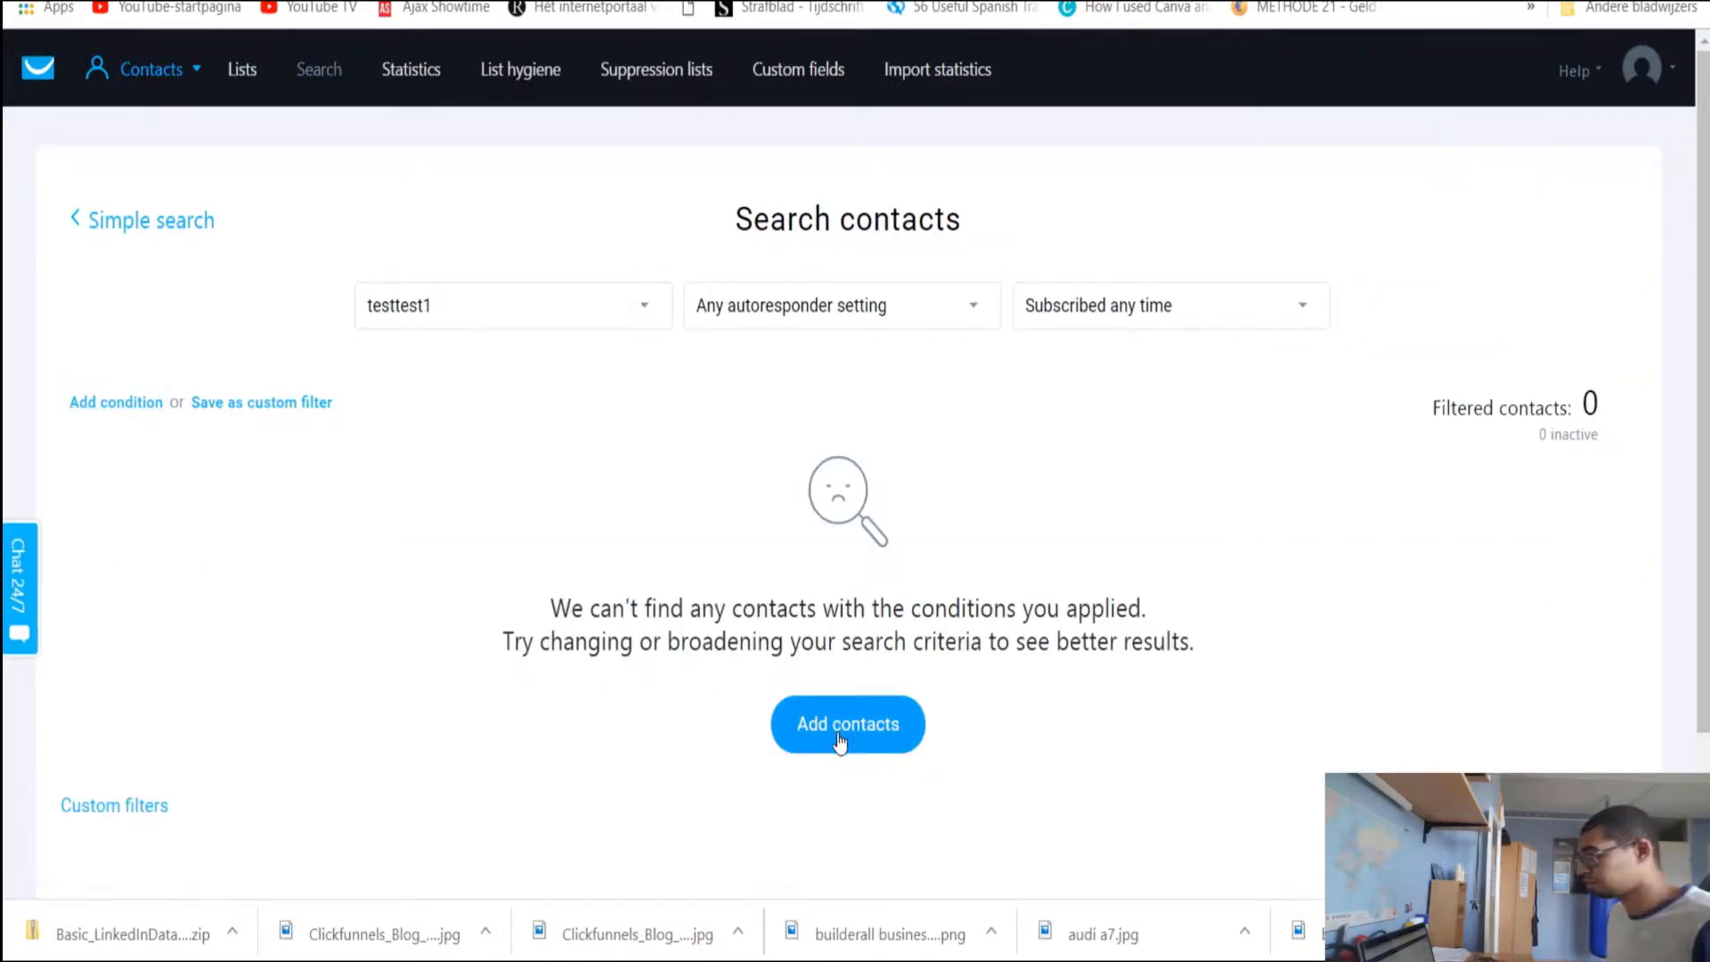
left_click(840, 739)
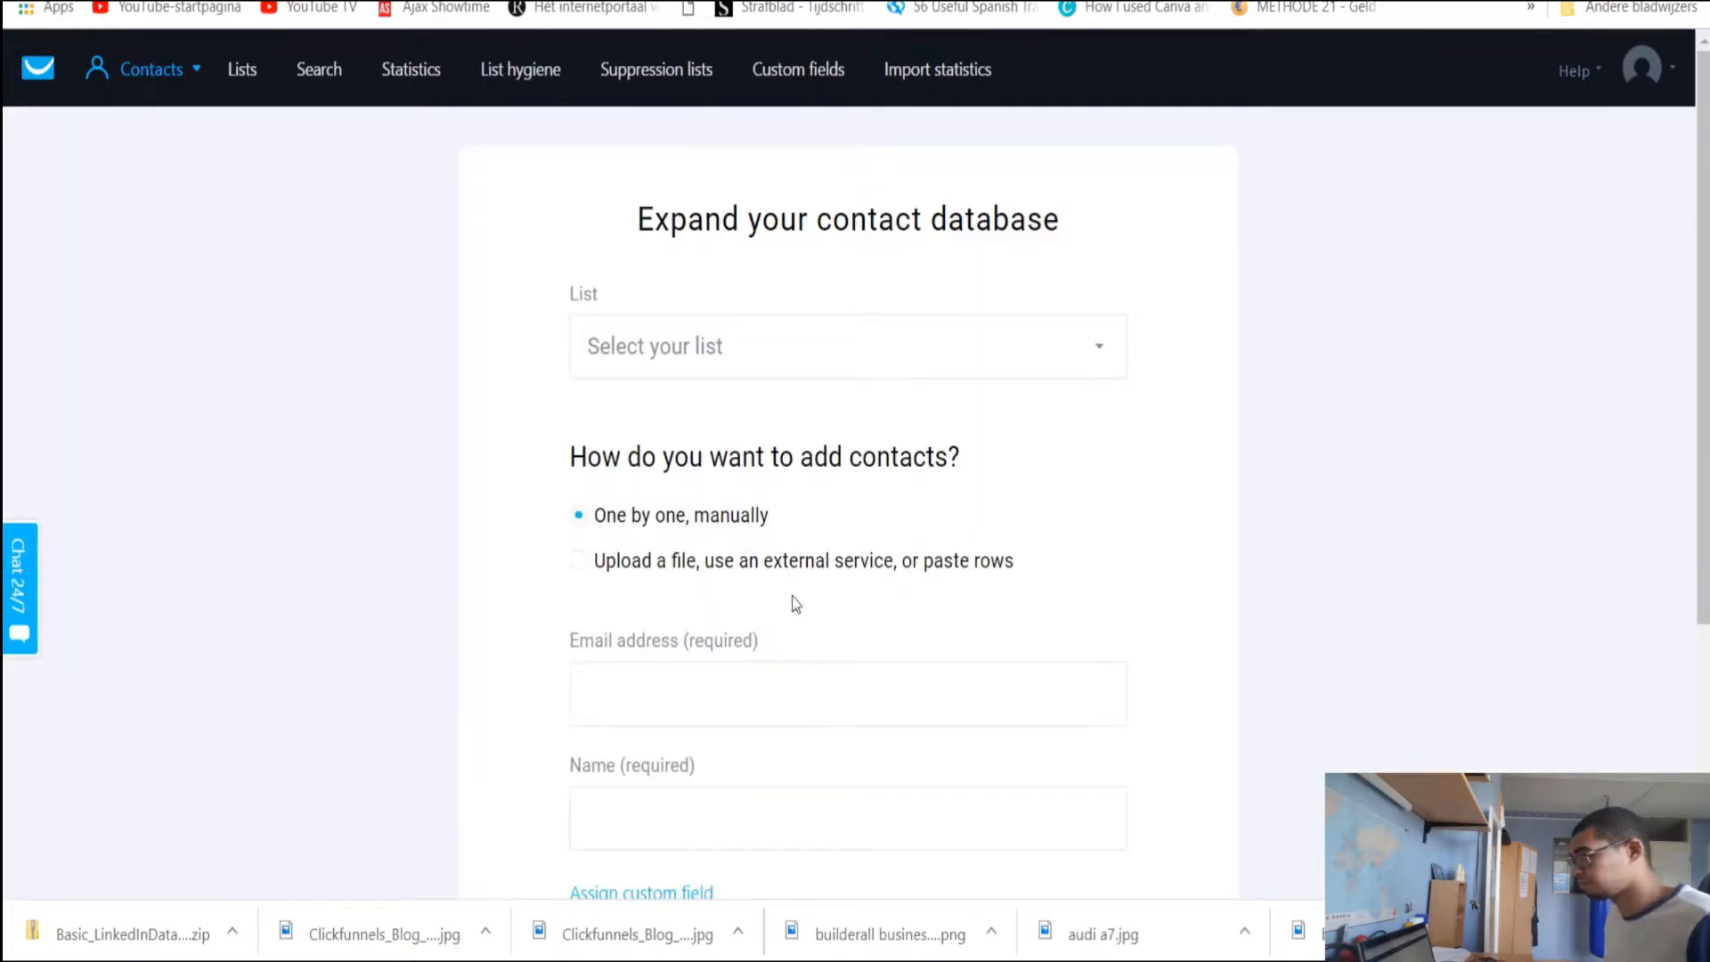
left_click(988, 354)
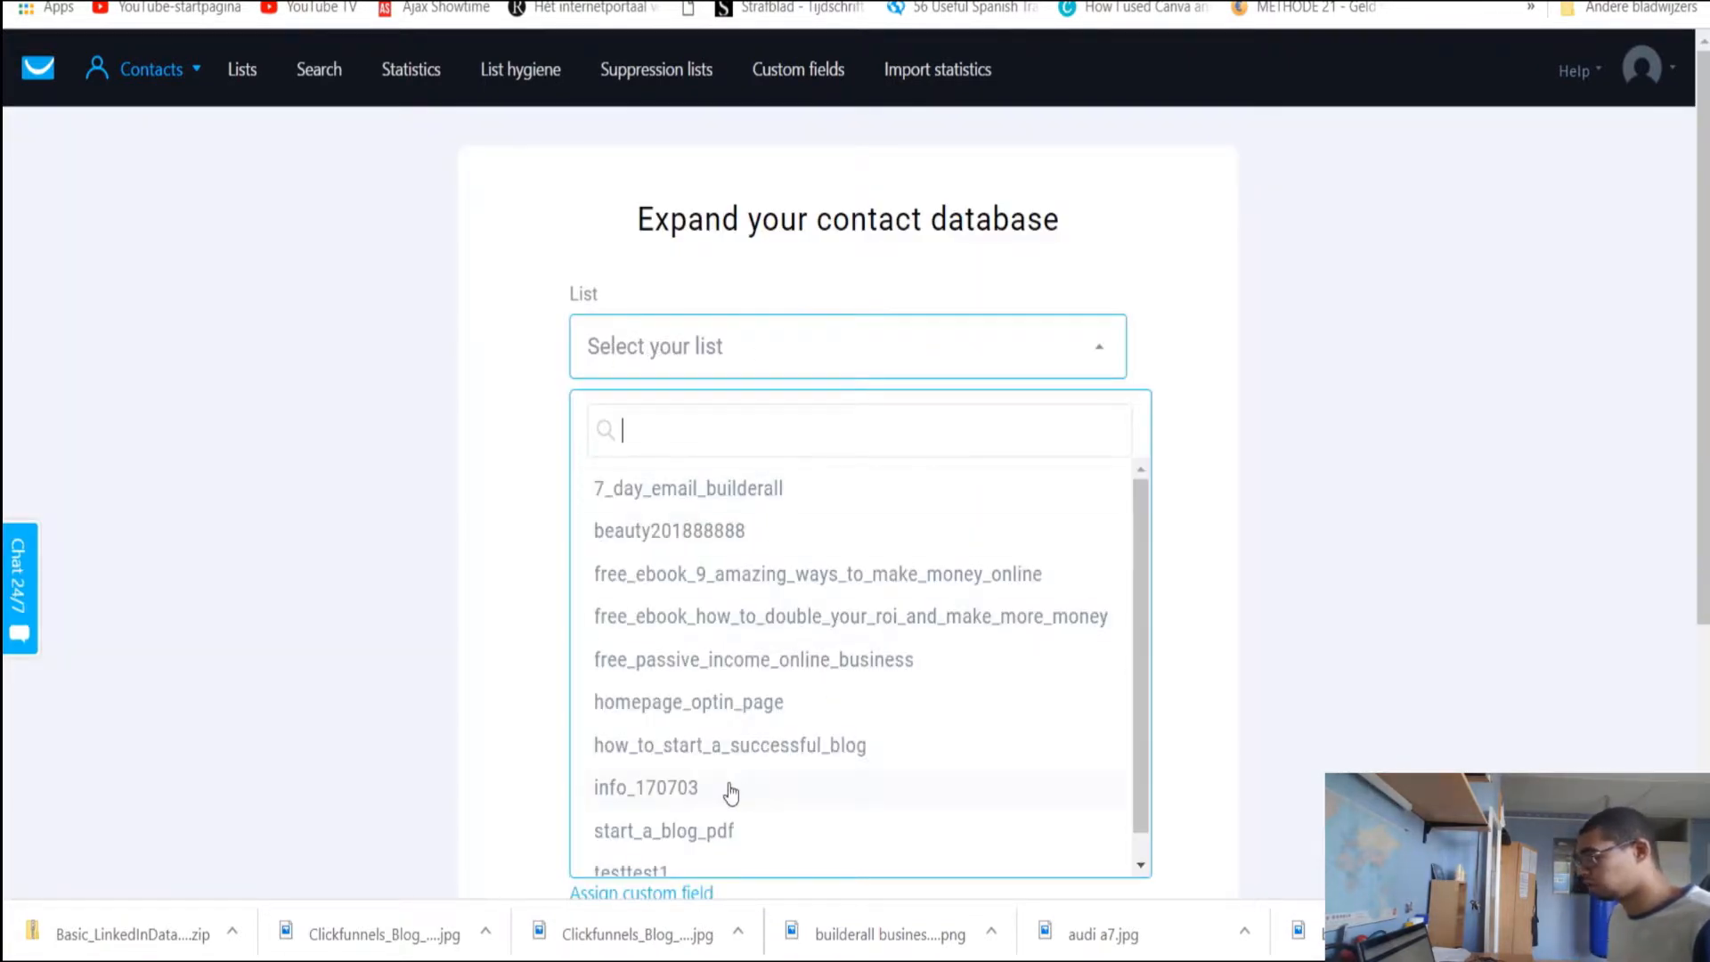
scroll(730, 728, "down", 1)
scroll(730, 729, "down", 4)
left_click(642, 481)
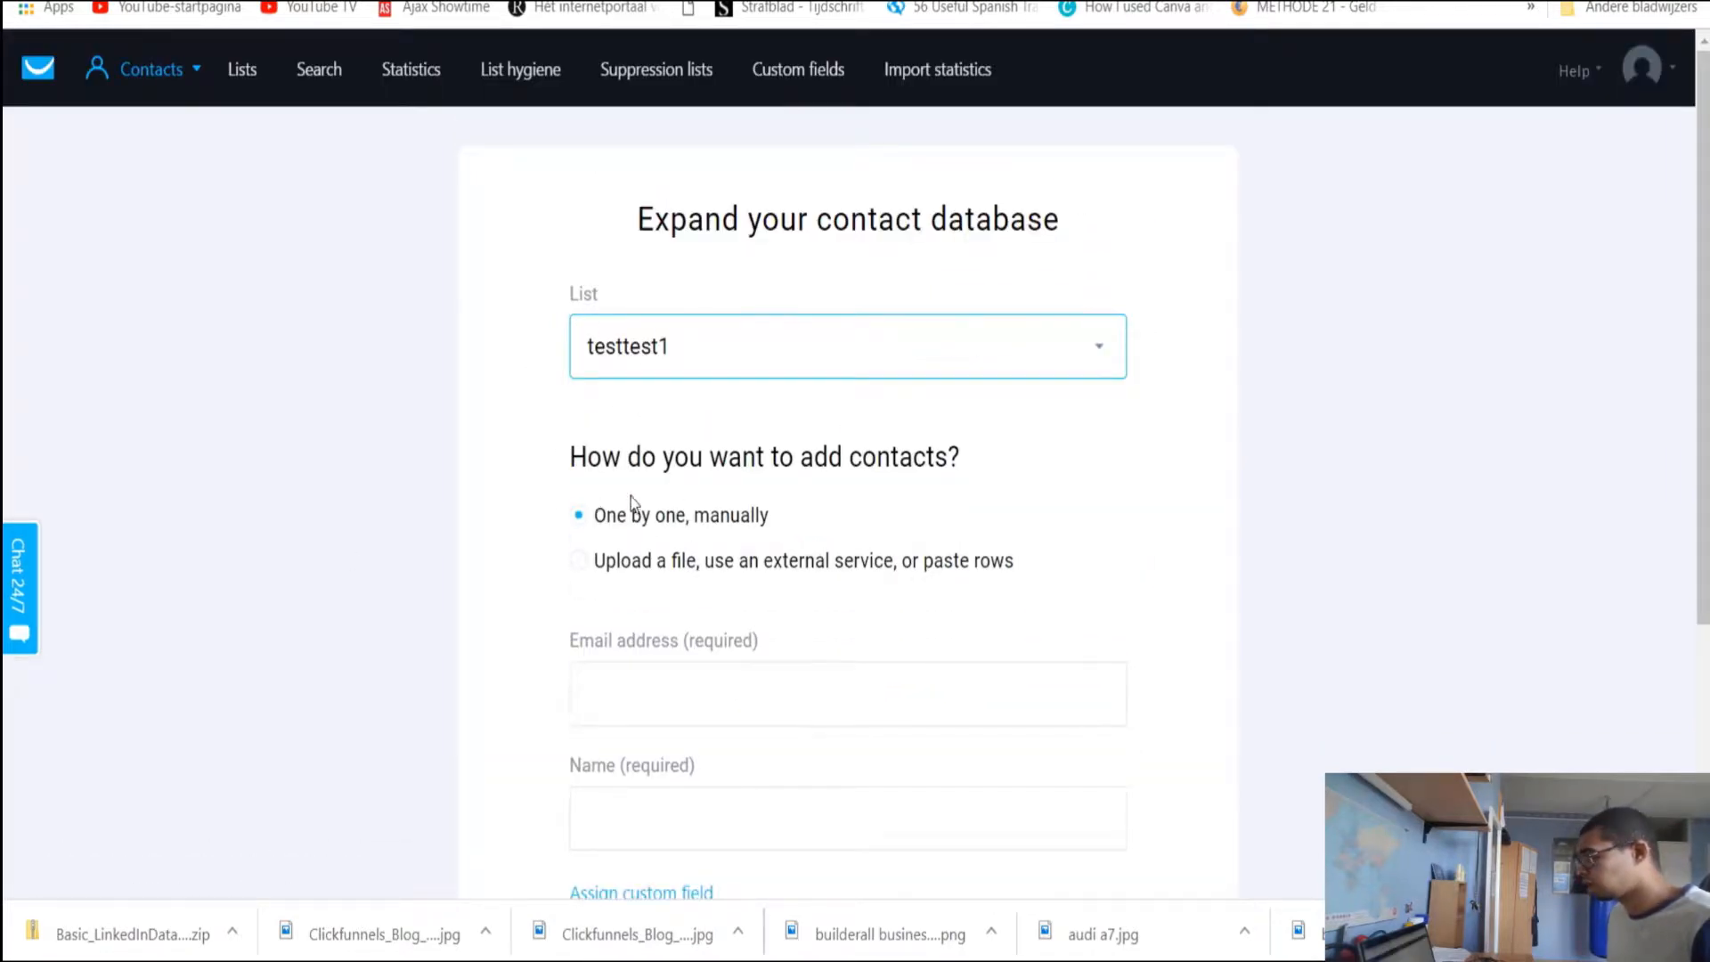
scroll(628, 399, "down", 3)
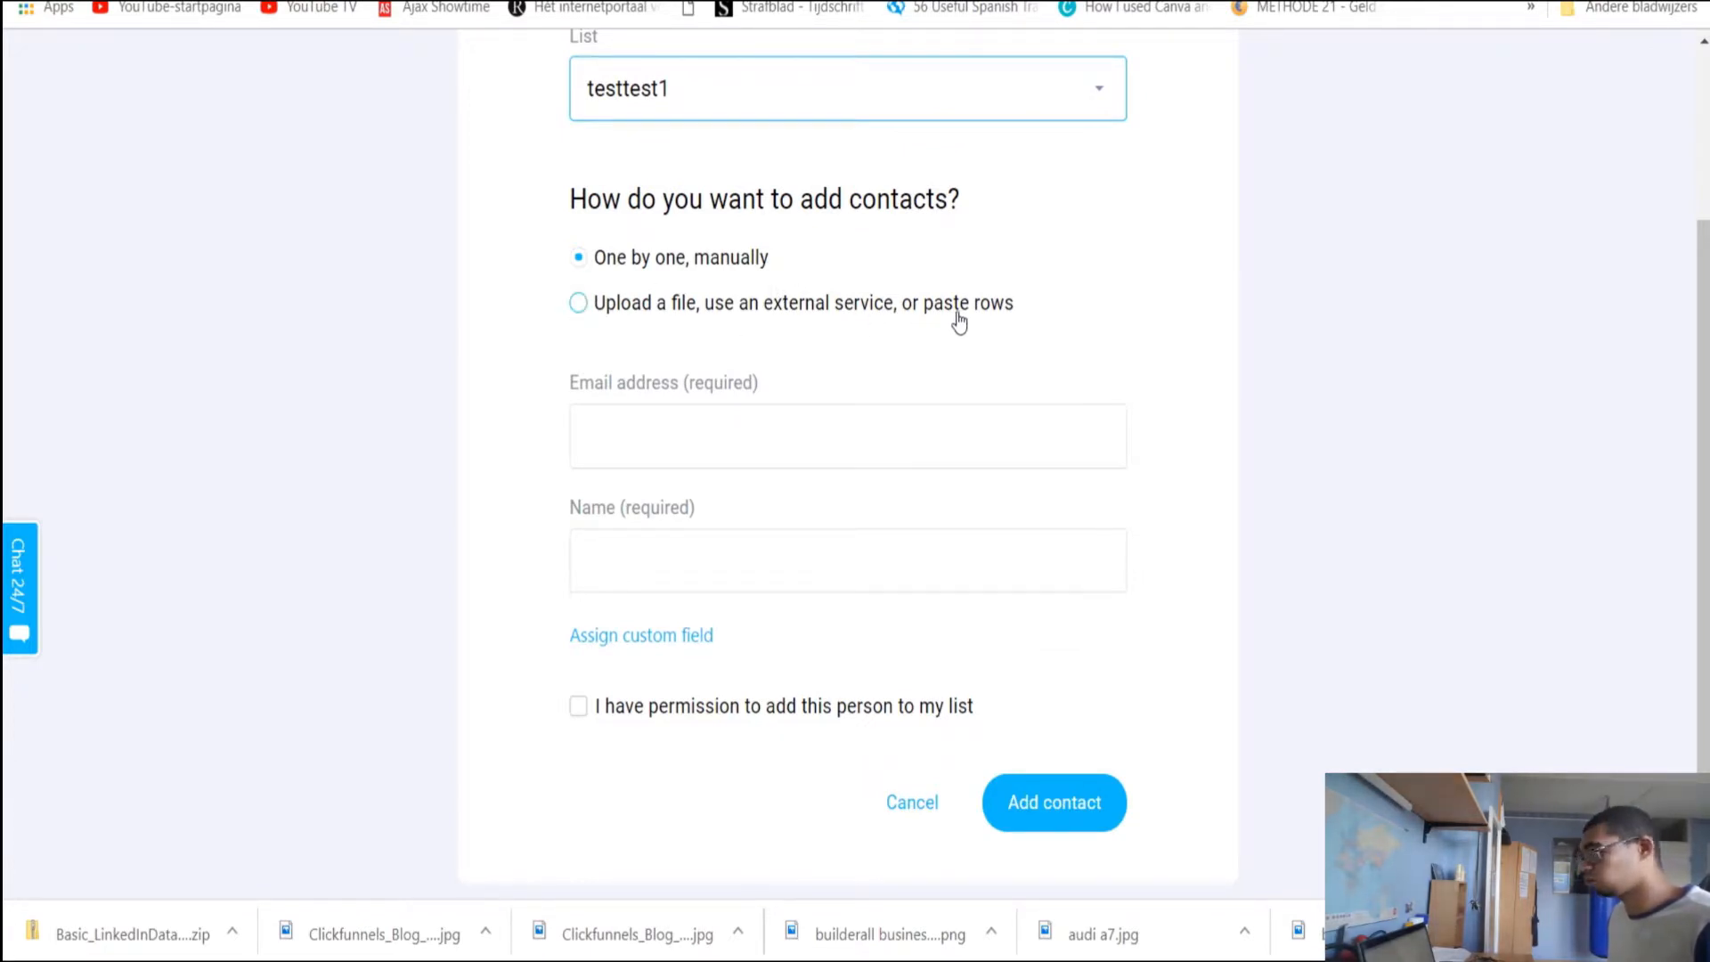
left_click(586, 309)
scroll(660, 361, "down", 3)
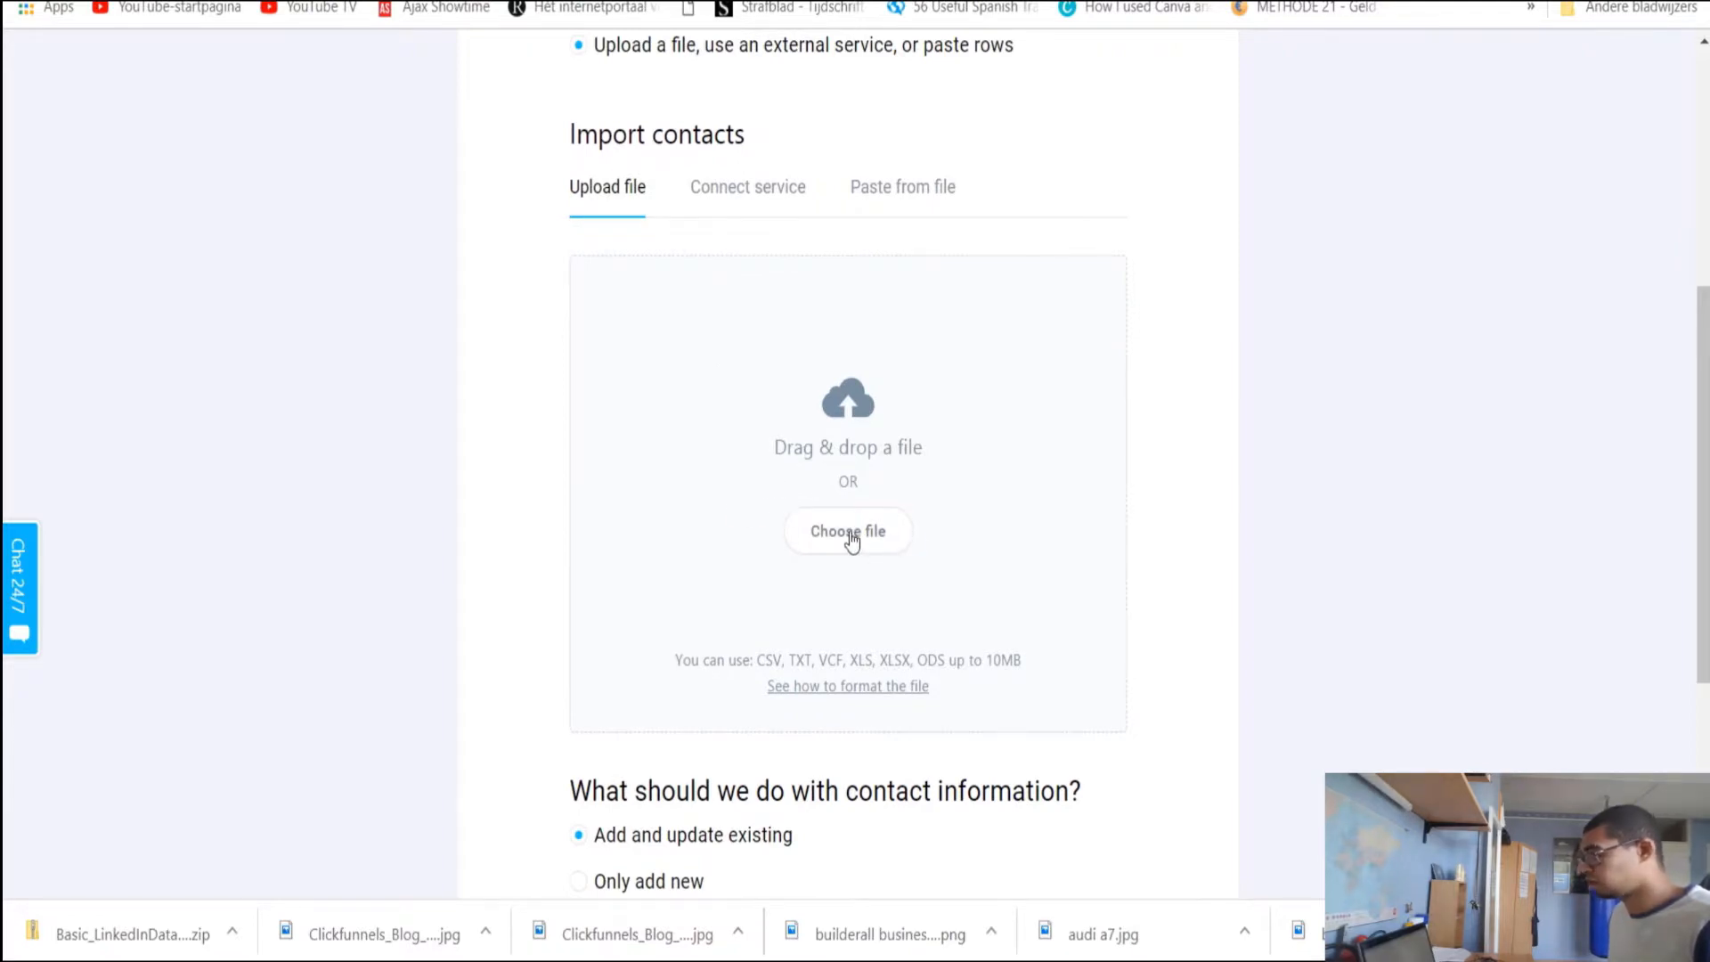
Choose Connections.csv as the upload file and confirm permission to add these contacts
left_click(616, 569)
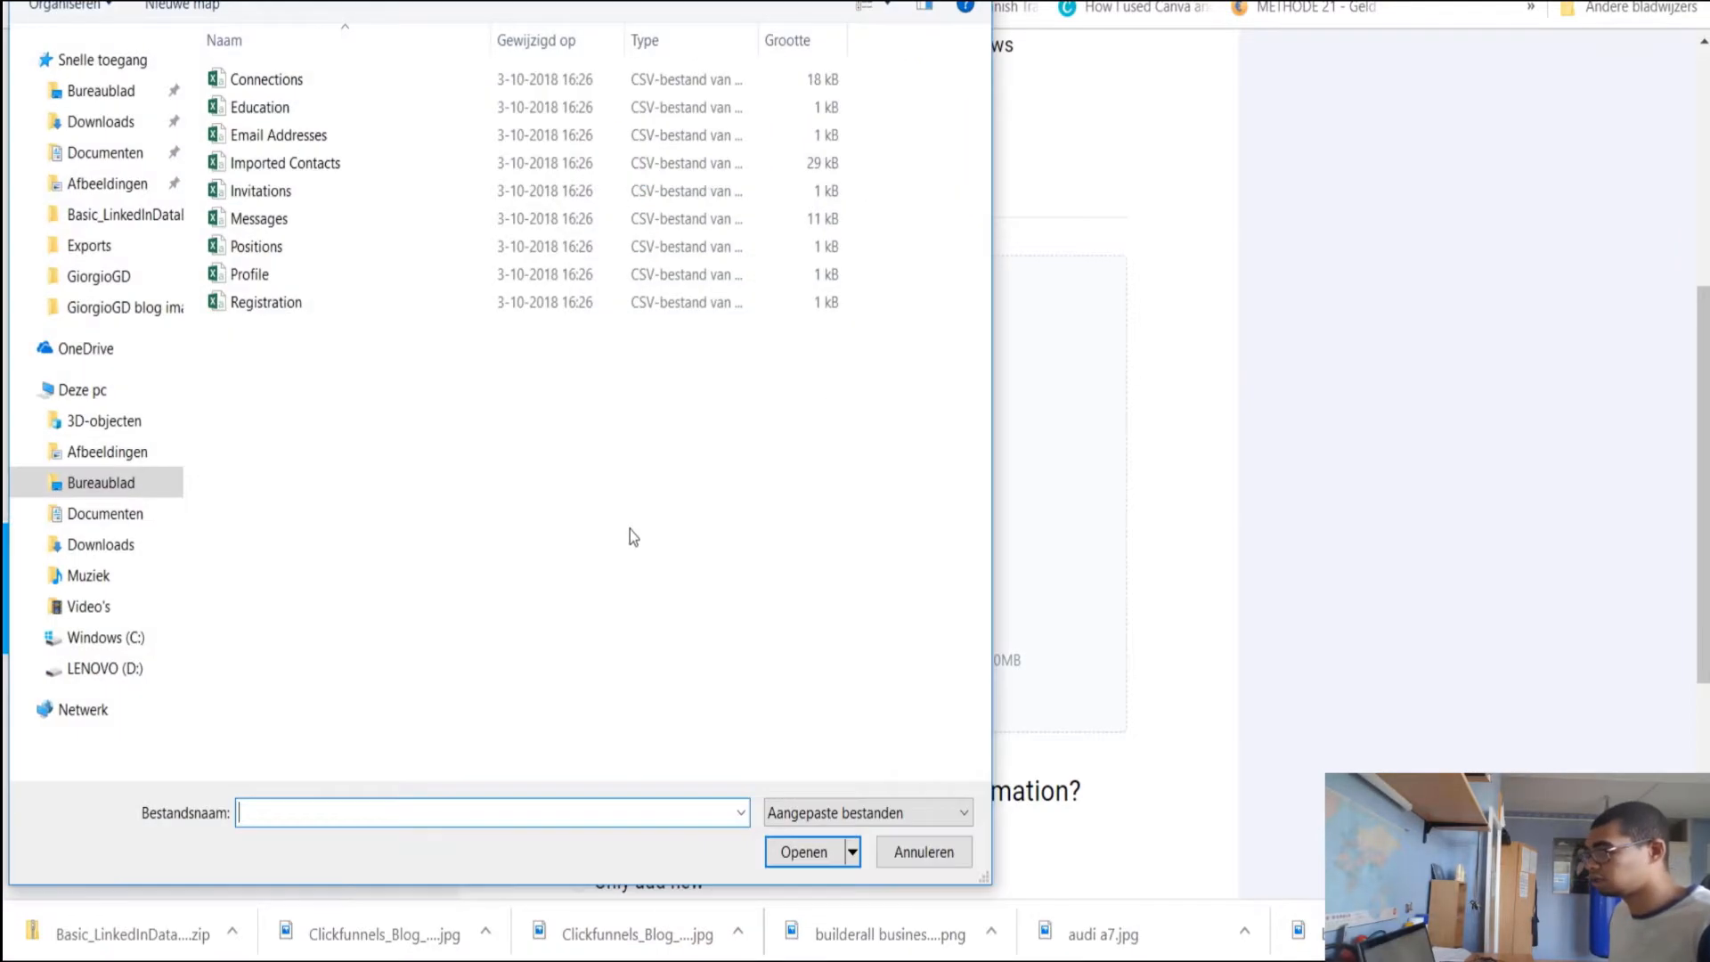
left_click(297, 82)
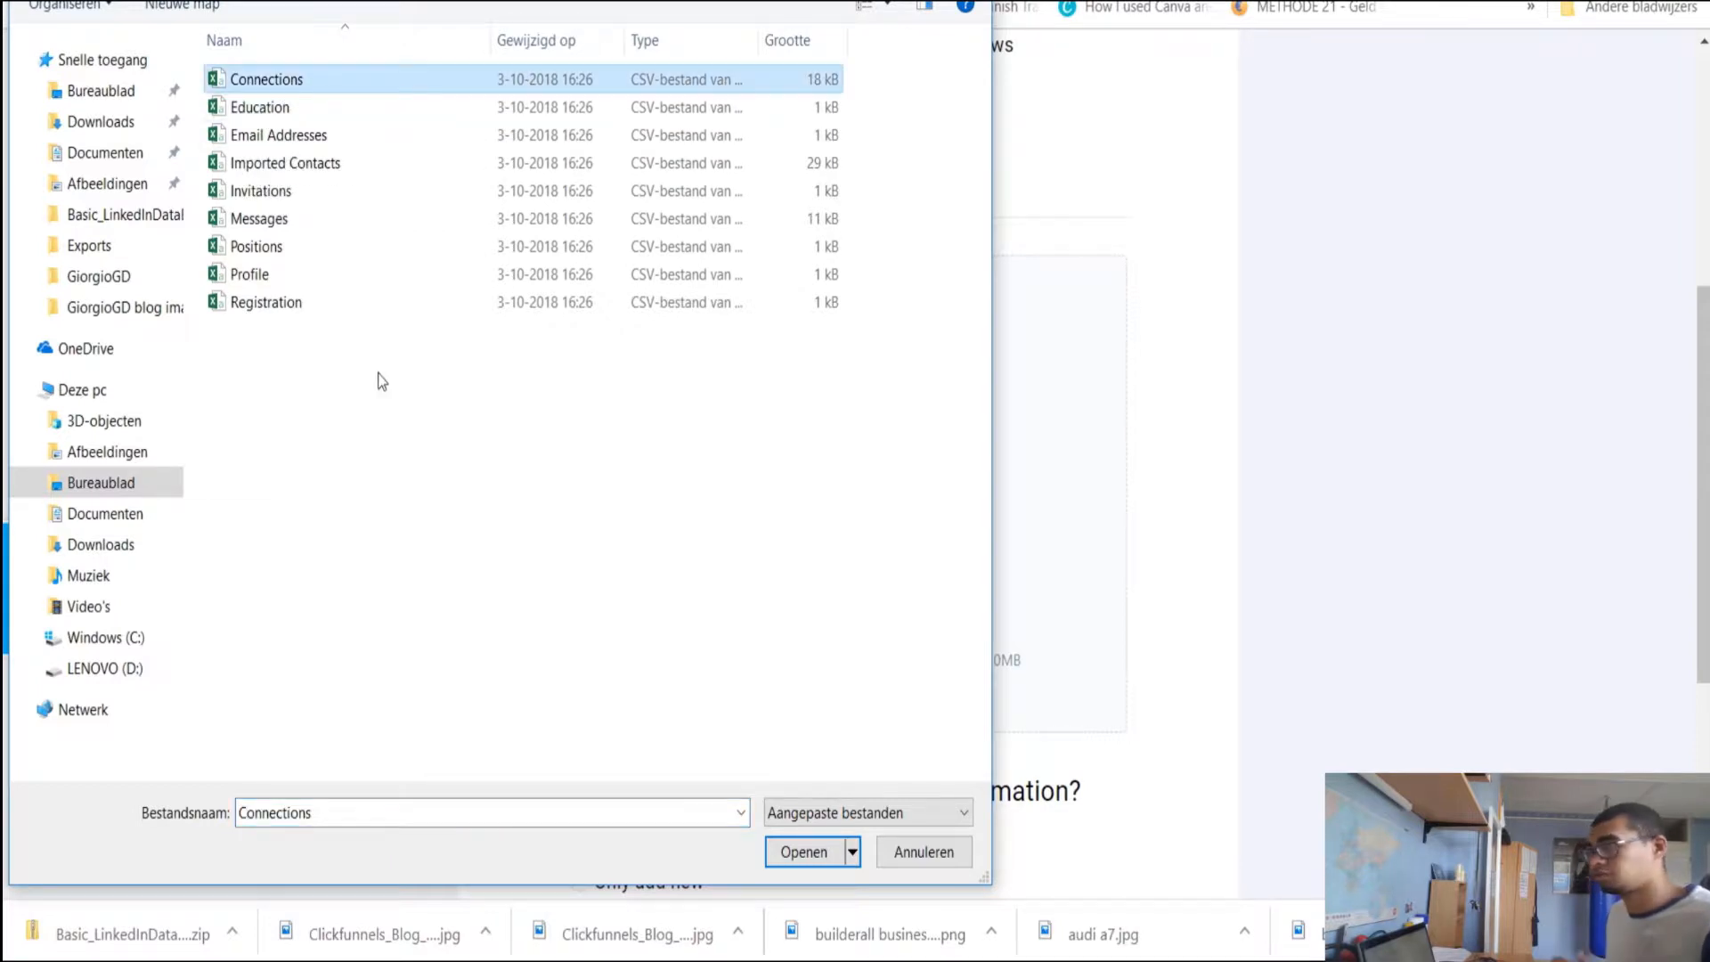
left_click(803, 851)
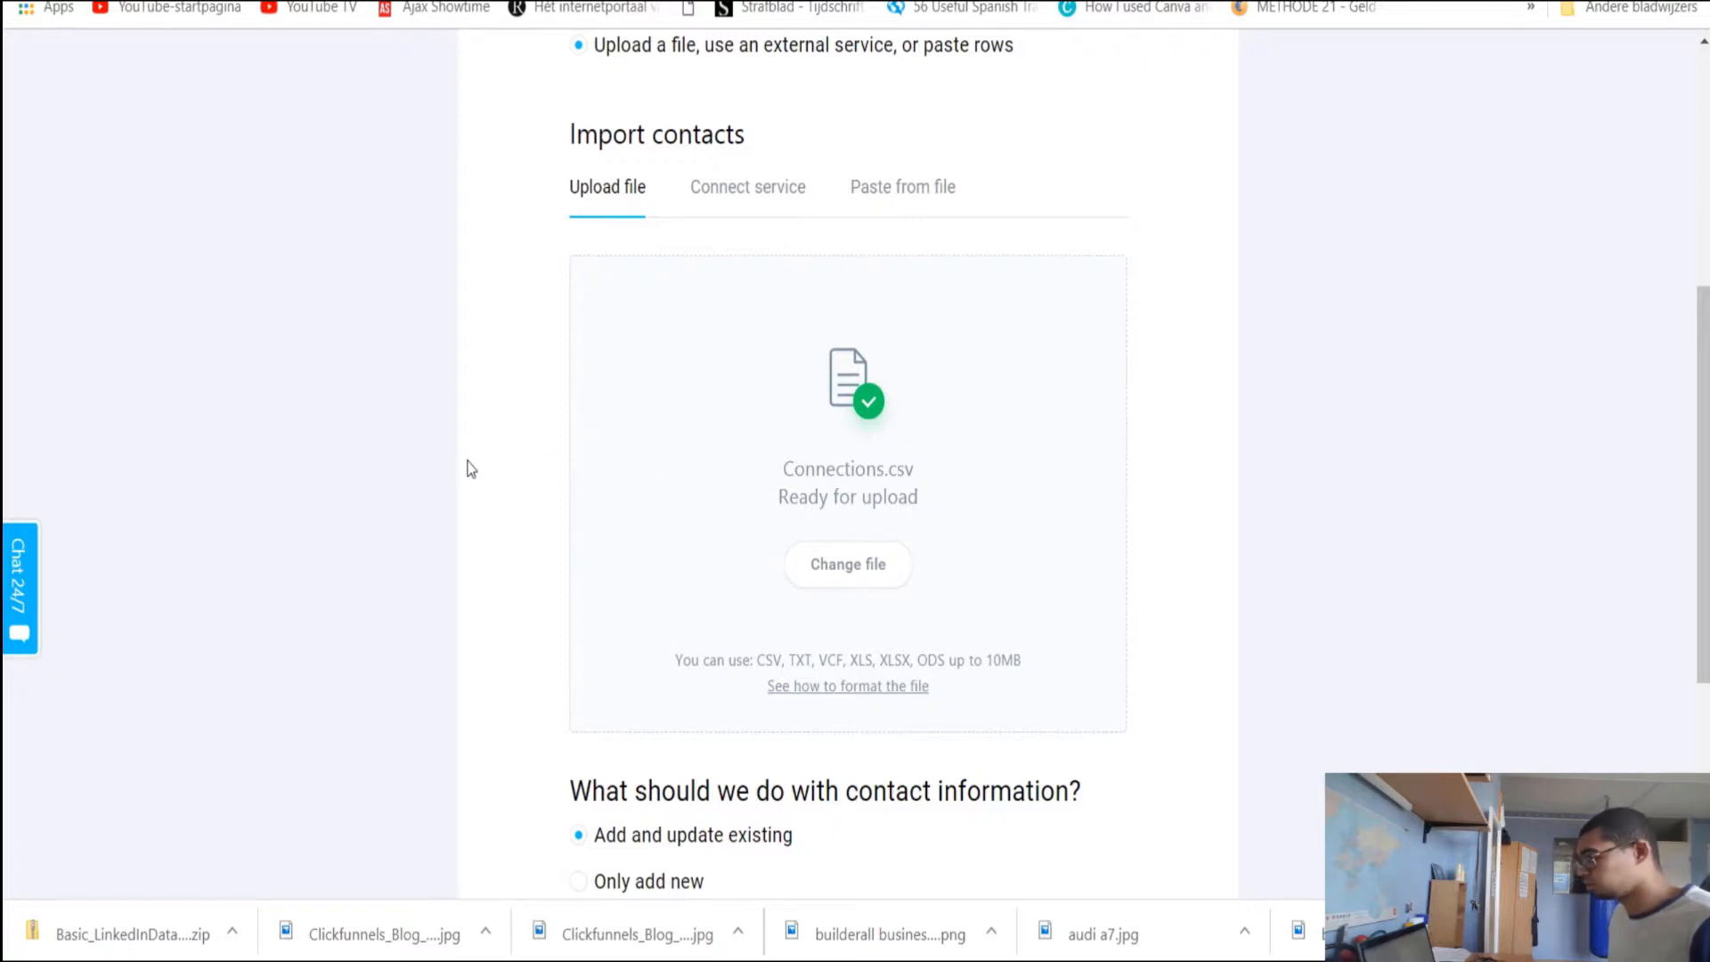
scroll(578, 413, "down", 4)
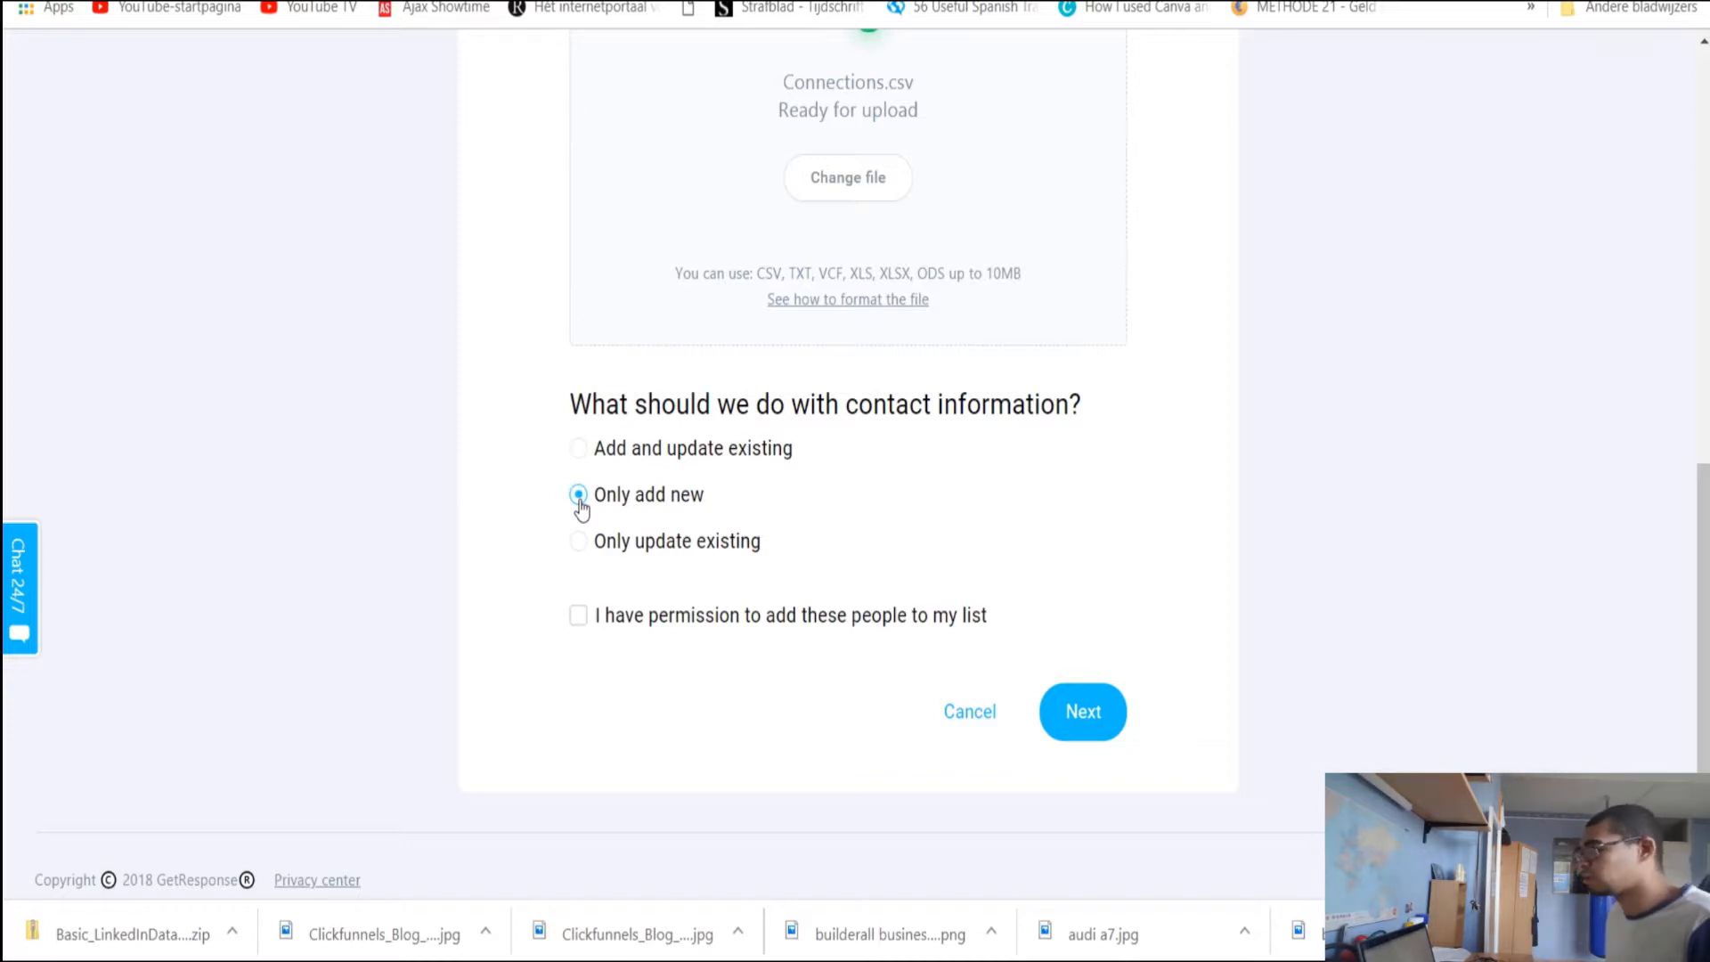
left_click(581, 618)
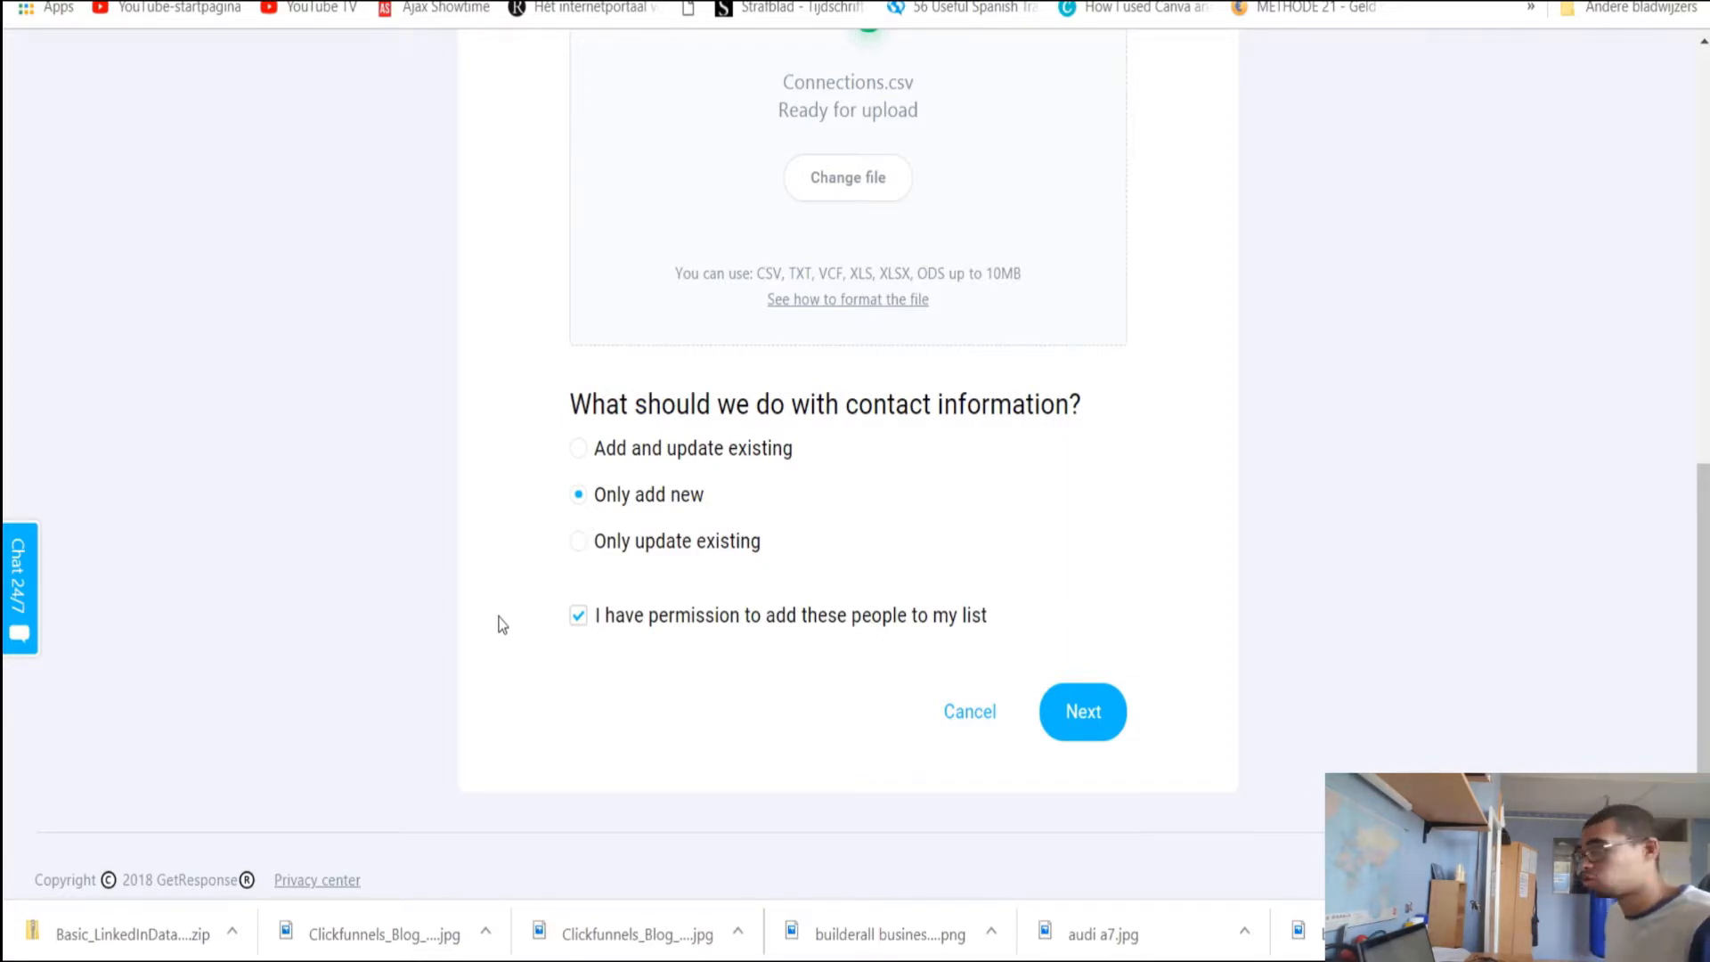
scroll(506, 622, "up", 10)
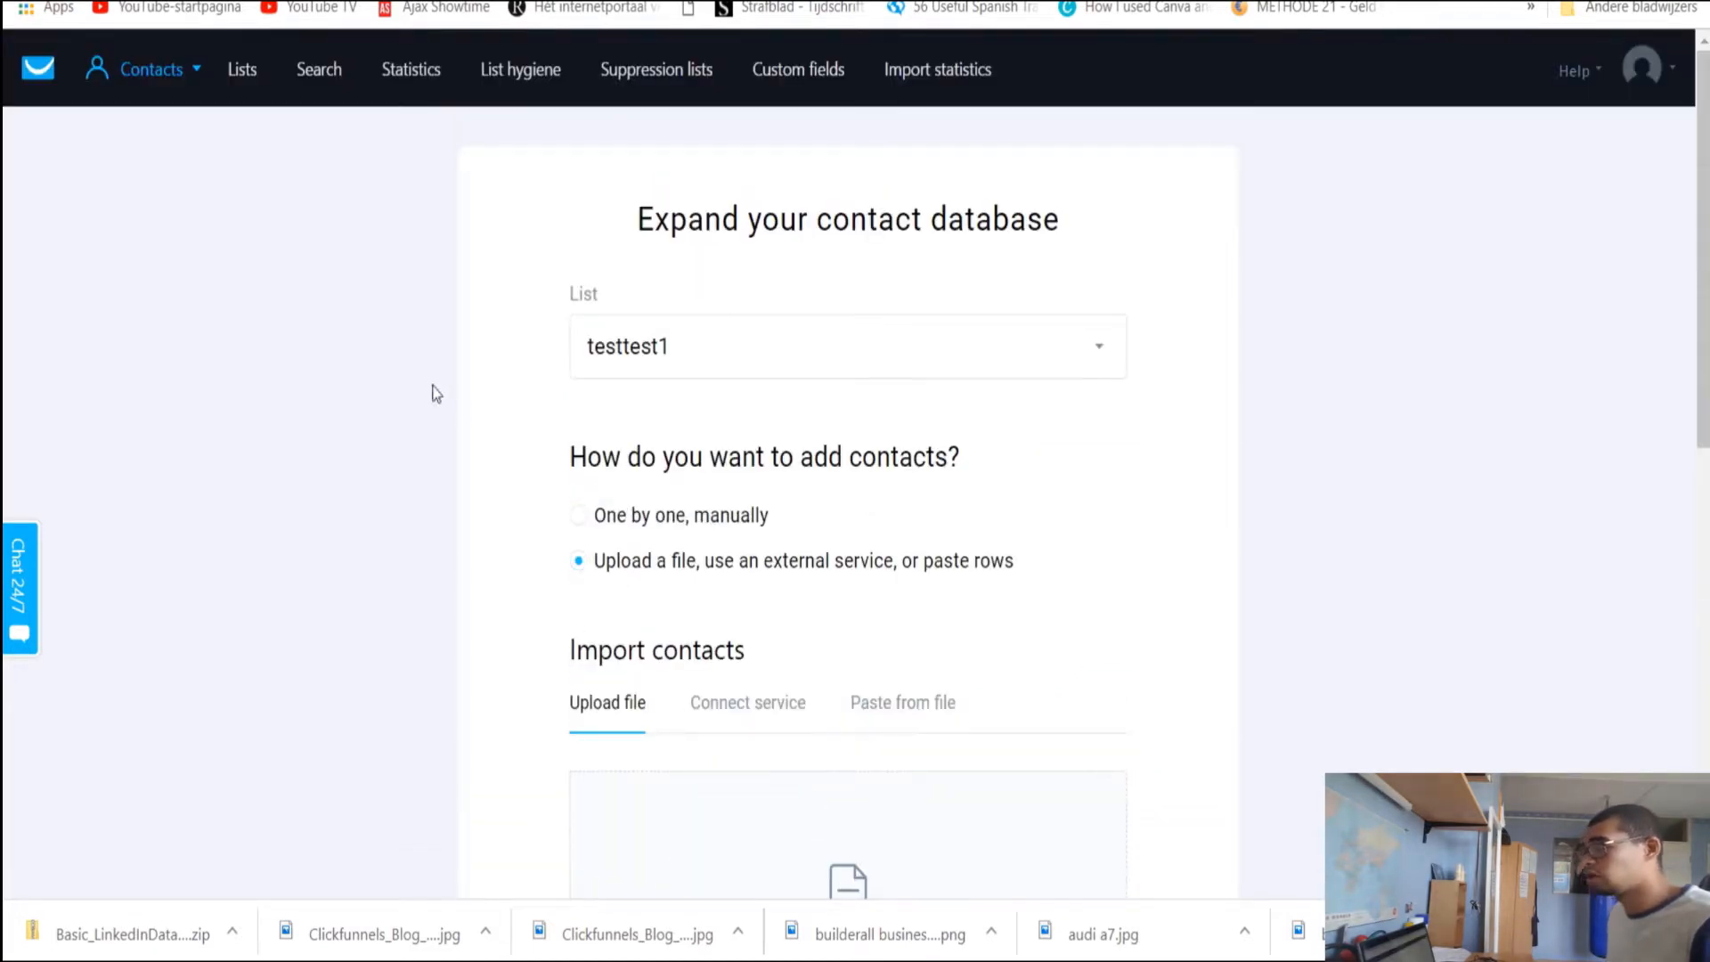
Go to Email Marketing's newsletters and start creating a new newsletter
left_click(191, 67)
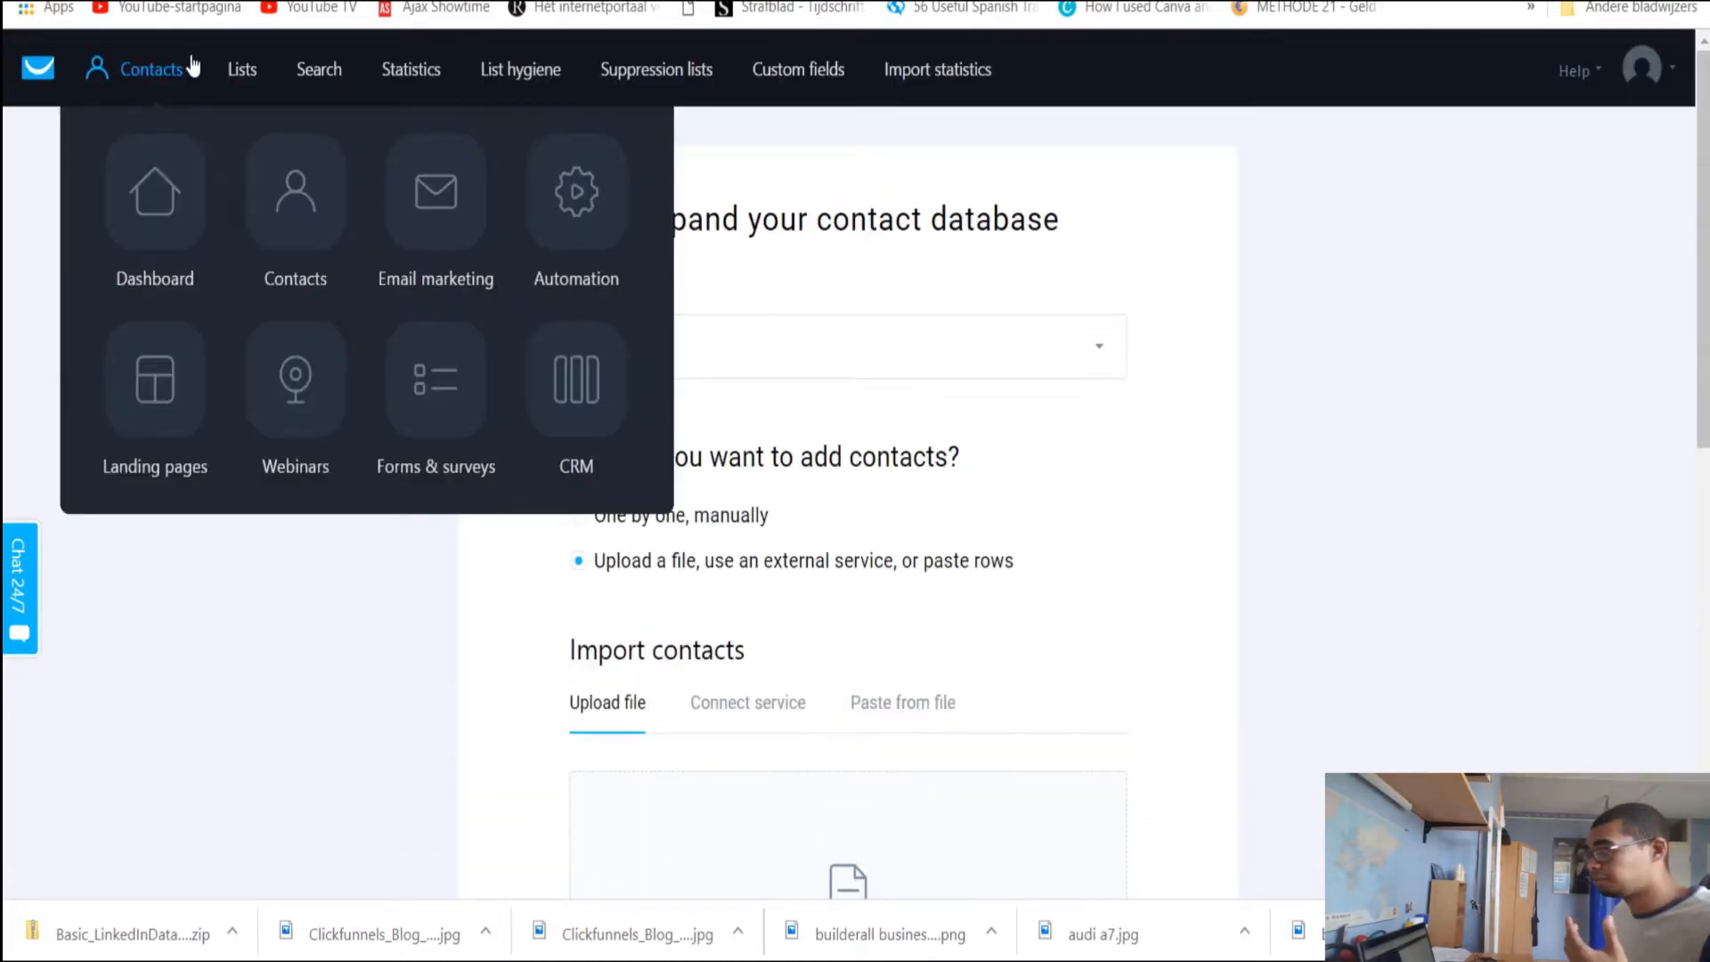
left_click(426, 184)
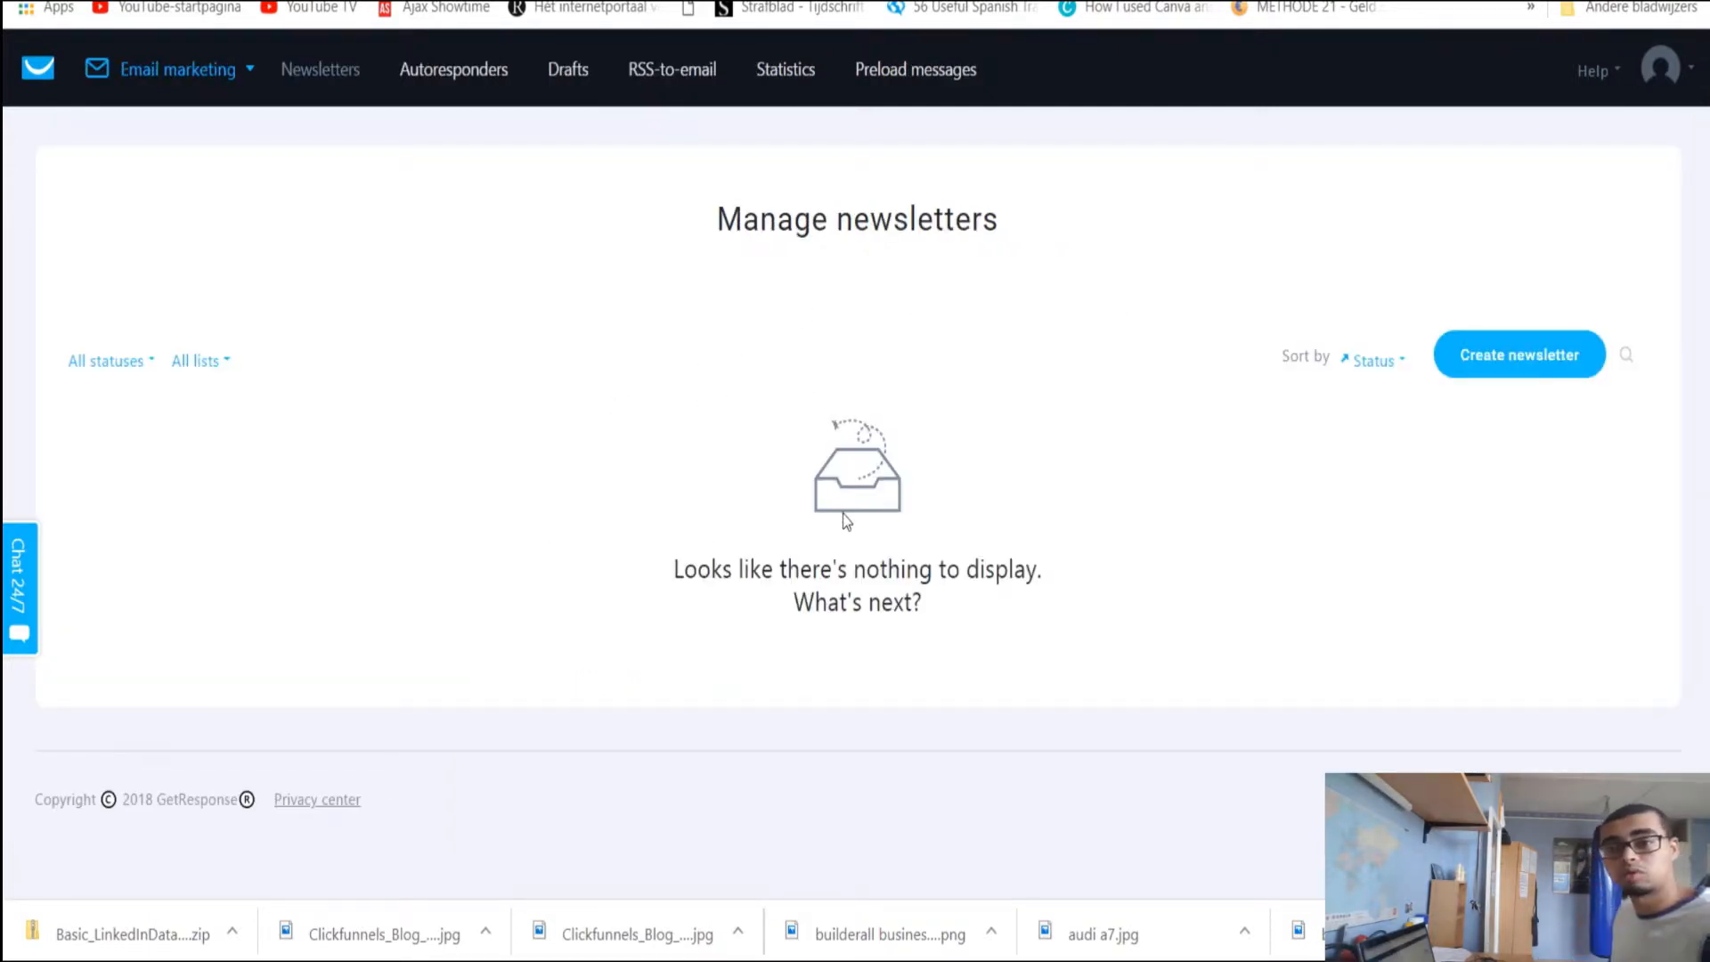
left_click(1535, 377)
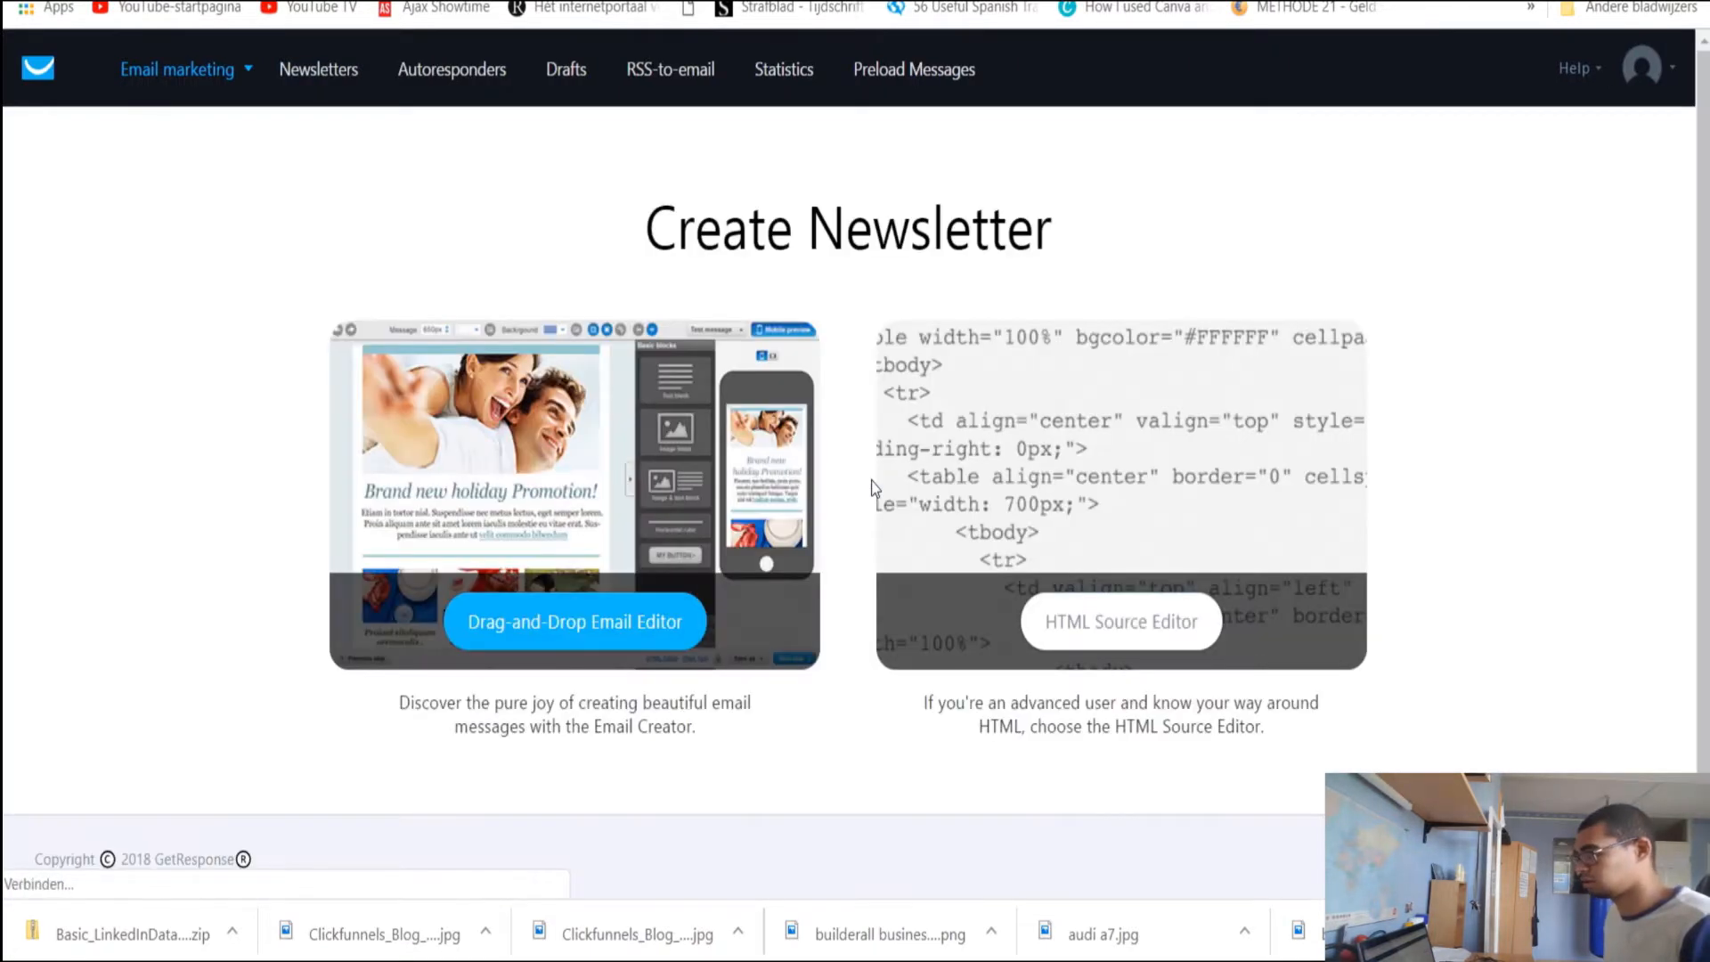
Choose the Drag-and-Drop Email Editor and link the newsletter to the testtest1 list
left_click(581, 624)
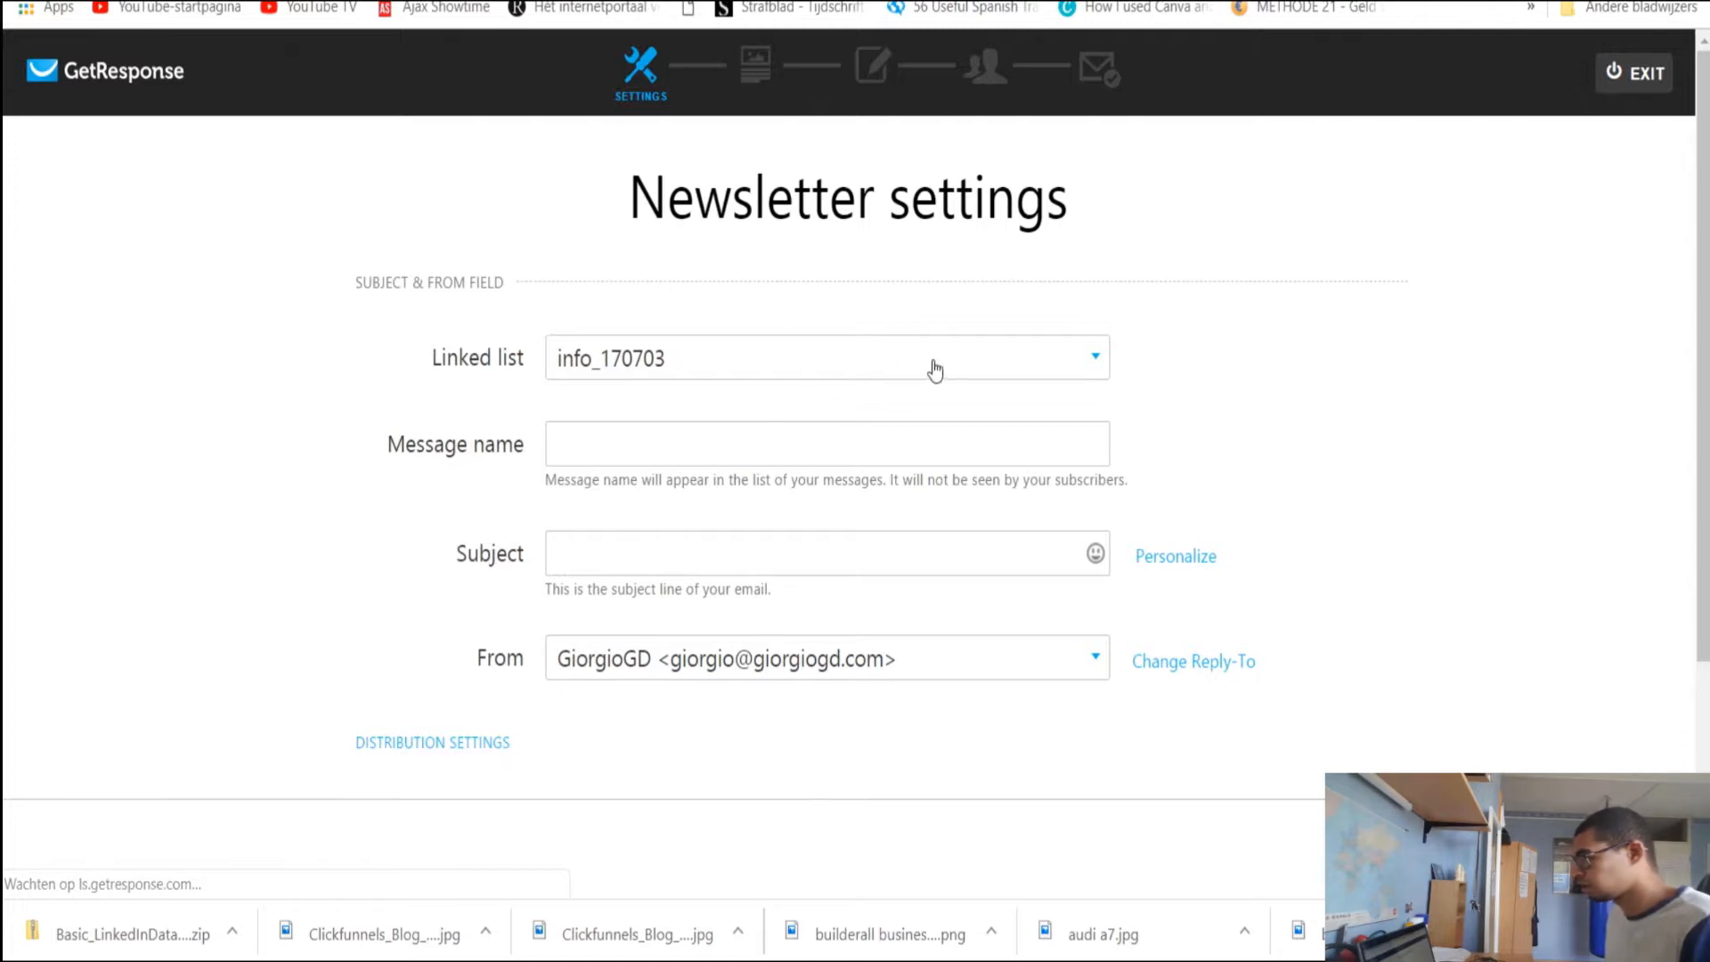
left_click(934, 371)
scroll(596, 466, "down", 2)
scroll(608, 489, "up", 2)
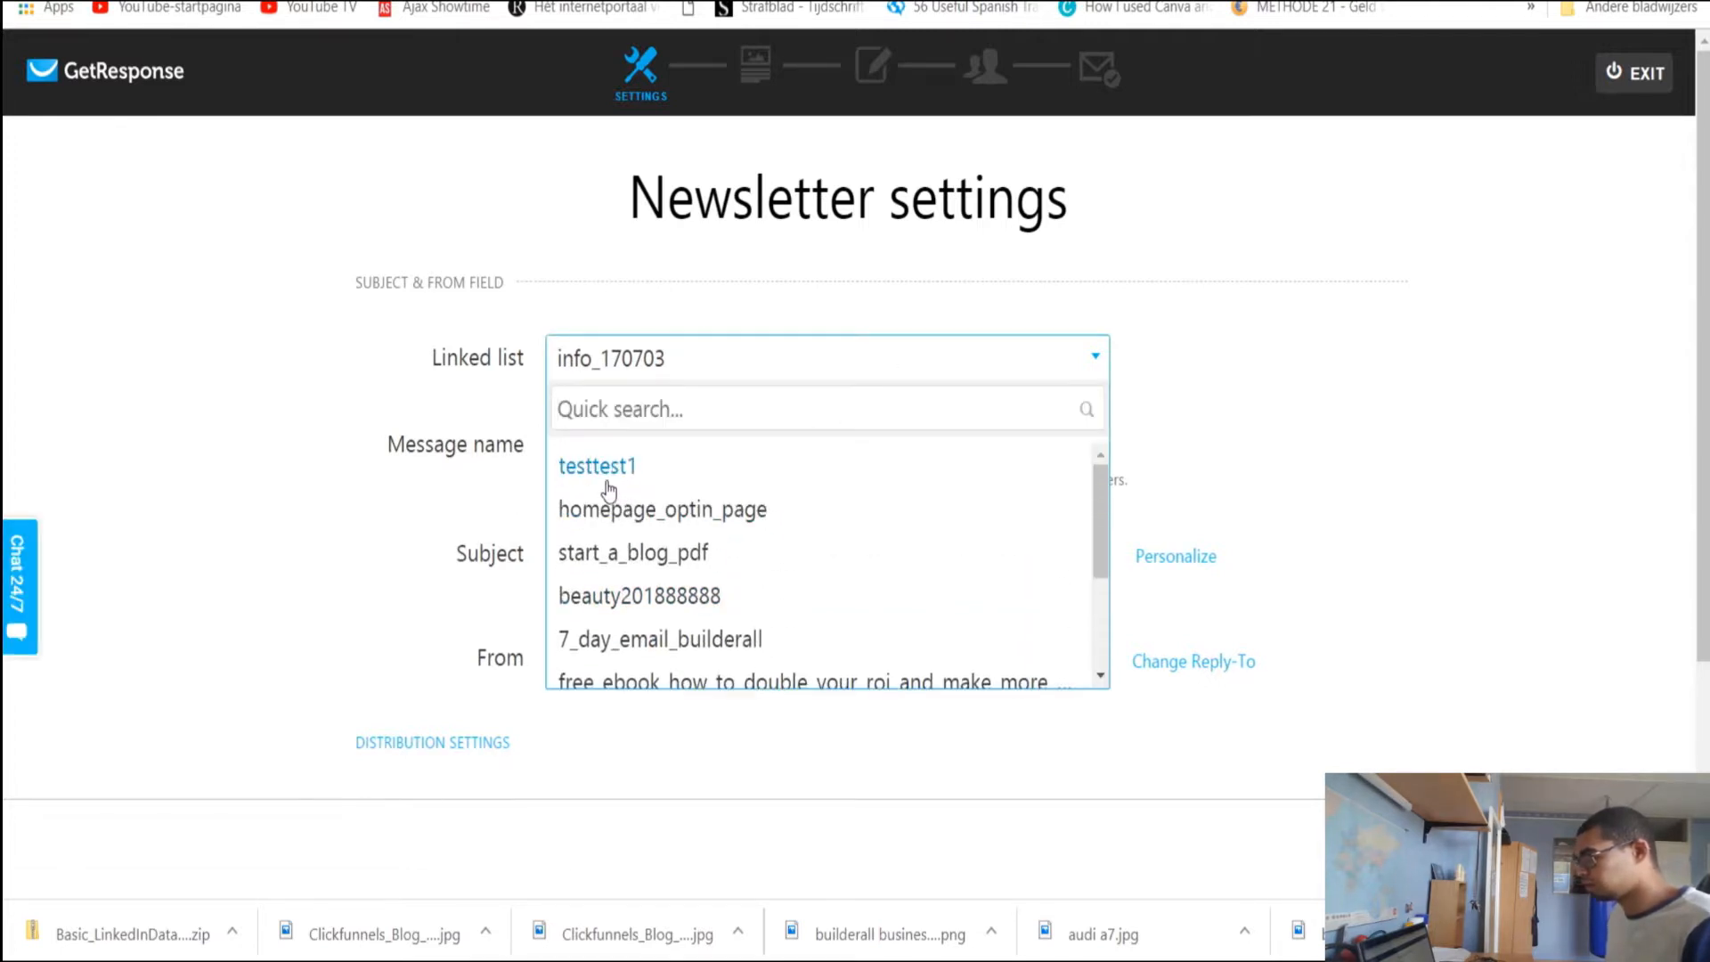
left_click(601, 467)
Name the message 'TEst' and set the subject line to 'test'
left_click(687, 449)
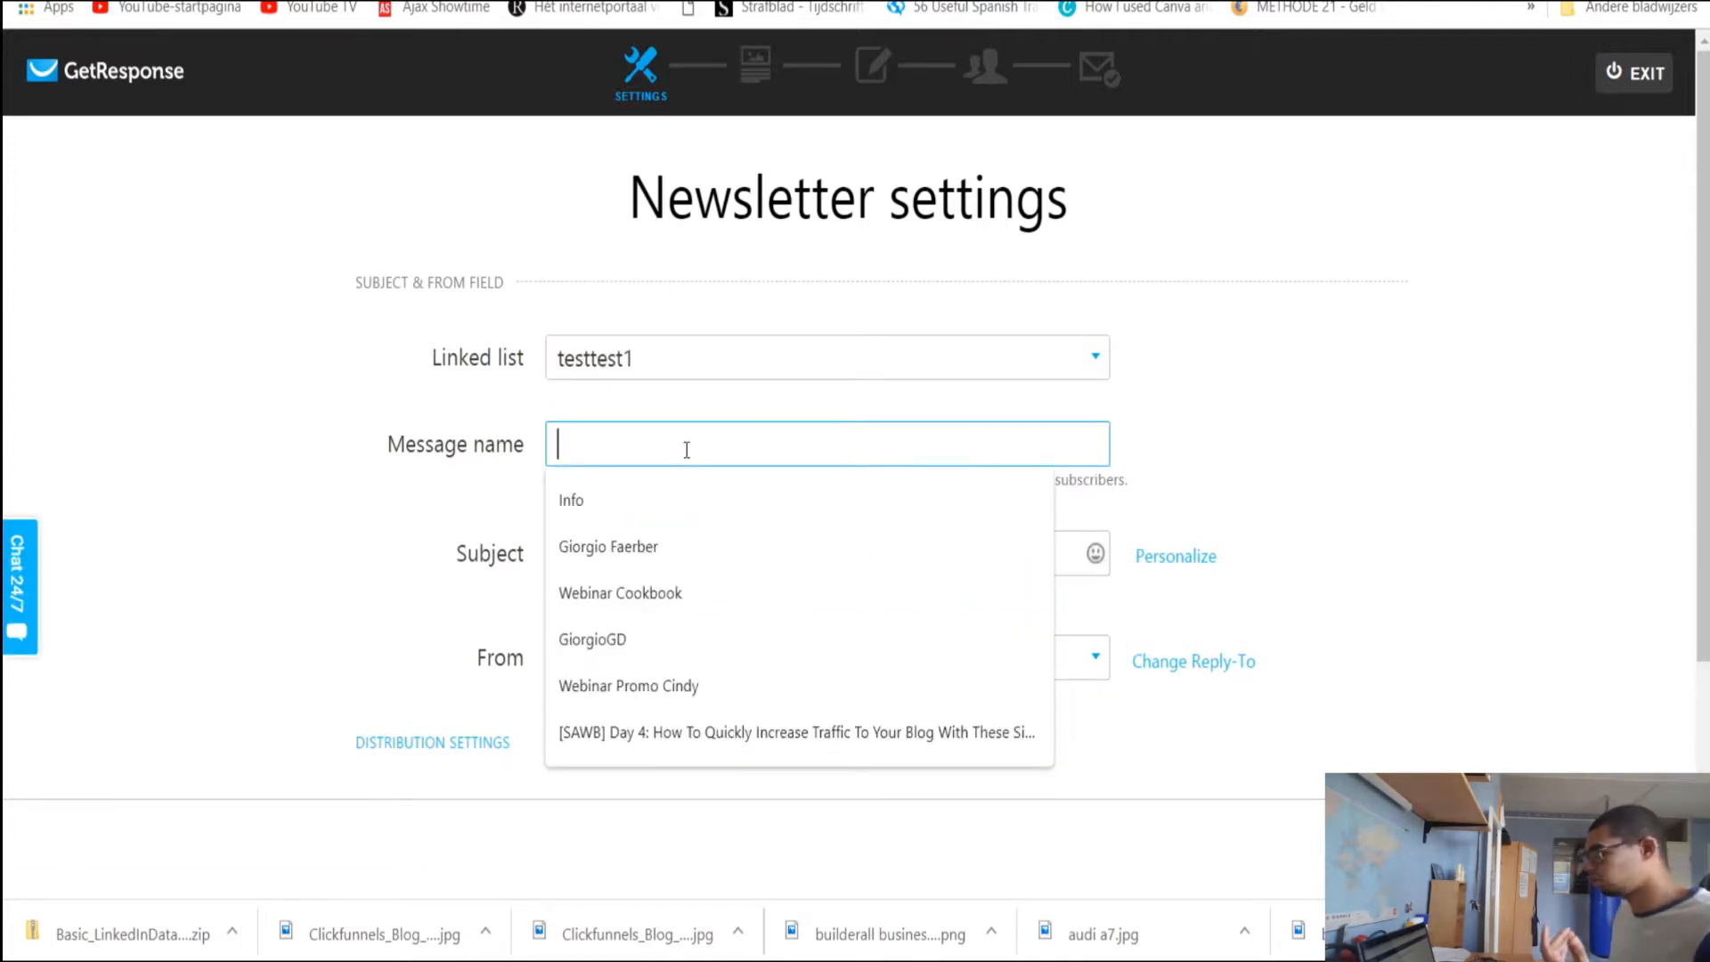
left_click(460, 452)
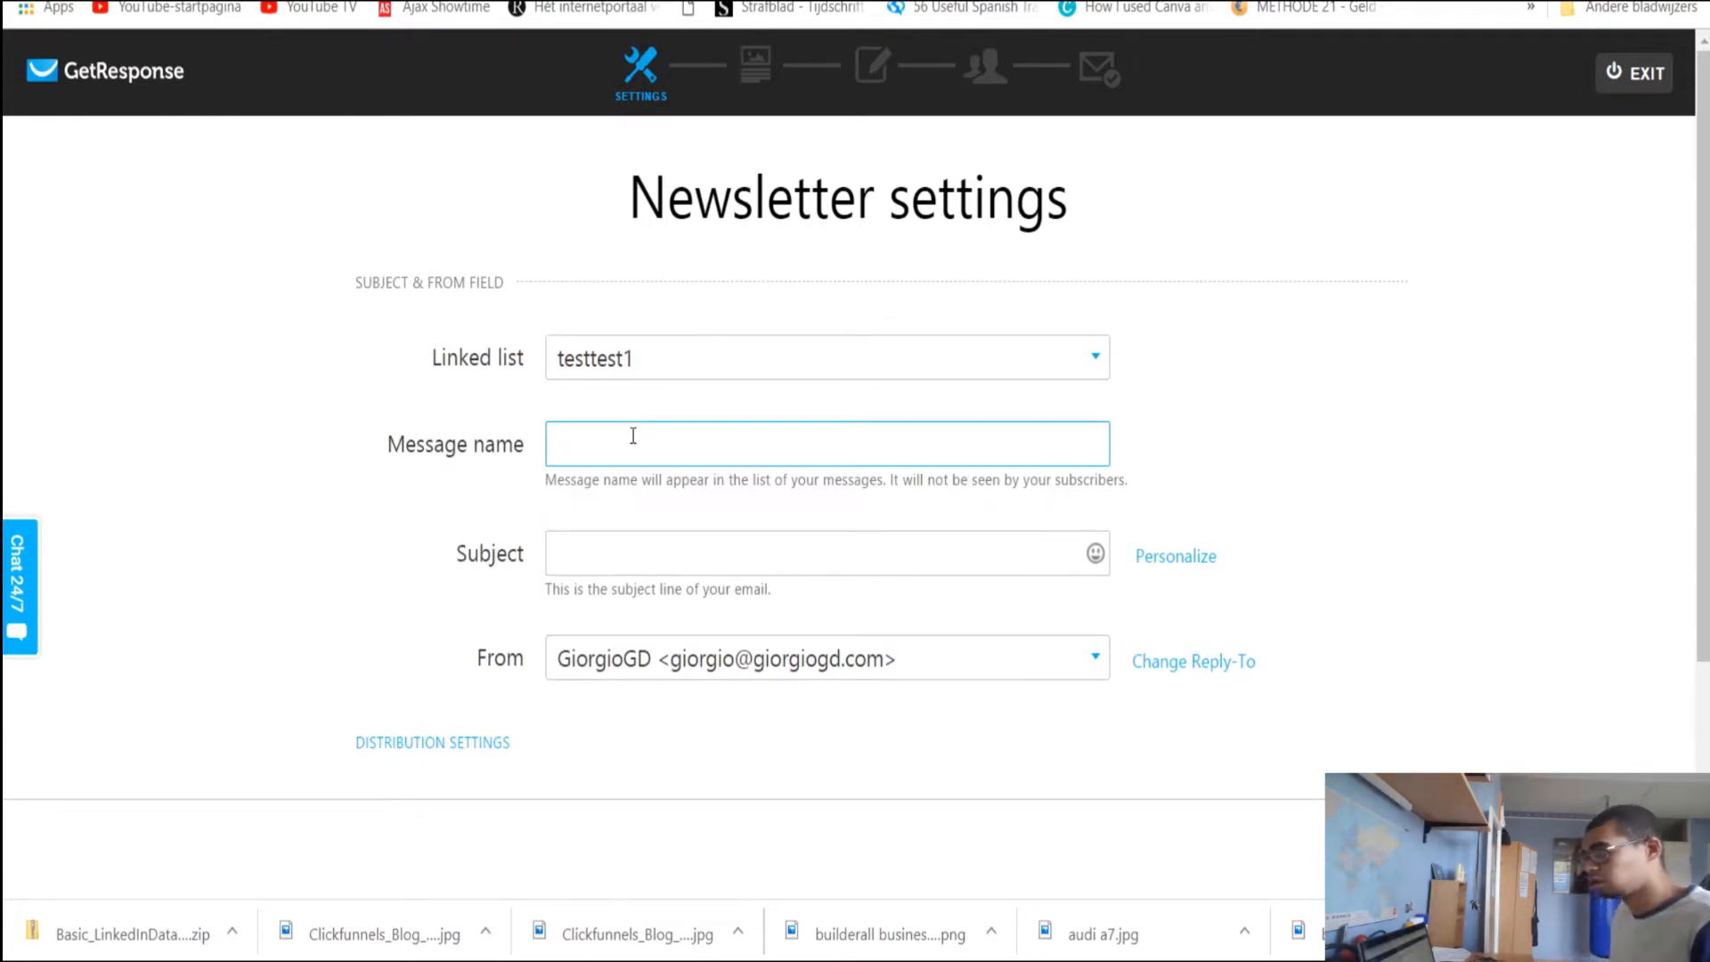
type("test")
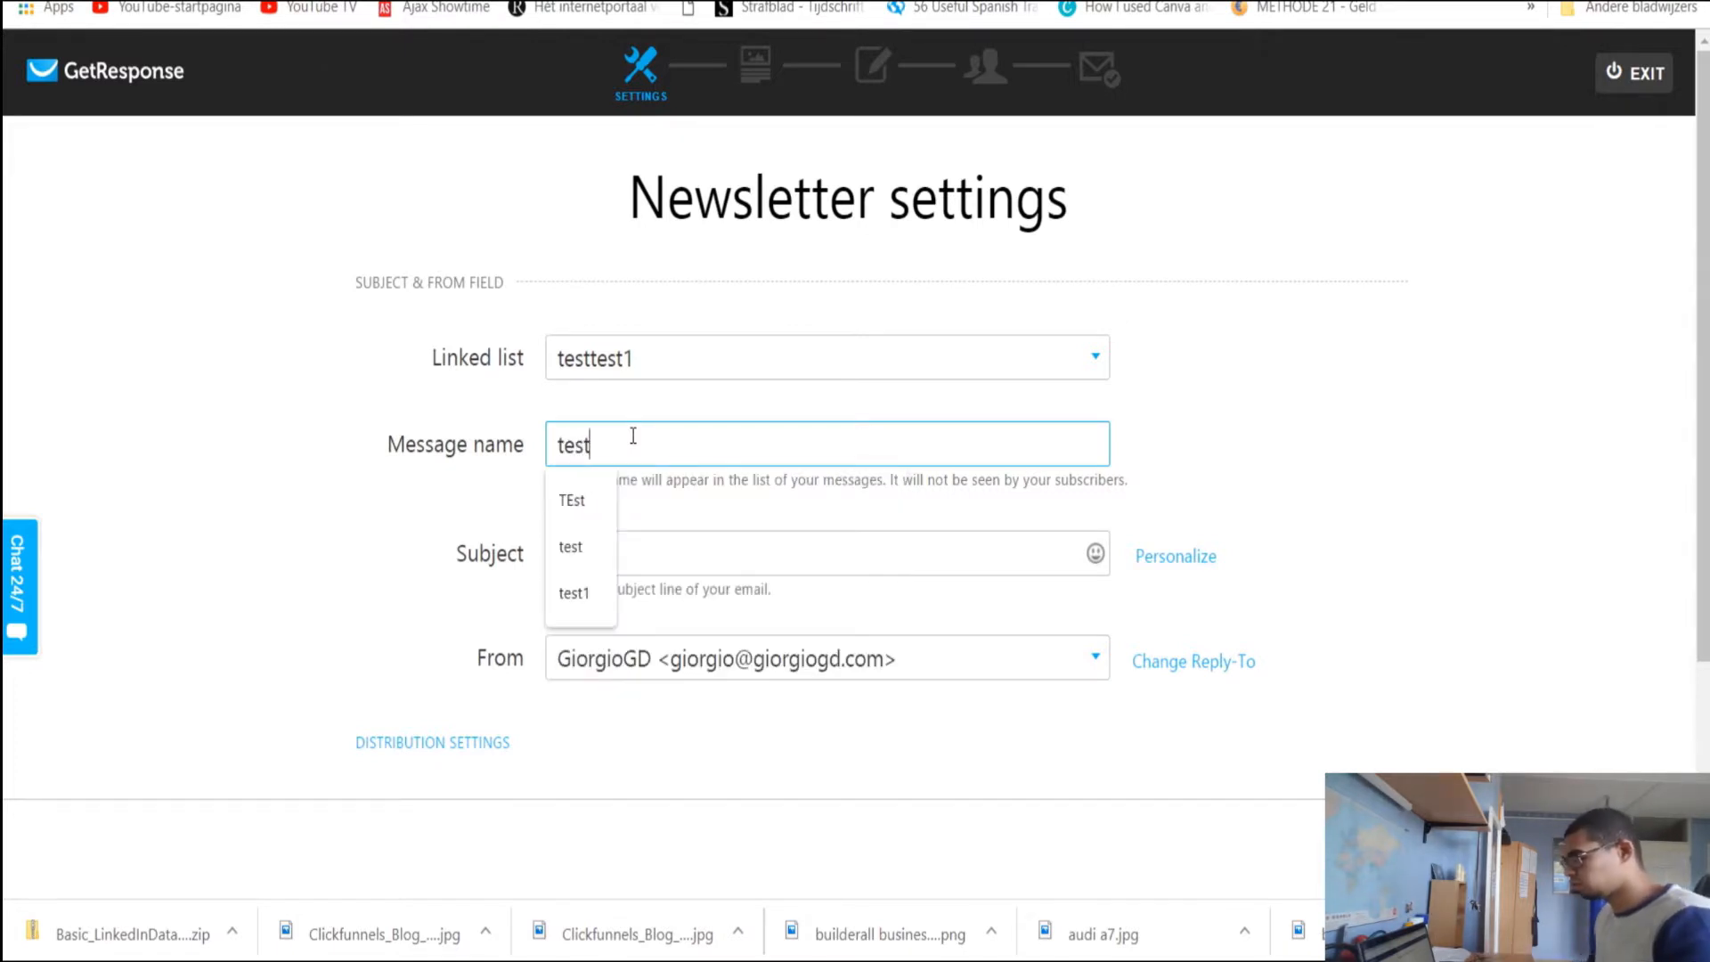
left_click(588, 499)
left_click(597, 545)
type("test")
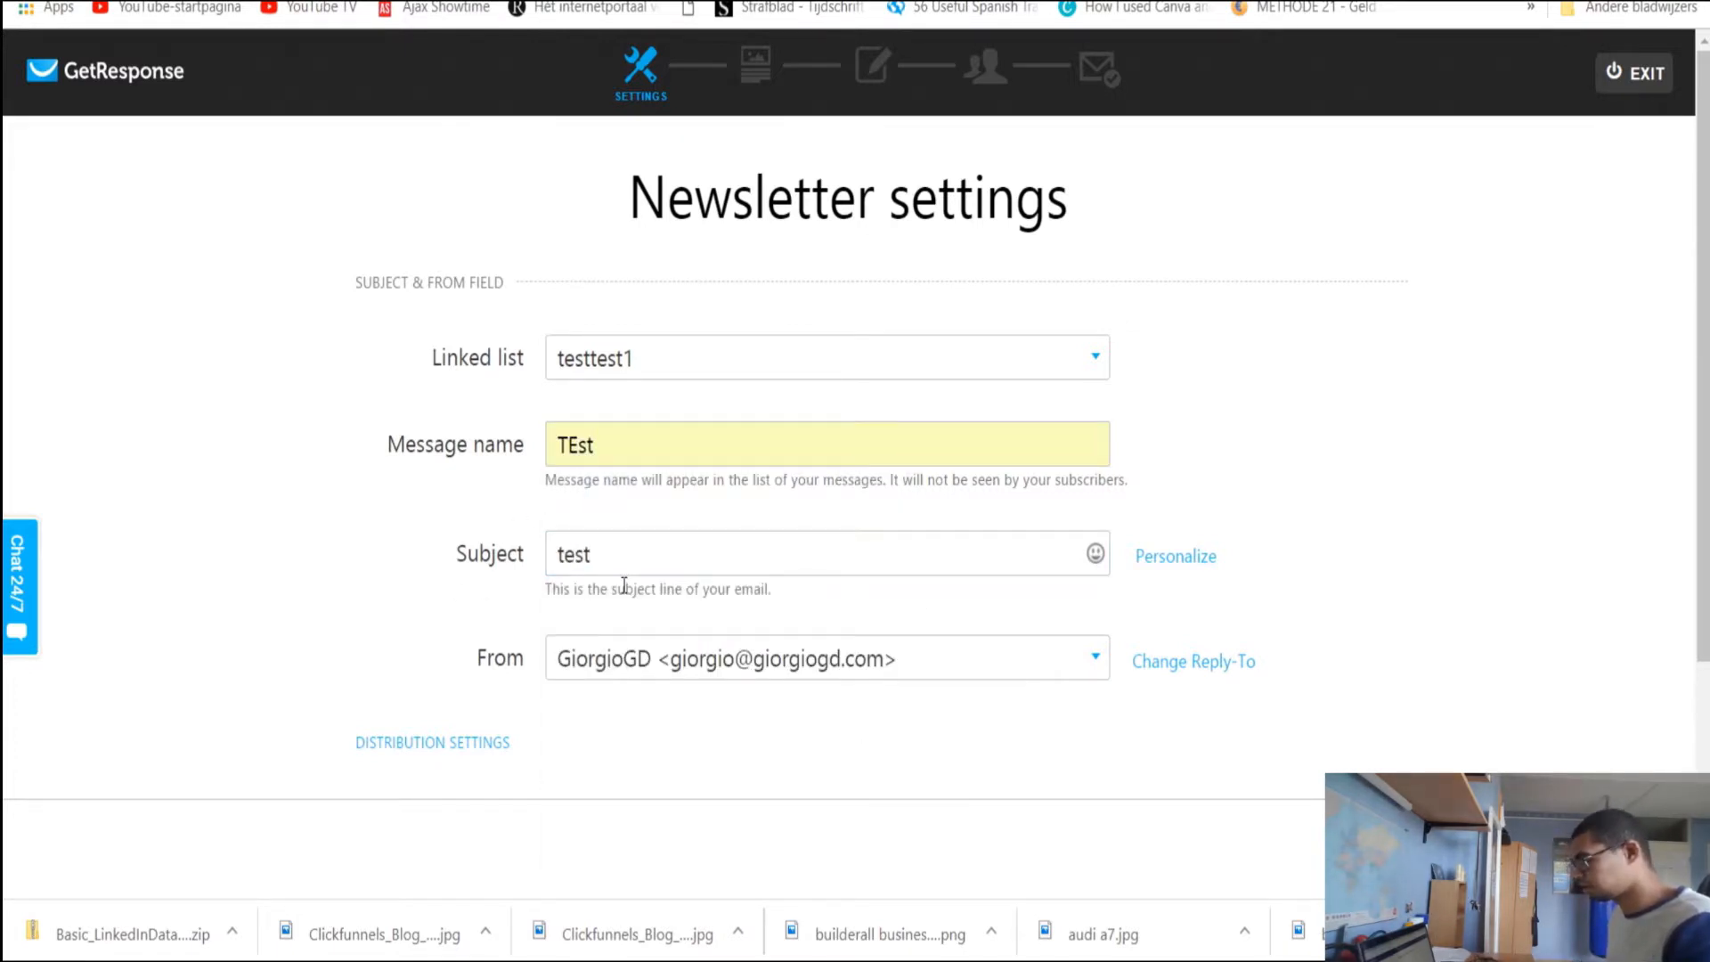
scroll(588, 560, "down", 2)
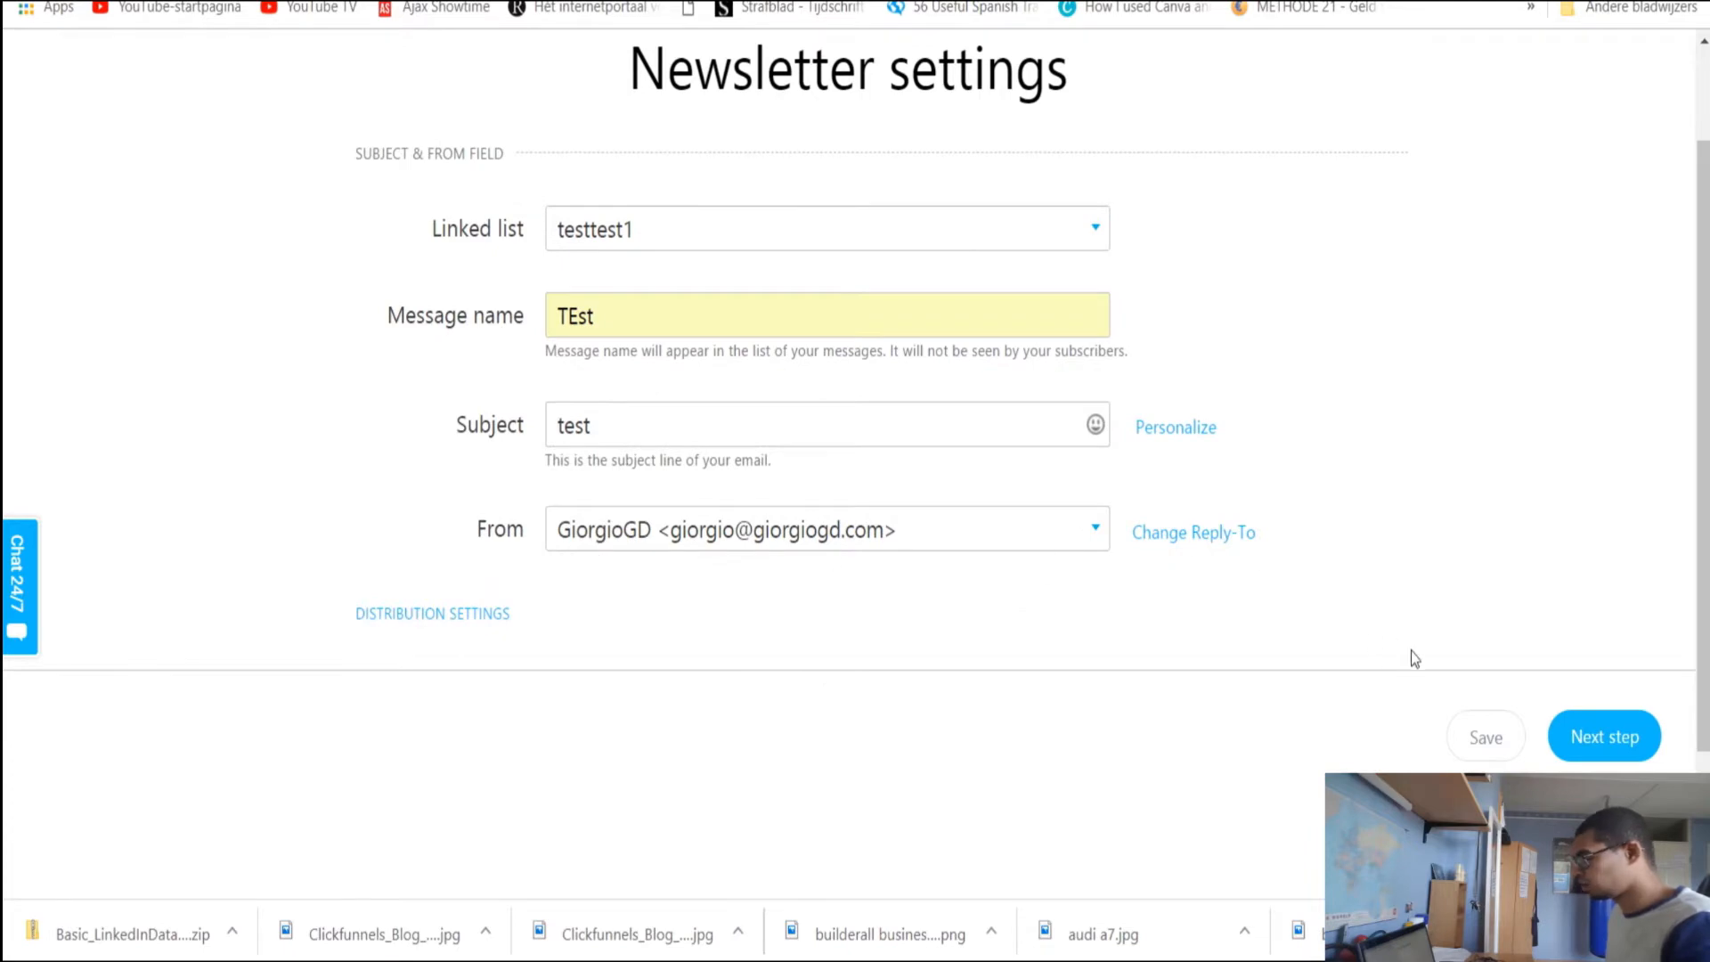
Go to the template step and start from scratch with the Blank template
left_click(1578, 738)
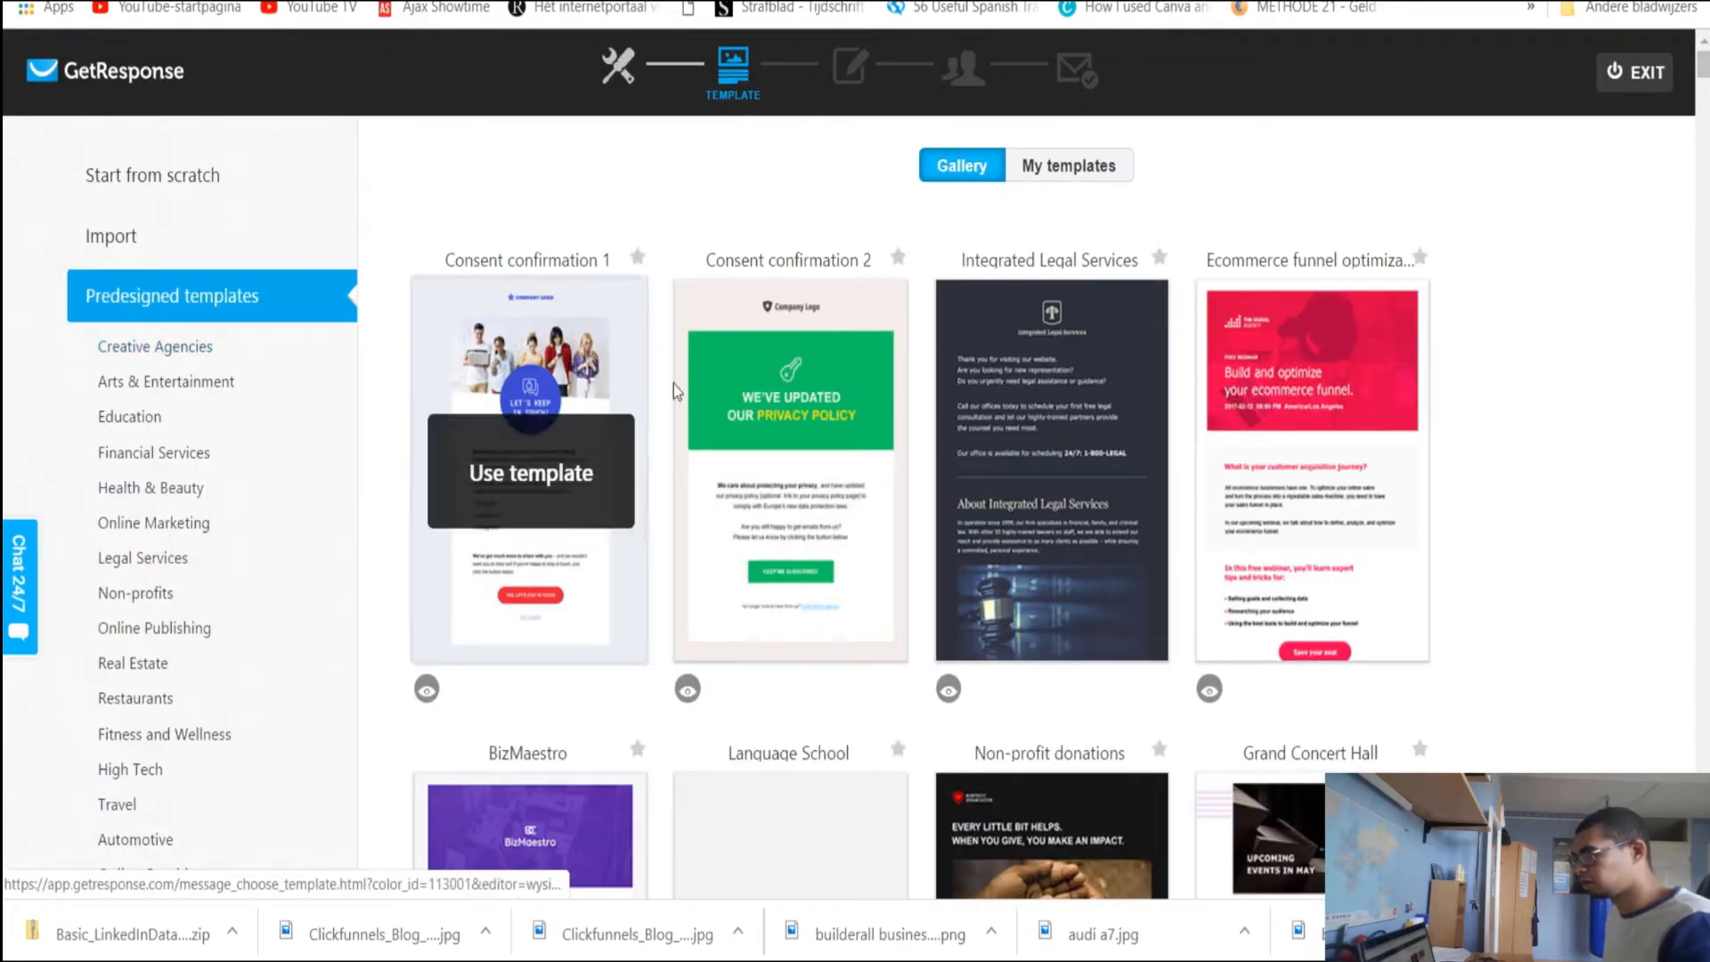
scroll(675, 401, "down", 5)
scroll(675, 401, "up", 5)
left_click(189, 170)
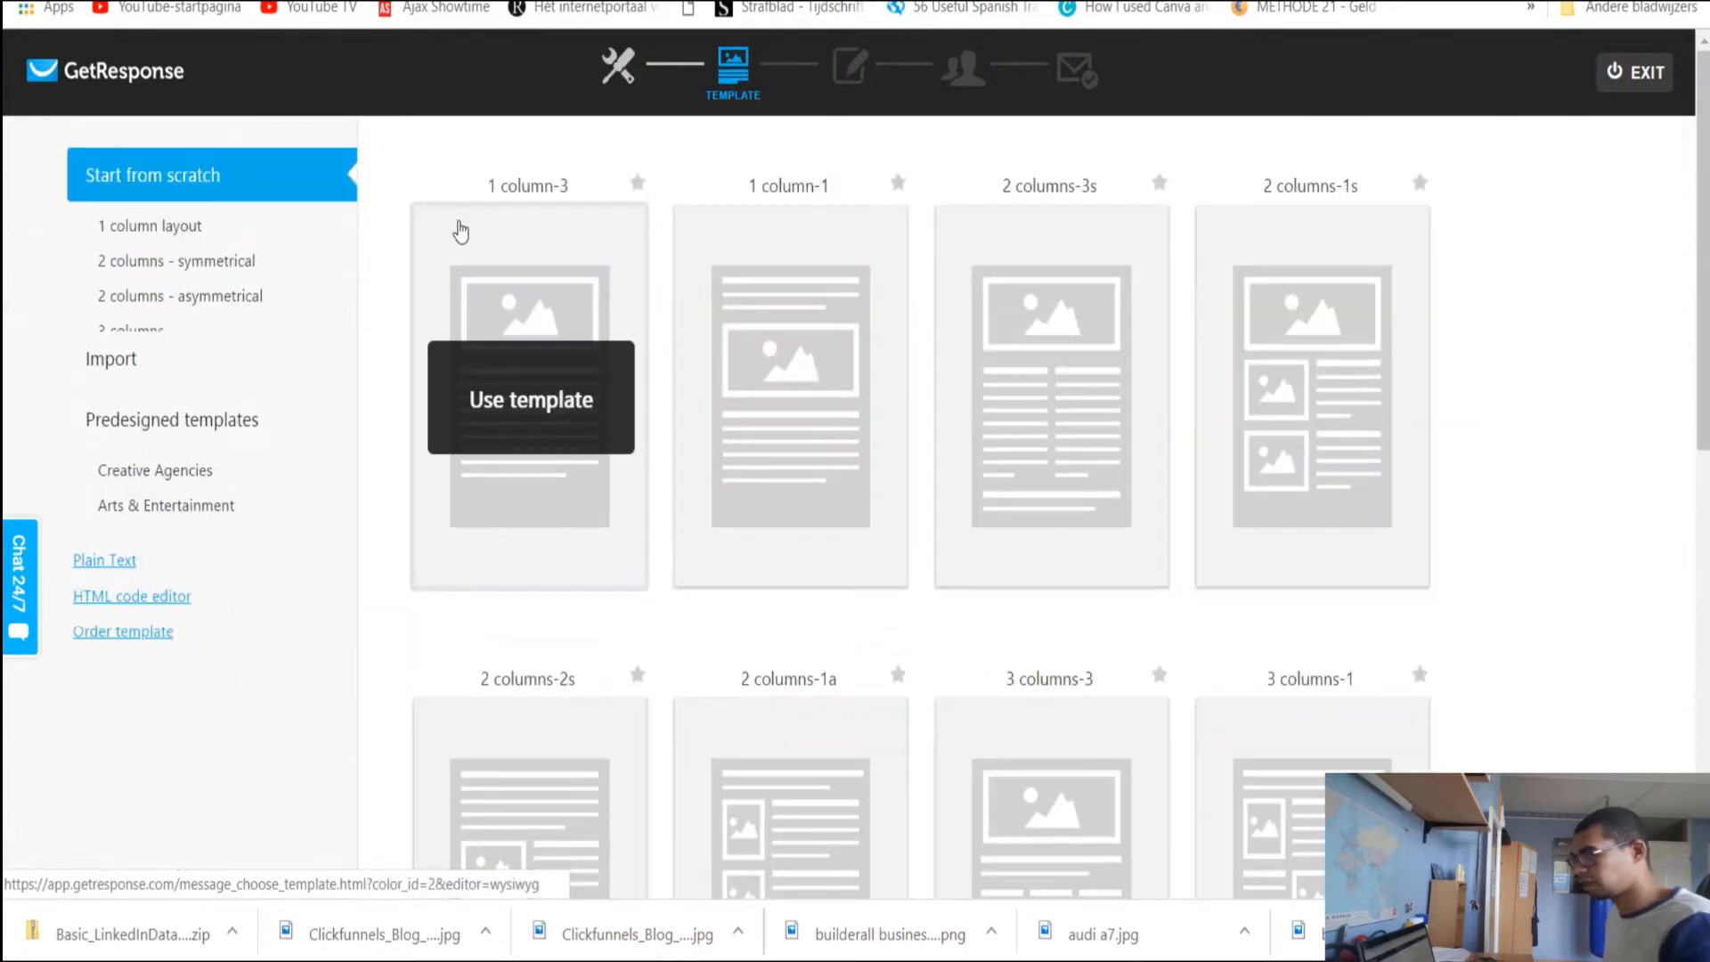
scroll(835, 529, "down", 10)
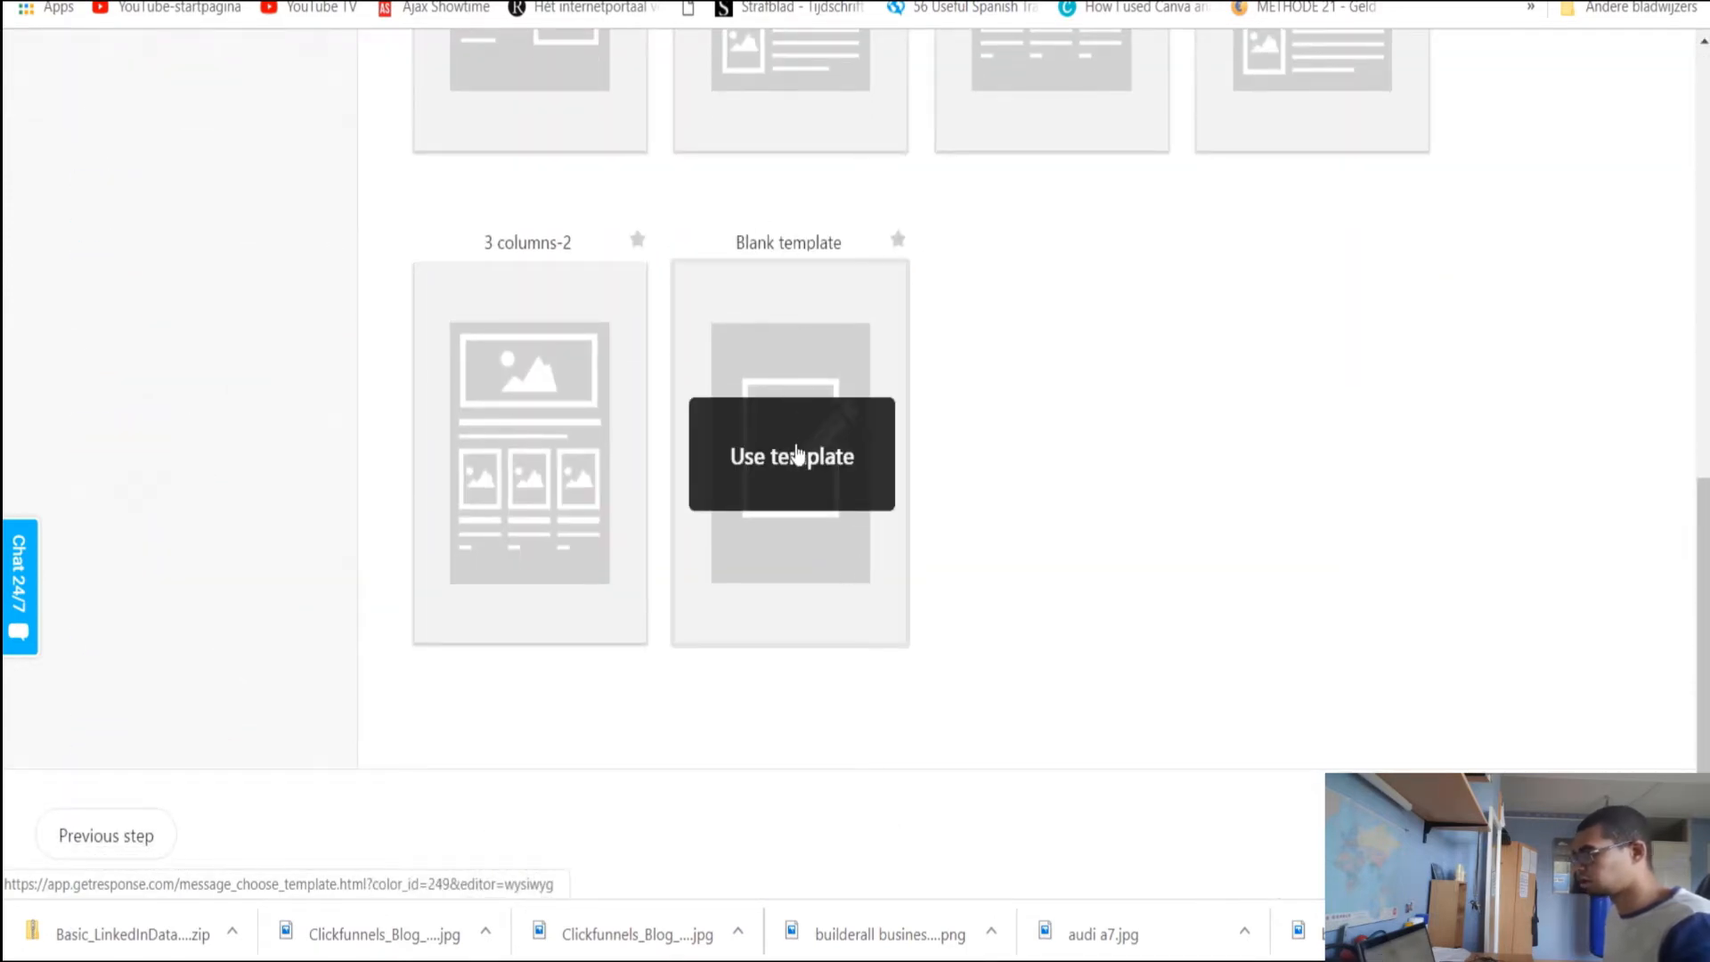
left_click(835, 465)
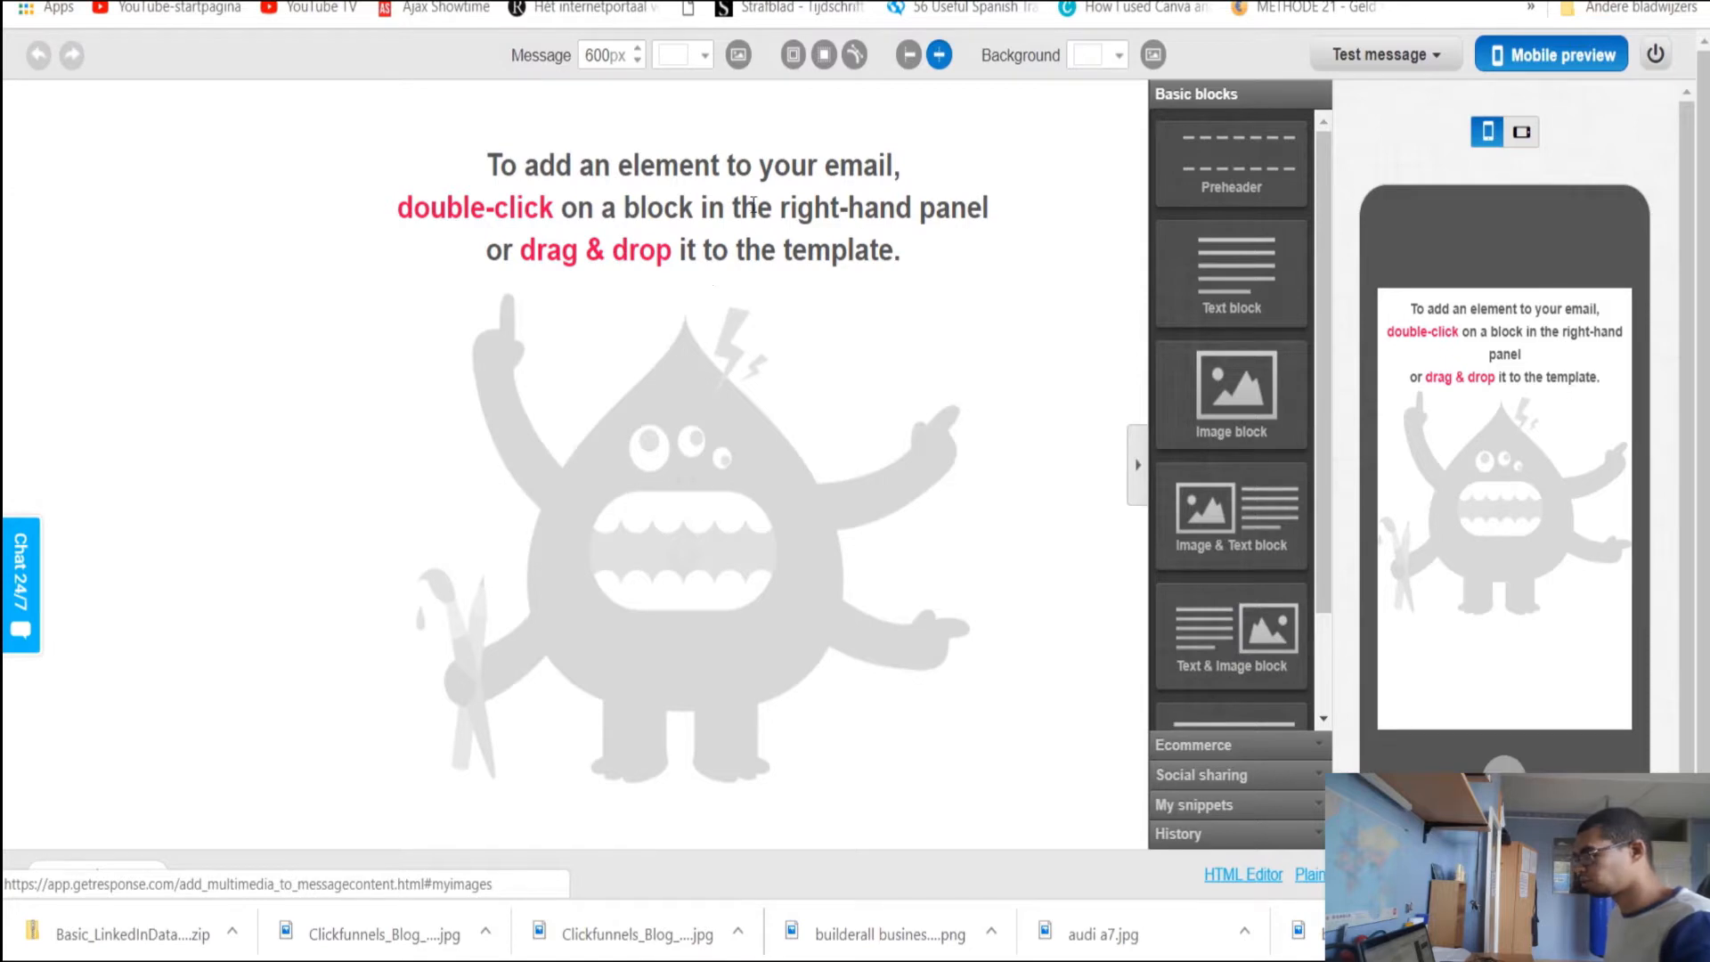
Add a text block to the email and delete its Lorem ipsum placeholder text
double_click(1233, 271)
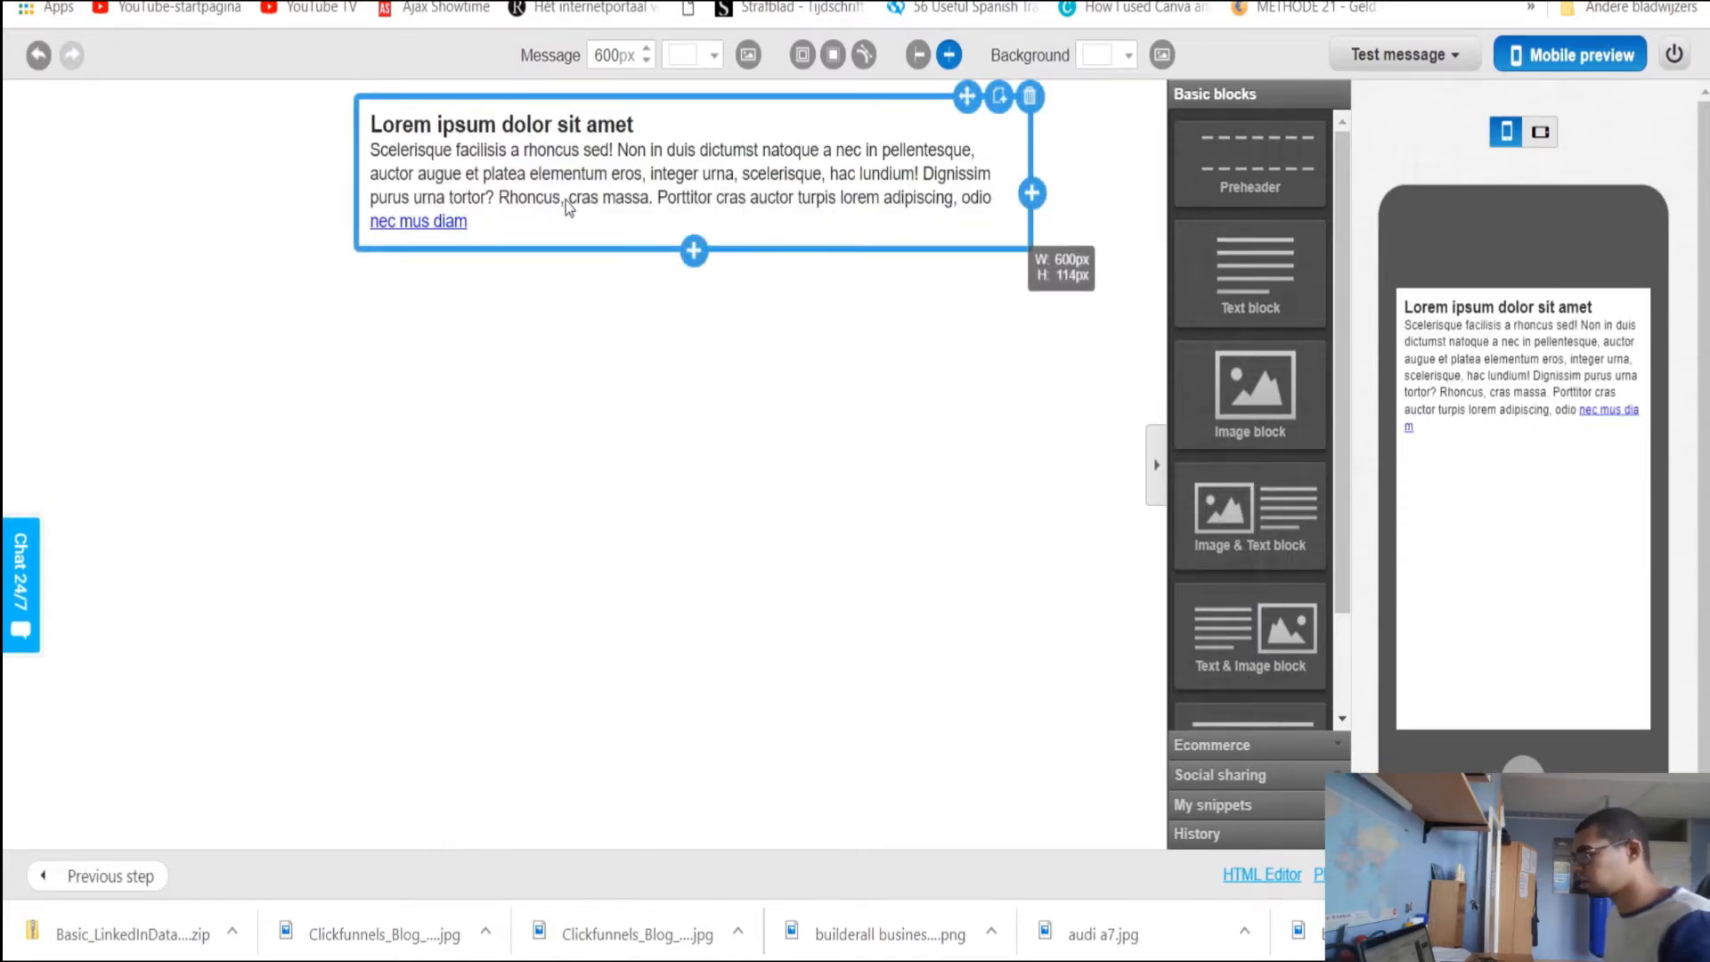
left_click(521, 219)
left_click_drag(508, 222, 345, 109)
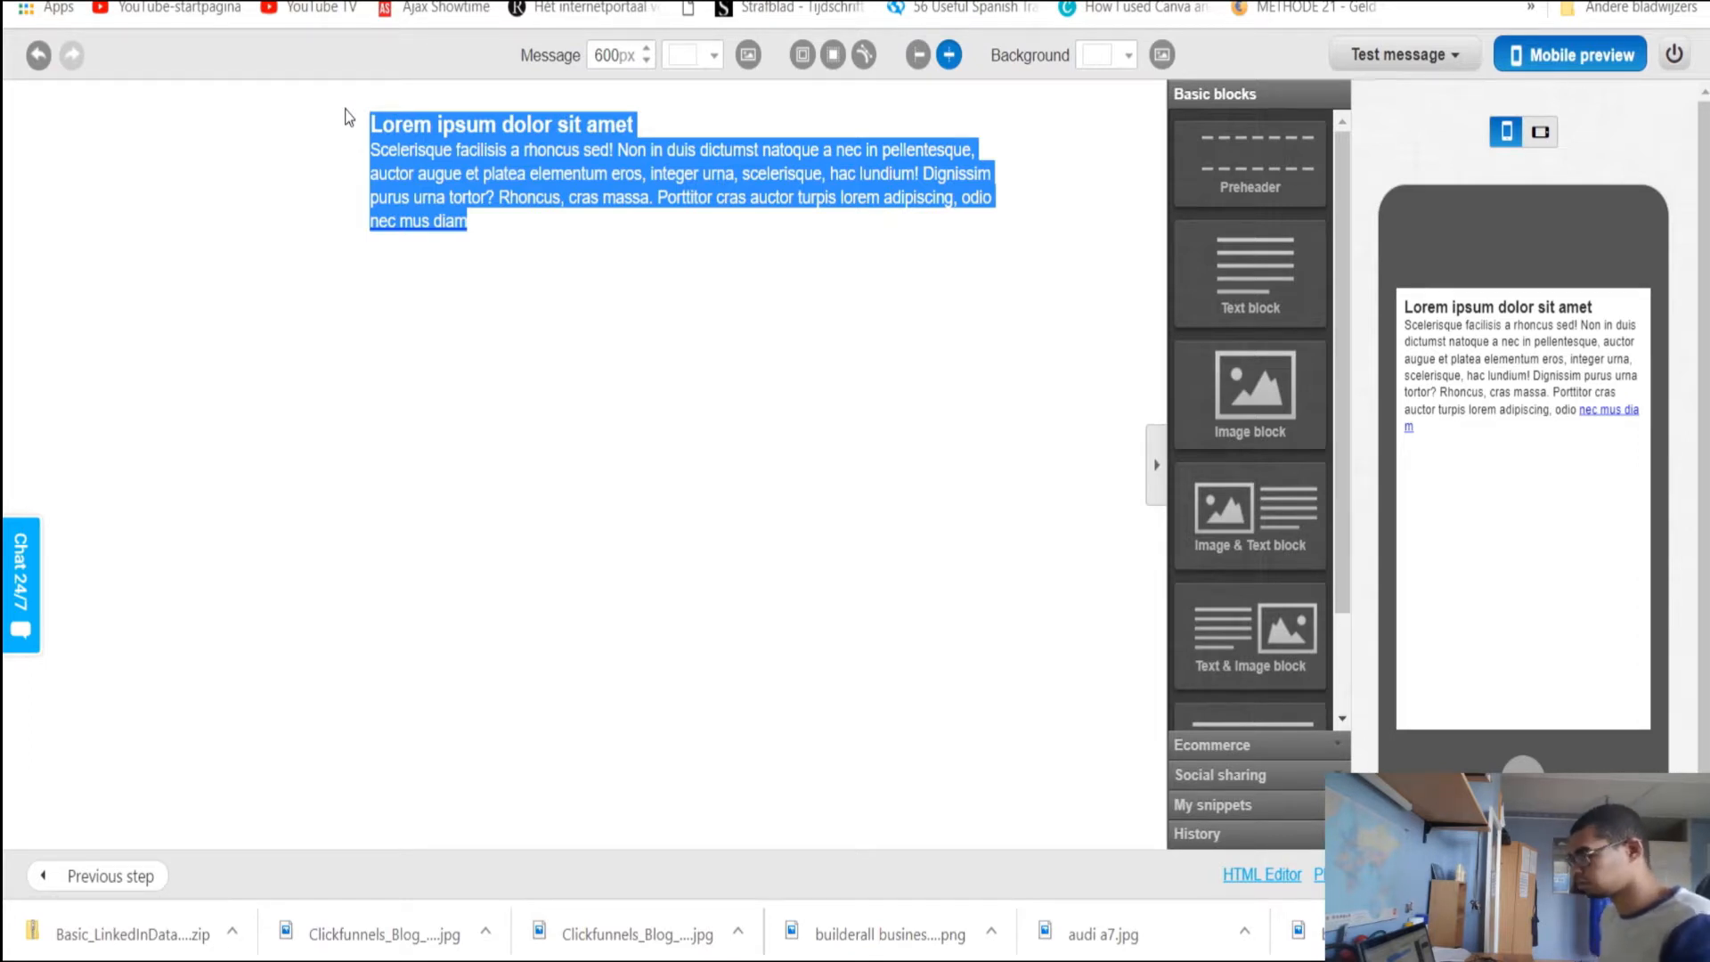
left_click(398, 173)
triple_click(398, 173)
key("BackSpace")
key("BackSpace")
key("BackSpace")
key("BackSpace")
key("BackSpace")
key("BackSpace")
key("BackSpace")
key("BackSpace")
key("BackSpace")
key("BackSpace")
key("BackSpace")
key("BackSpace")
key("BackSpace")
key("BackSpace")
key("BackSpace")
key("BackSpace")
key("BackSpace")
key("BackSpace")
key("BackSpace")
key("BackSpace")
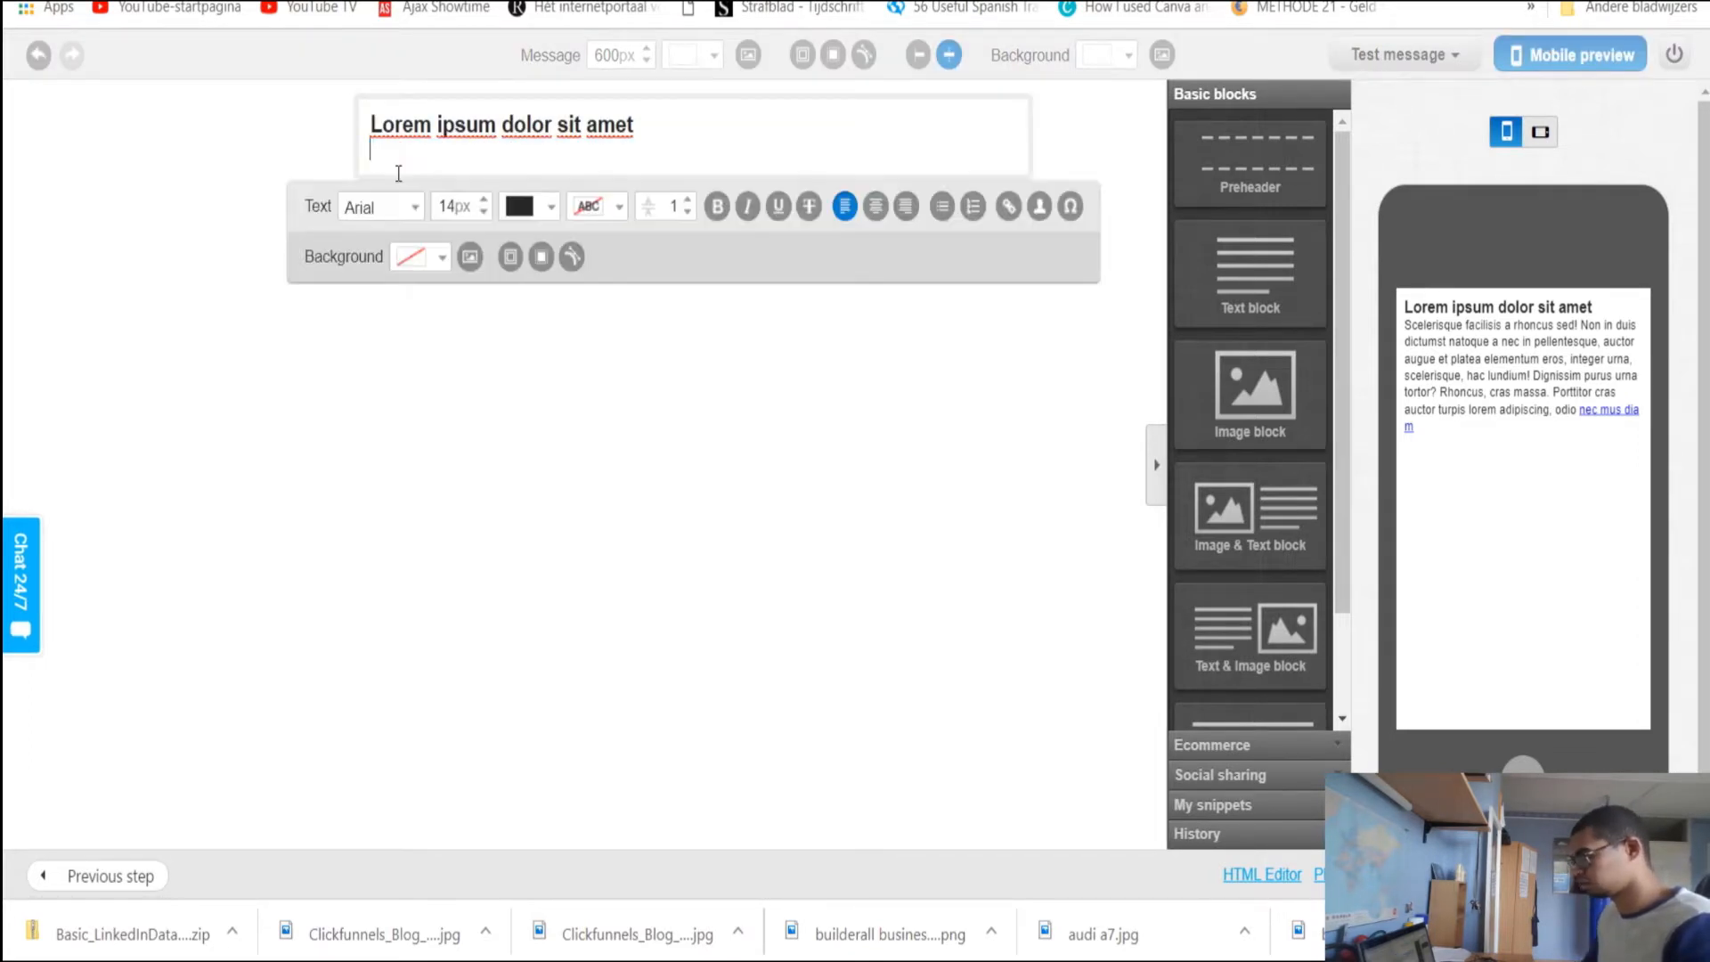
Type a greeting line with the sender's name, then a second line 'teststset stests'
type("H")
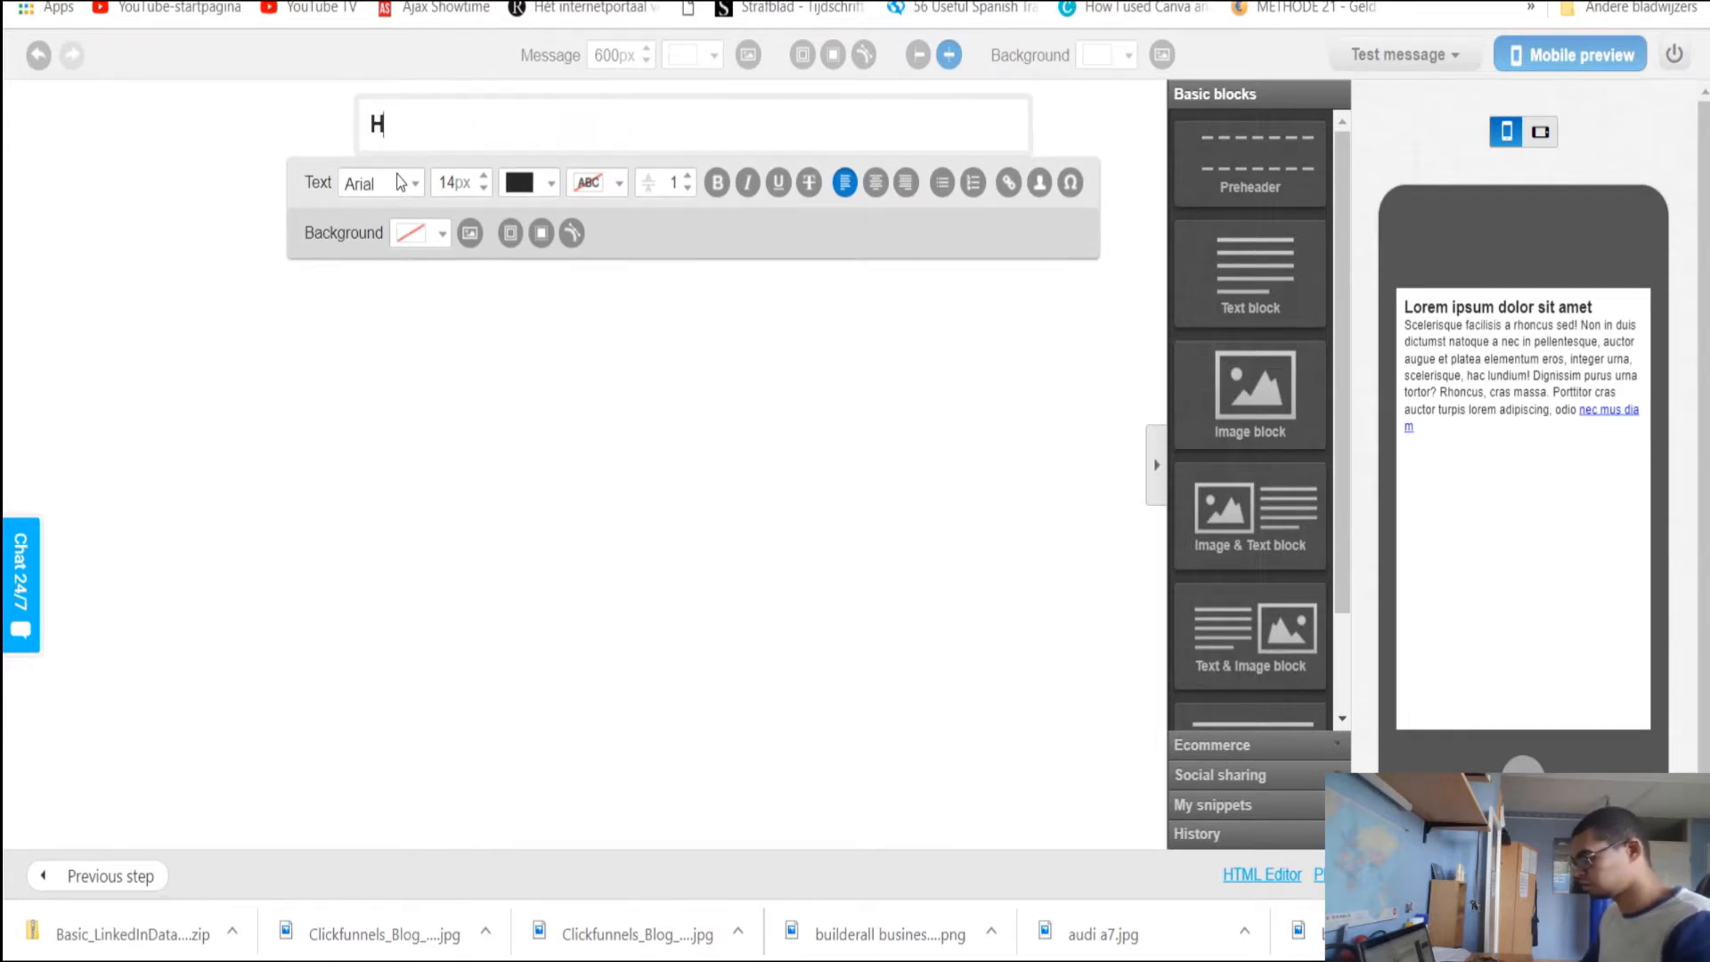
type("er Gior")
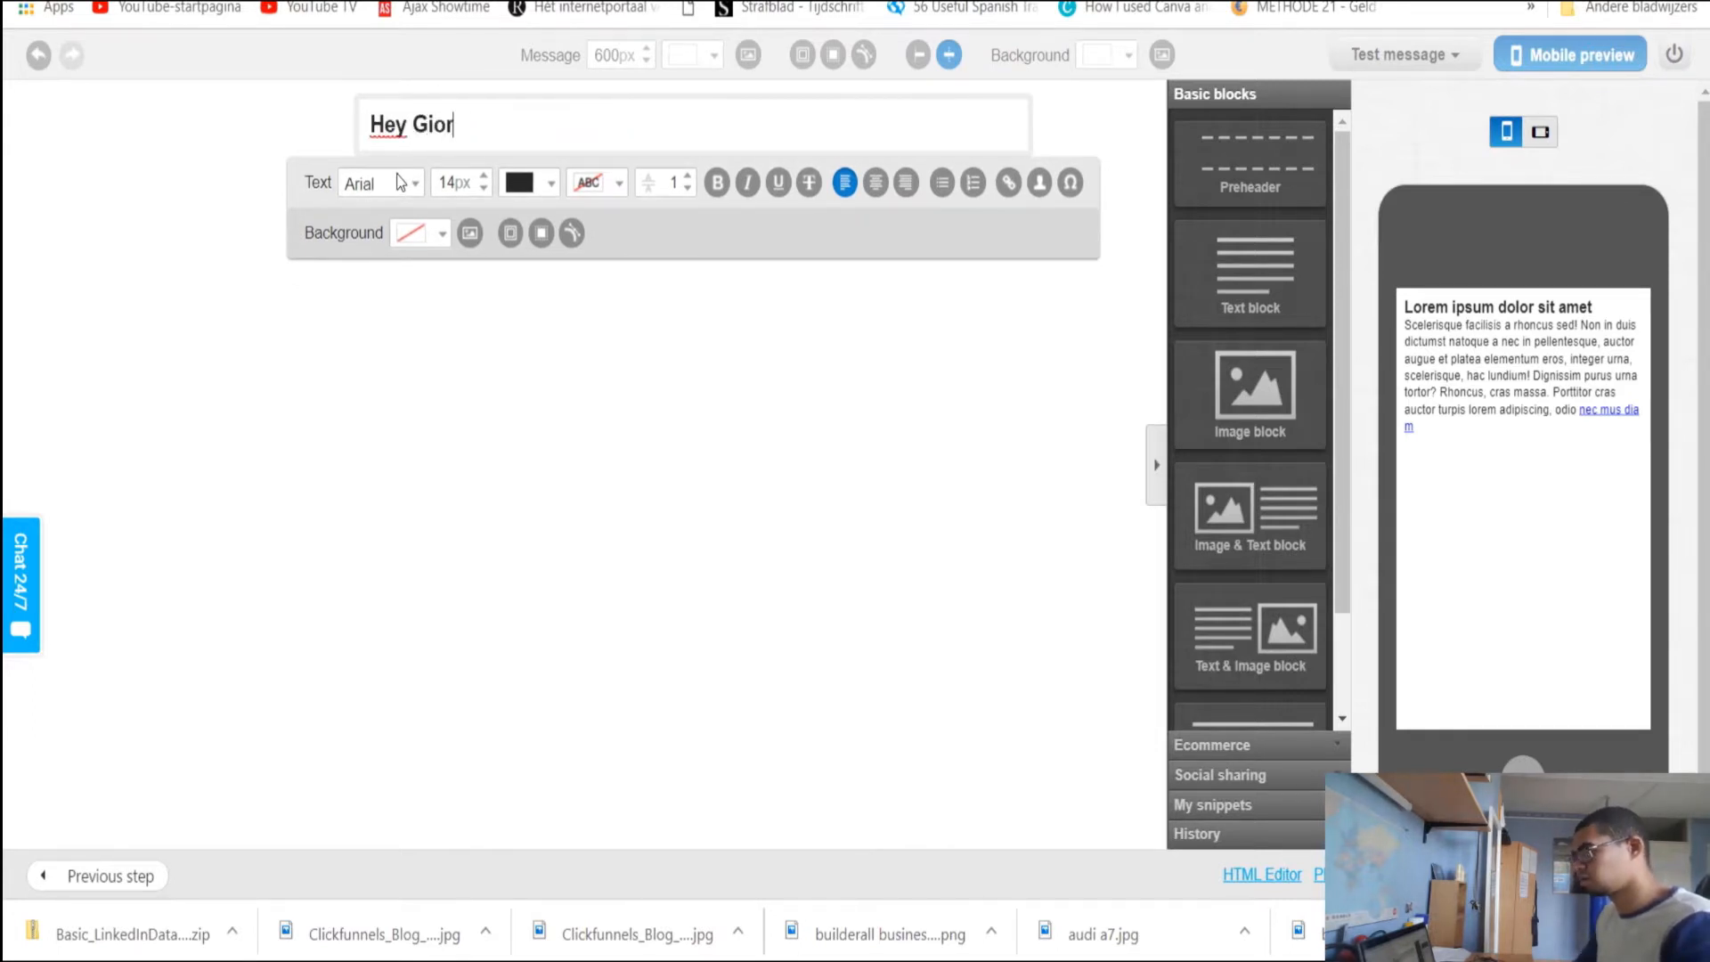
type("gio here,")
key("Return")
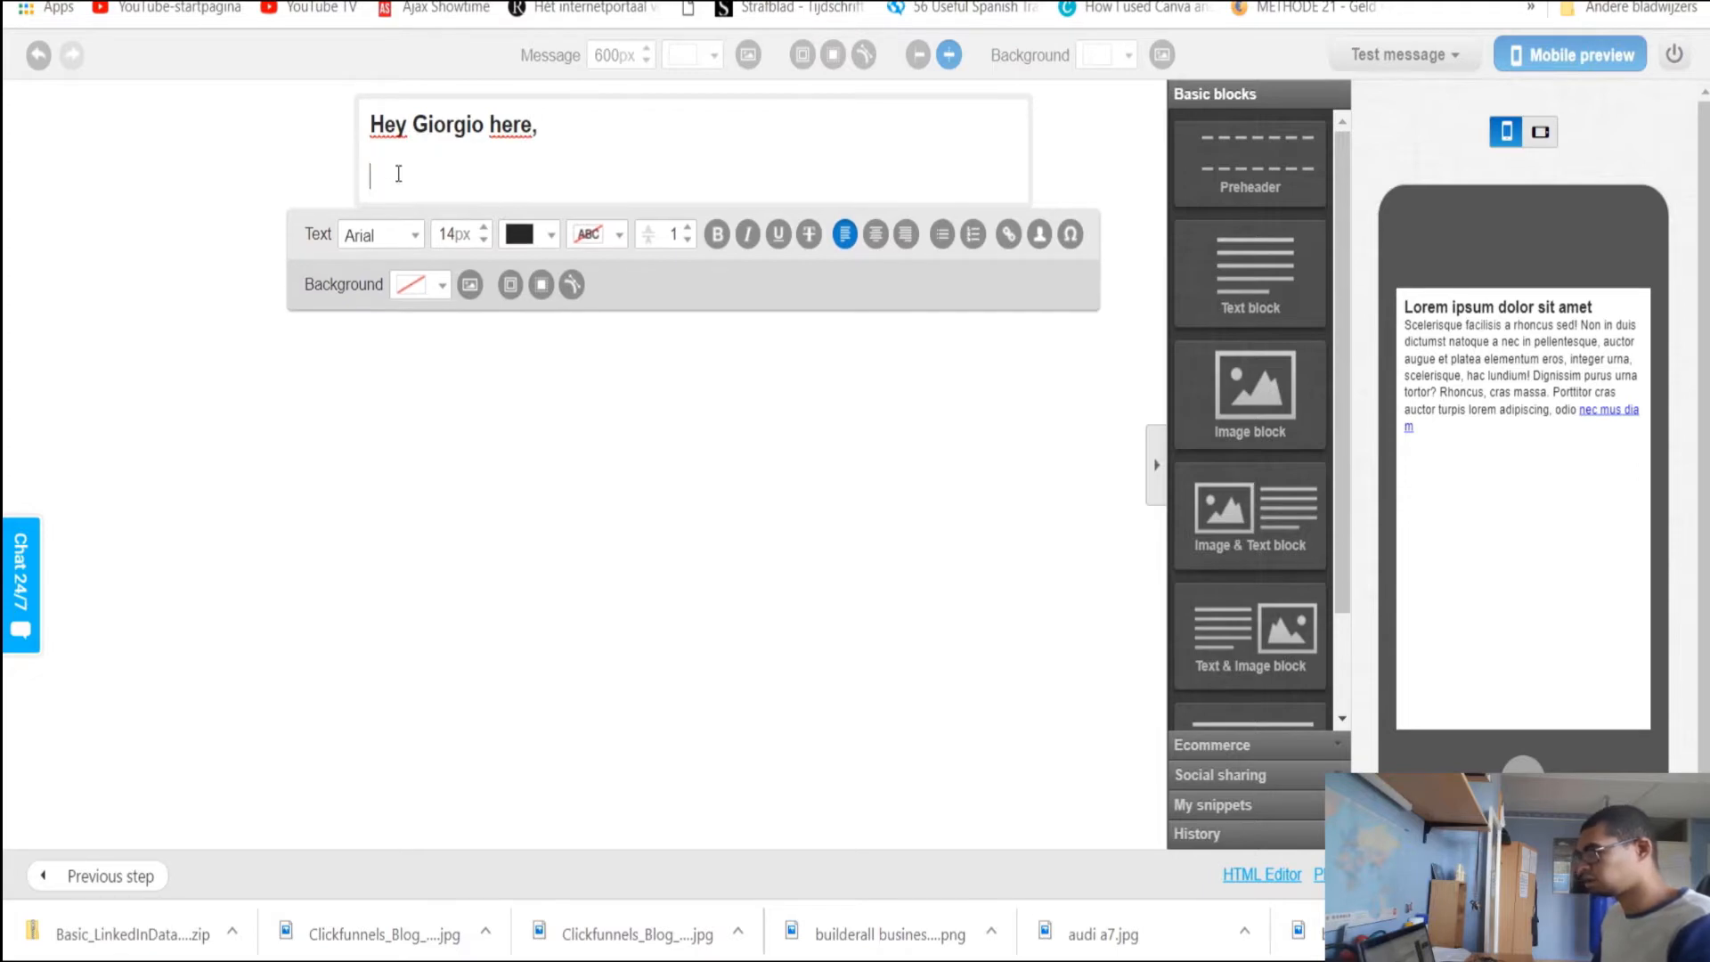
type("teststset stests")
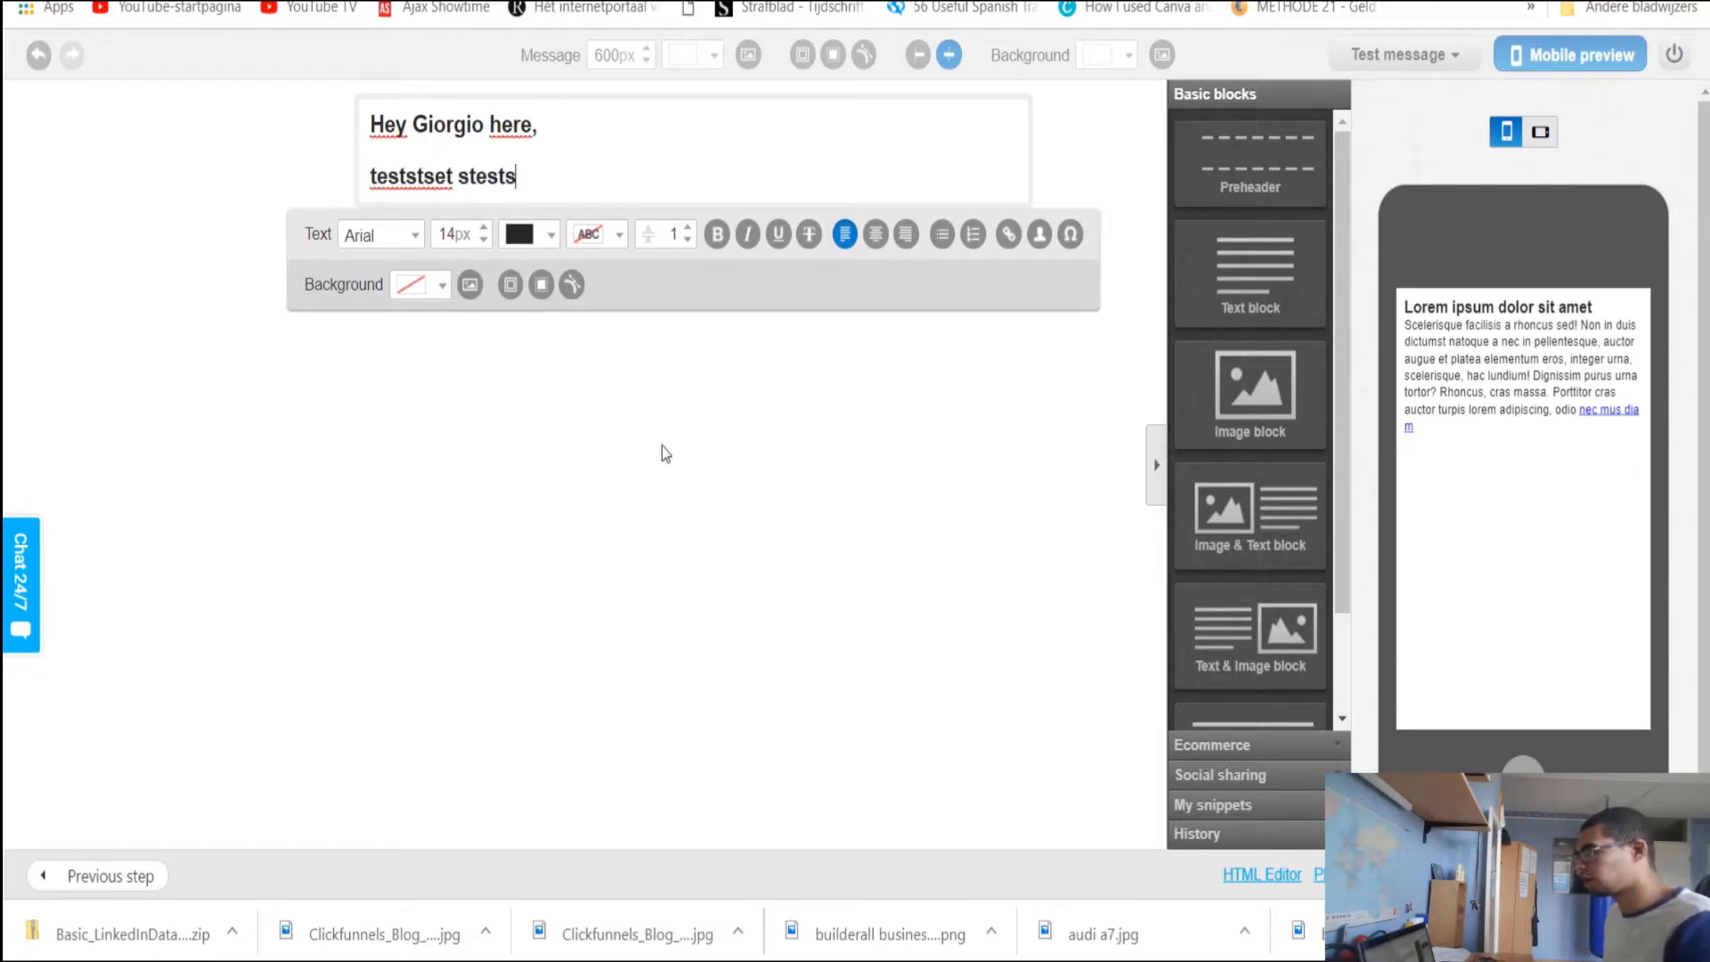
left_click(591, 144)
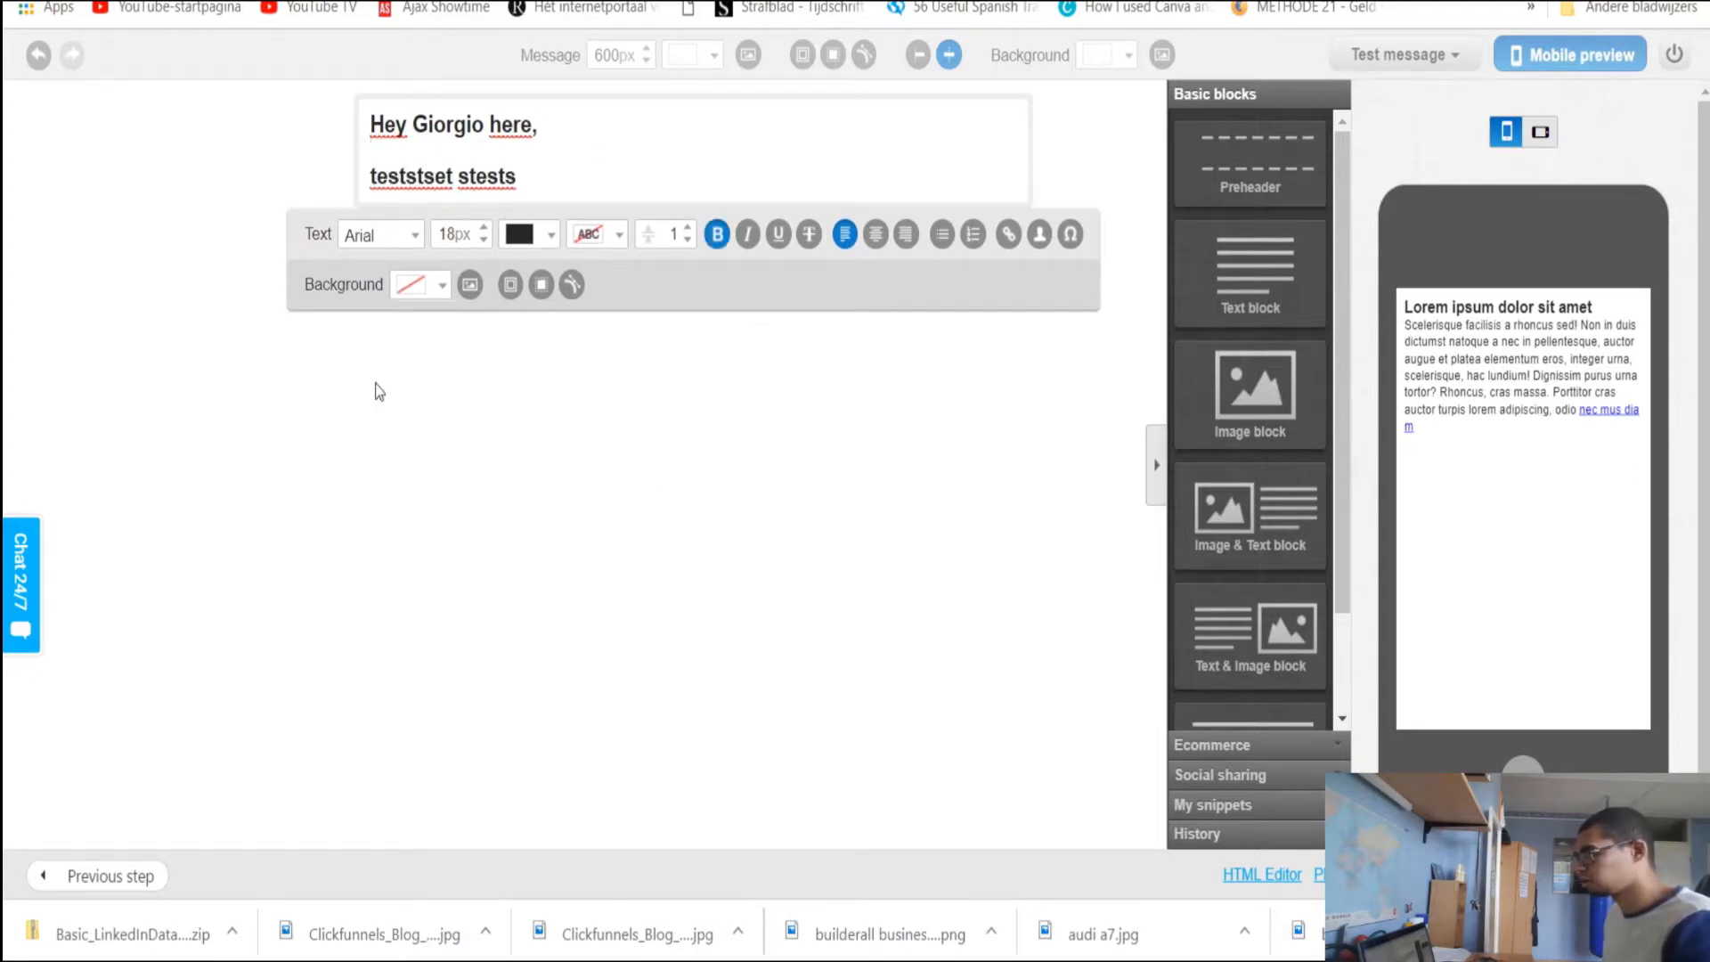
left_click(301, 160)
left_click(402, 149)
Left-align the message content and add the extra test text 'sfsfsdfsdf'
left_click(918, 55)
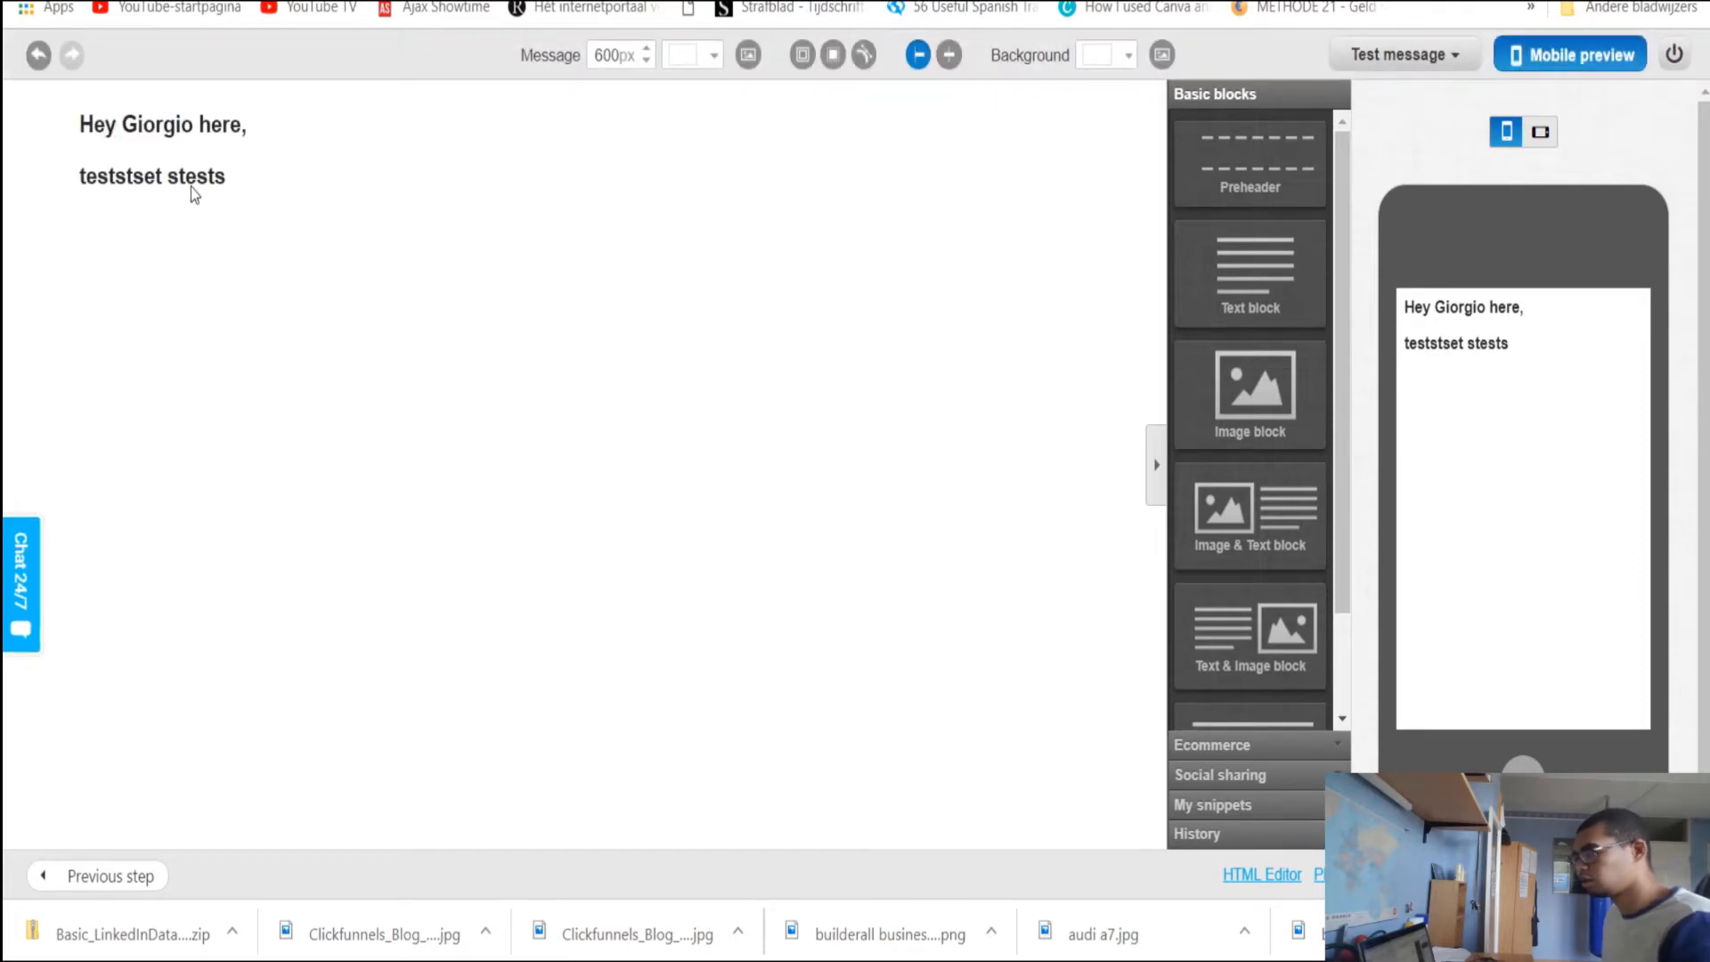
left_click(253, 177)
type("sfsfsdfsdf")
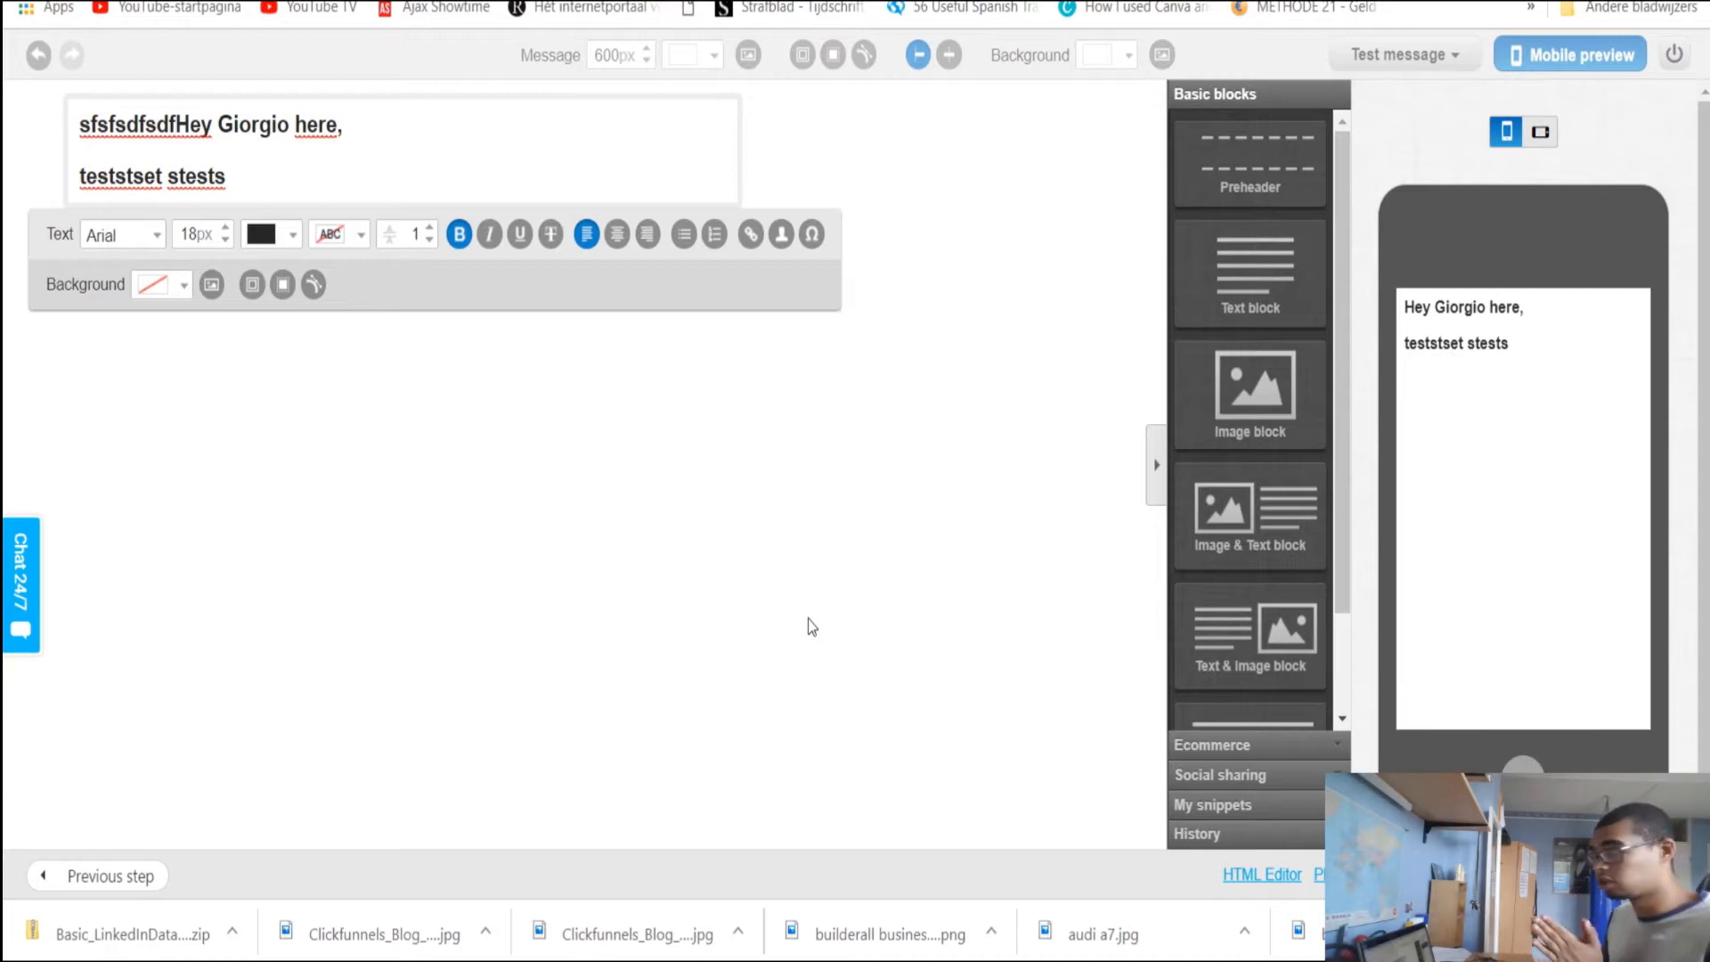
left_click(937, 317)
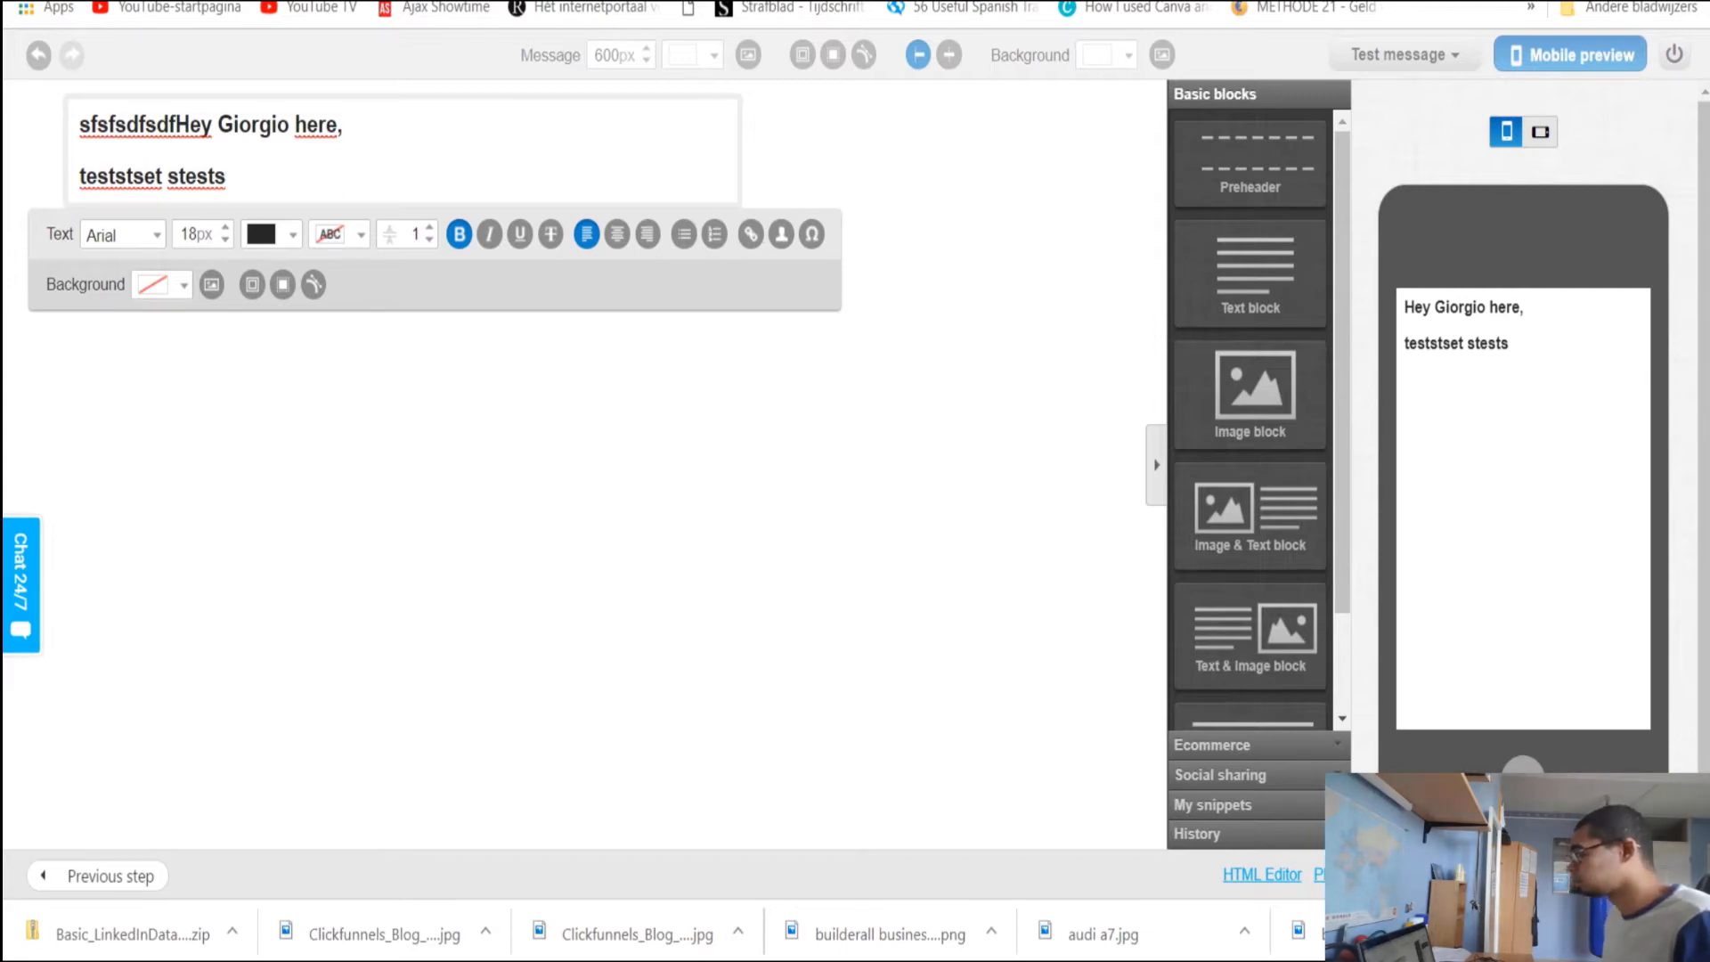
left_click(979, 2)
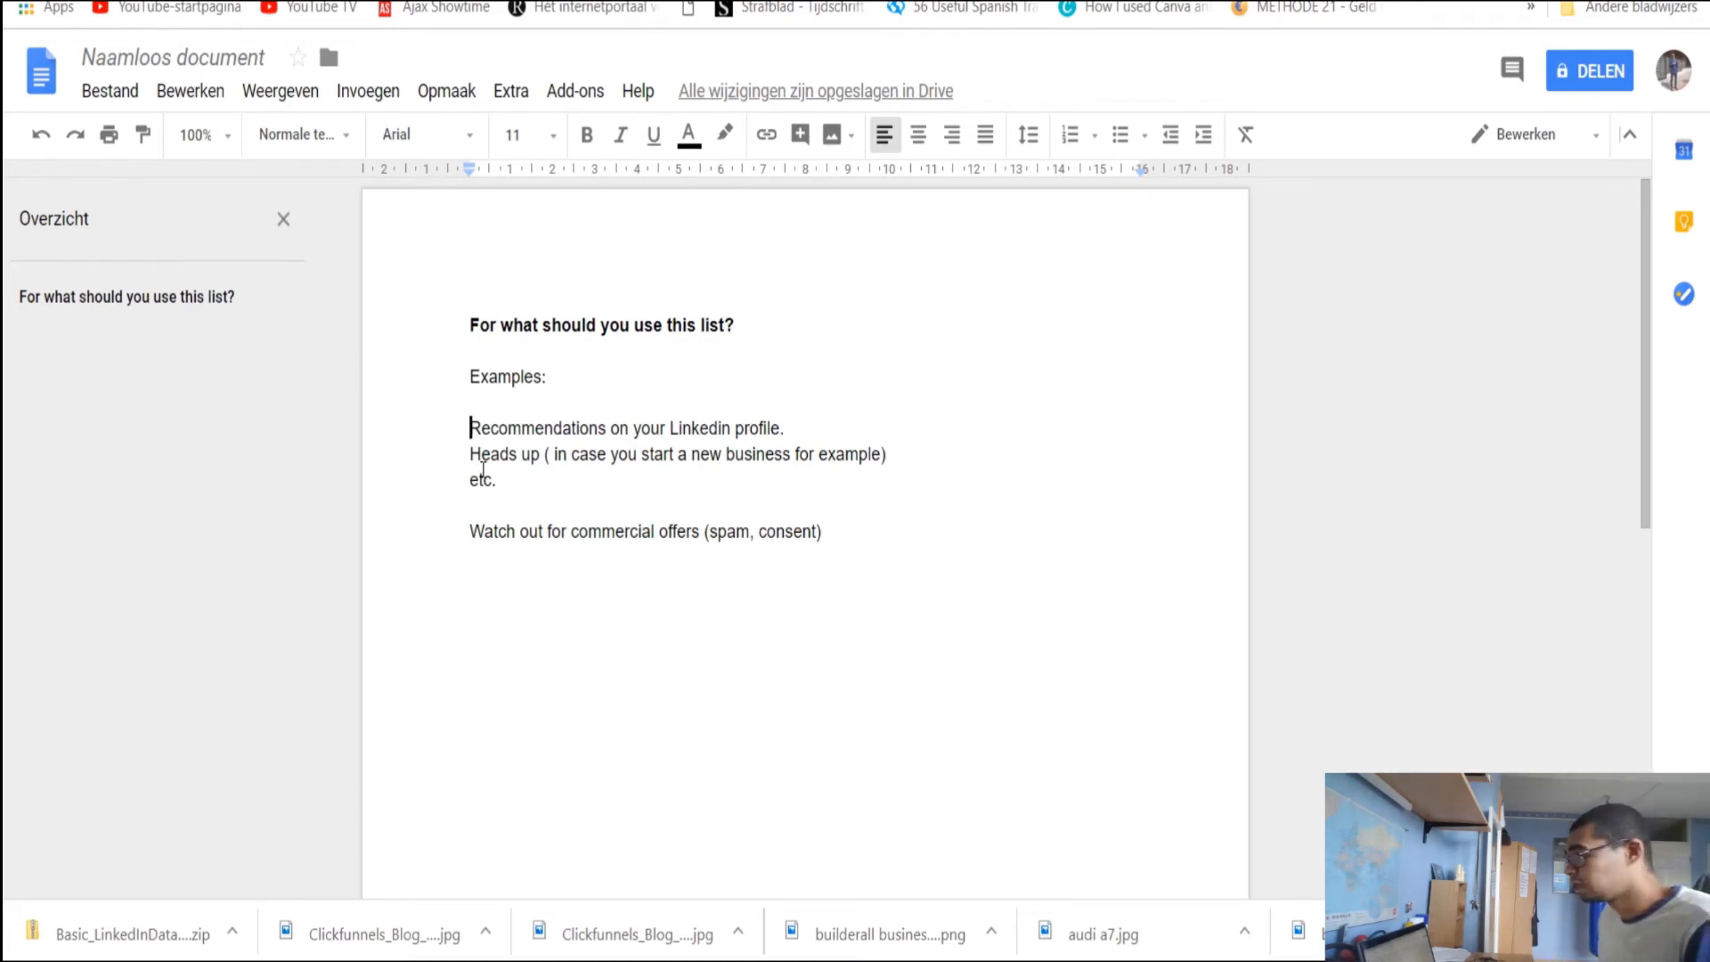
key("Down")
key("Down")
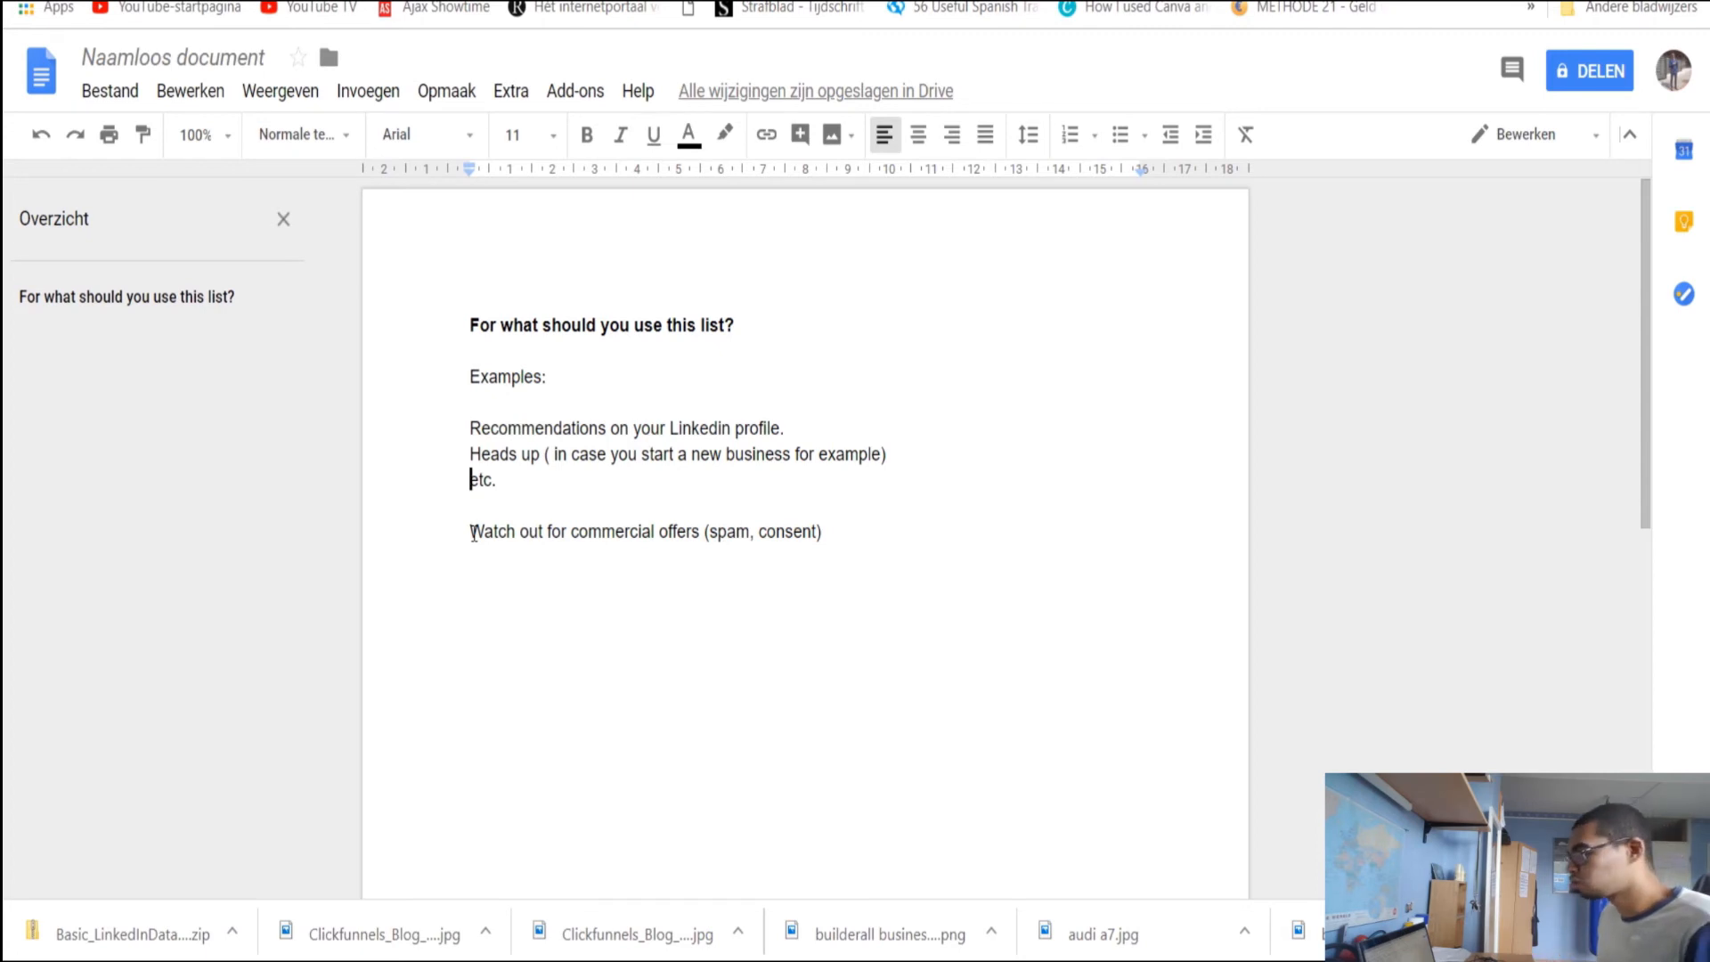